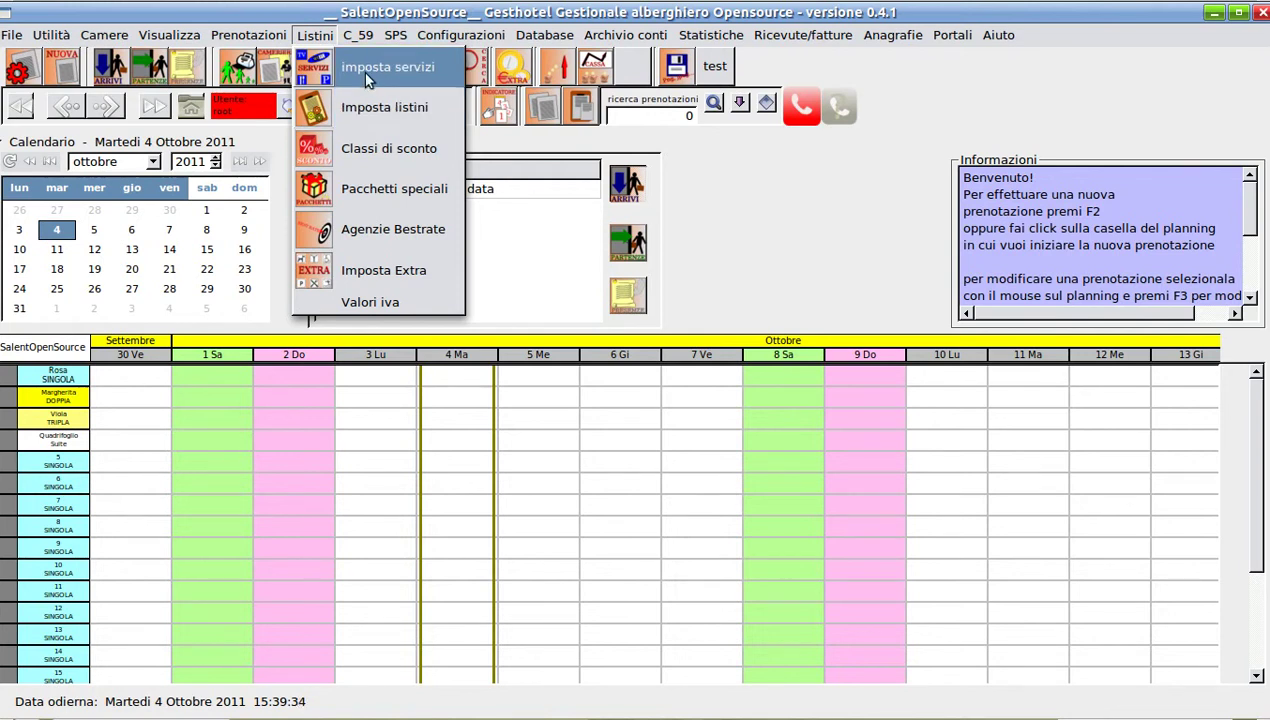
Step: Review the configured hotel services, widening the Nome column and checking the Tipologia and trattamento data, and close the service settings
left_click(360, 70)
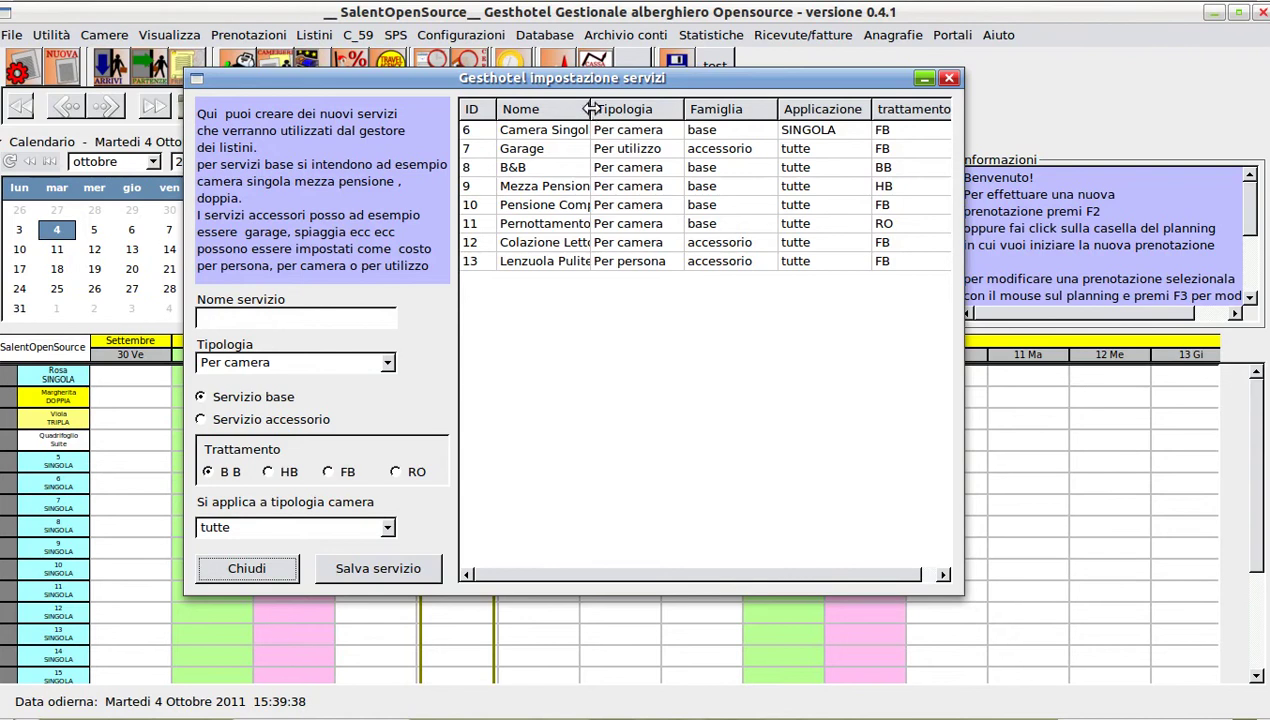
left_click_drag(590, 110, 626, 112)
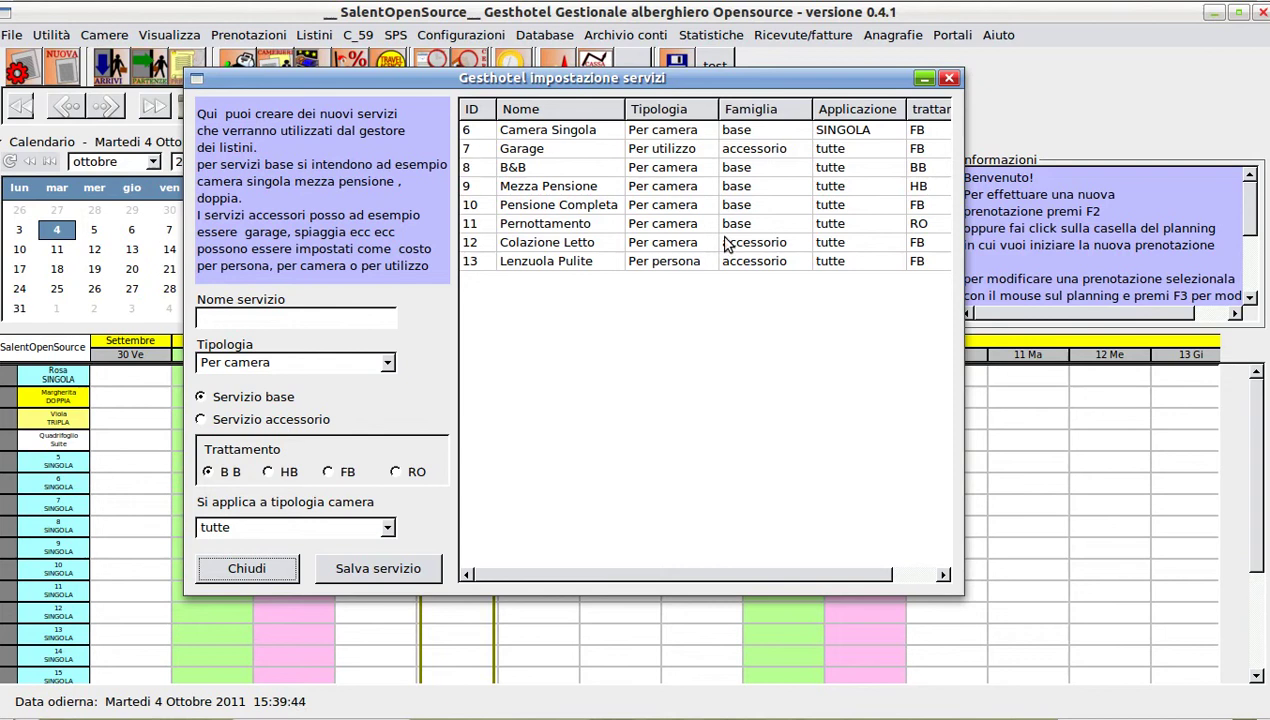
left_click_drag(749, 574, 800, 576)
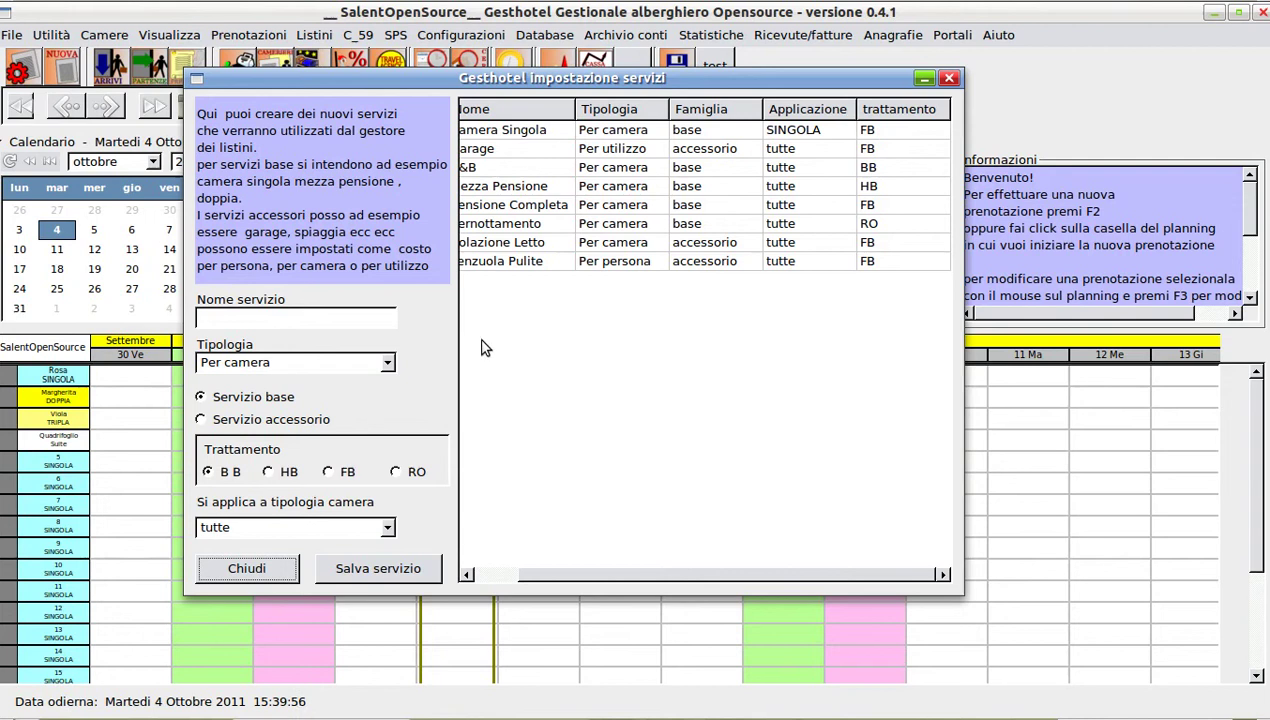
left_click(389, 363)
left_click(392, 366)
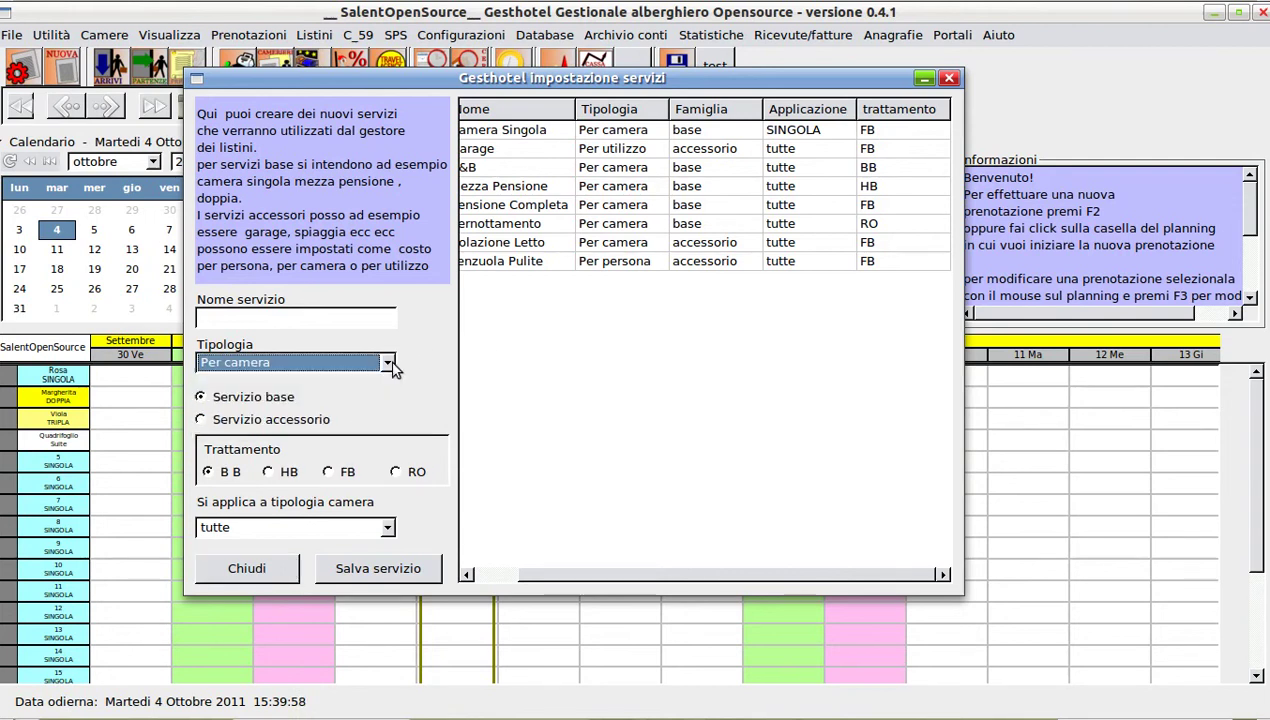
left_click(249, 569)
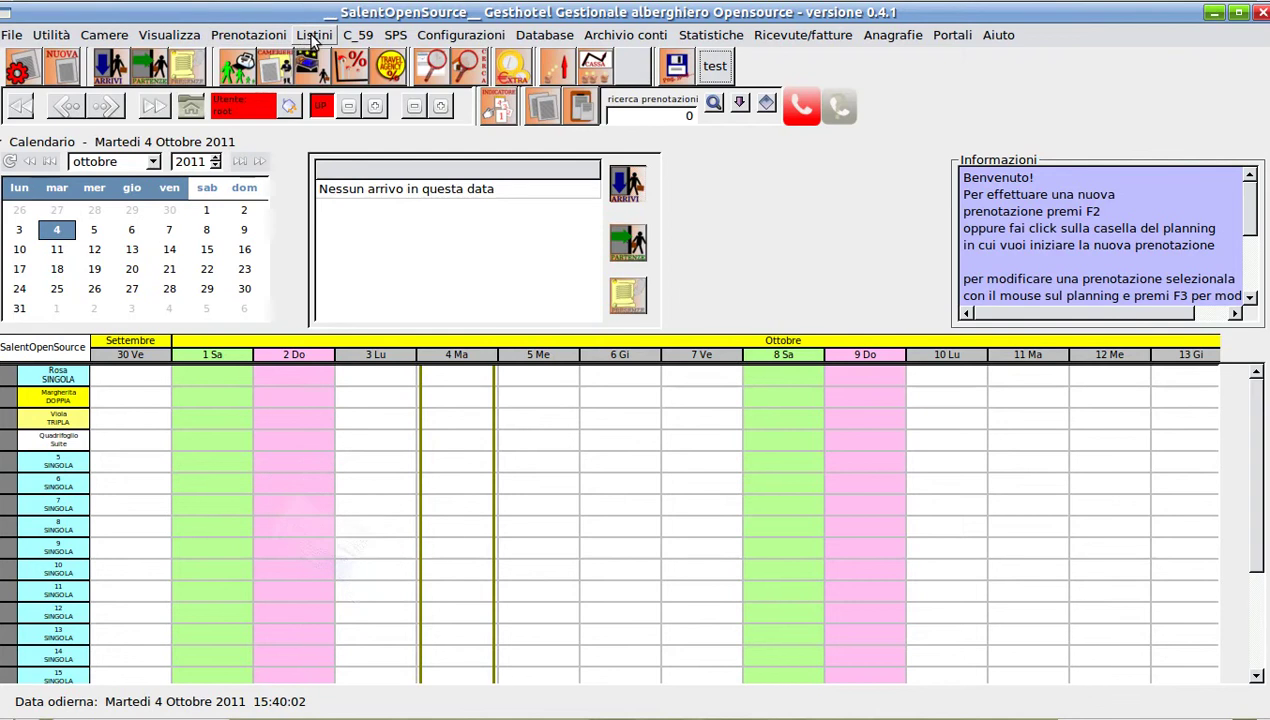
Step: Open the price list setup for 2011 and set the list's start date to 05/10/2011
left_click(314, 36)
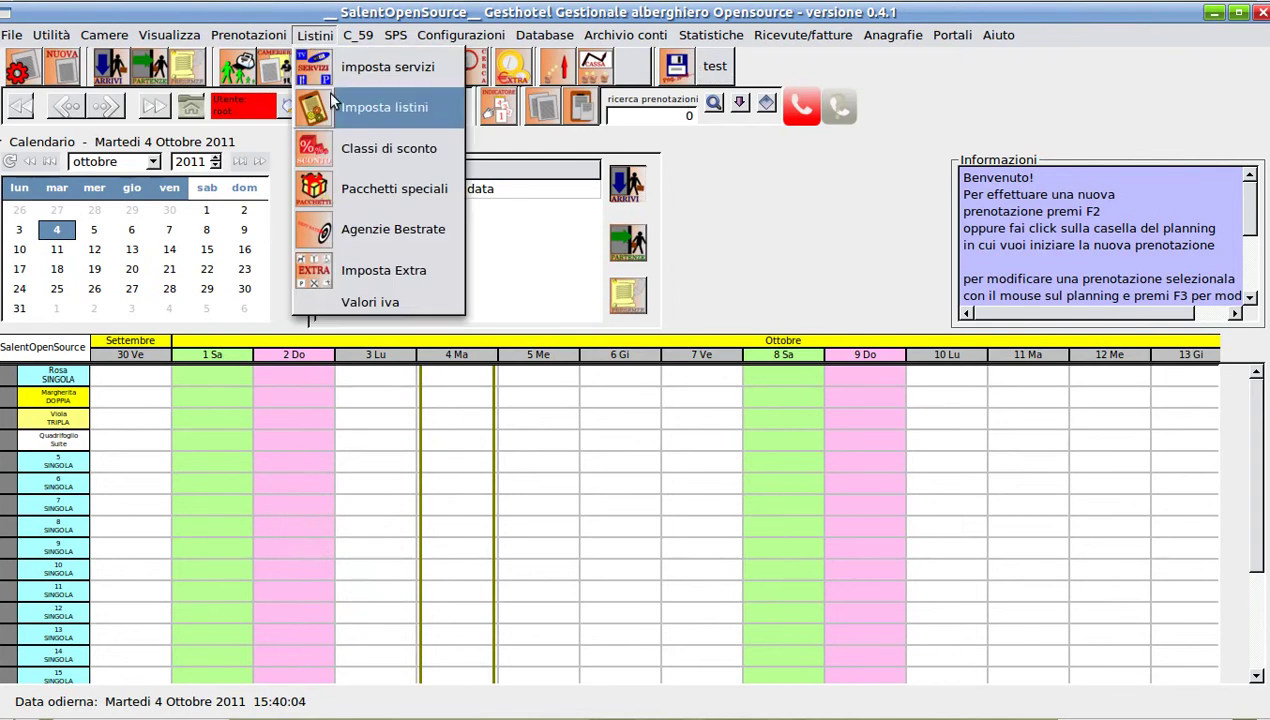
left_click(375, 107)
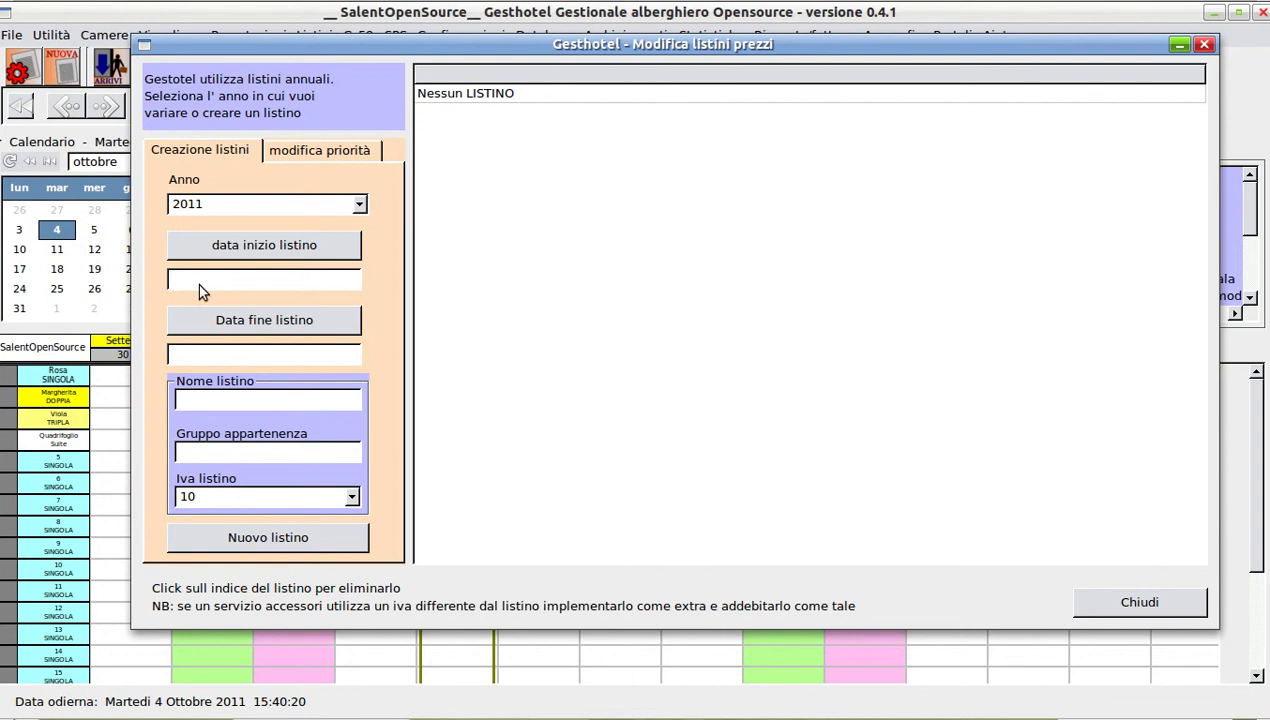
left_click(224, 246)
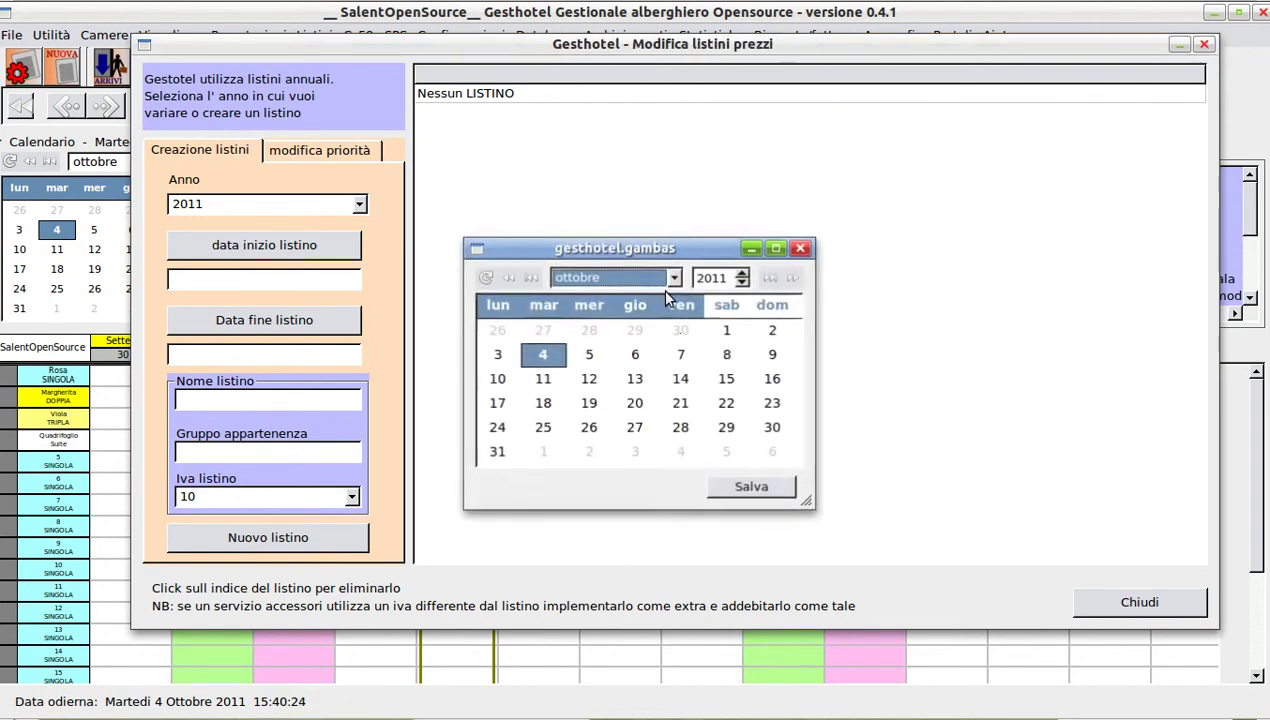
left_click(675, 278)
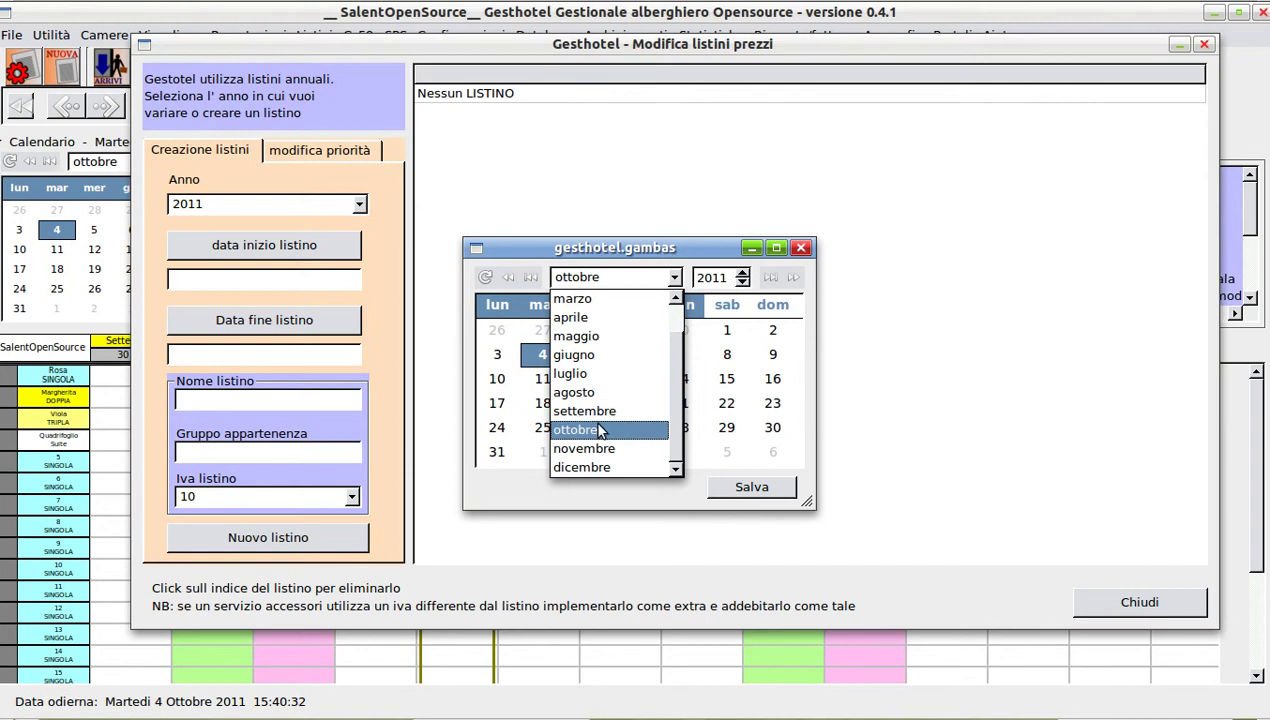
left_click(655, 250)
left_click(590, 356)
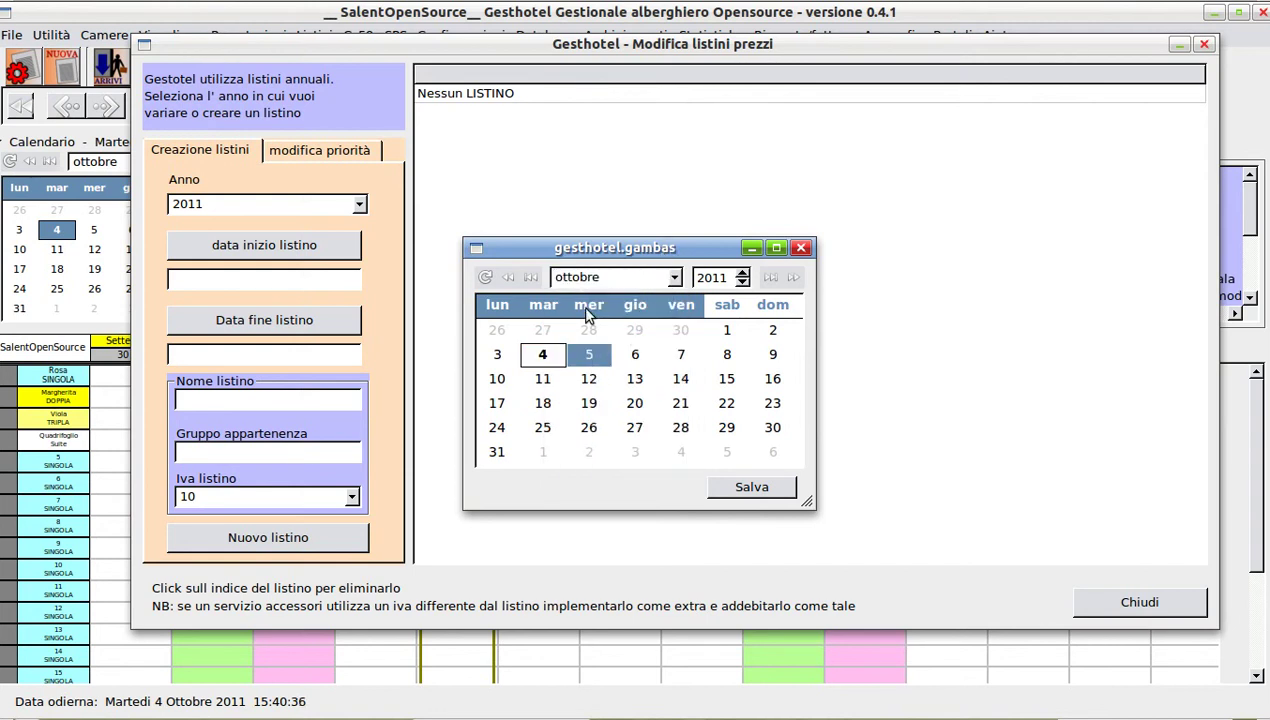
left_click(750, 488)
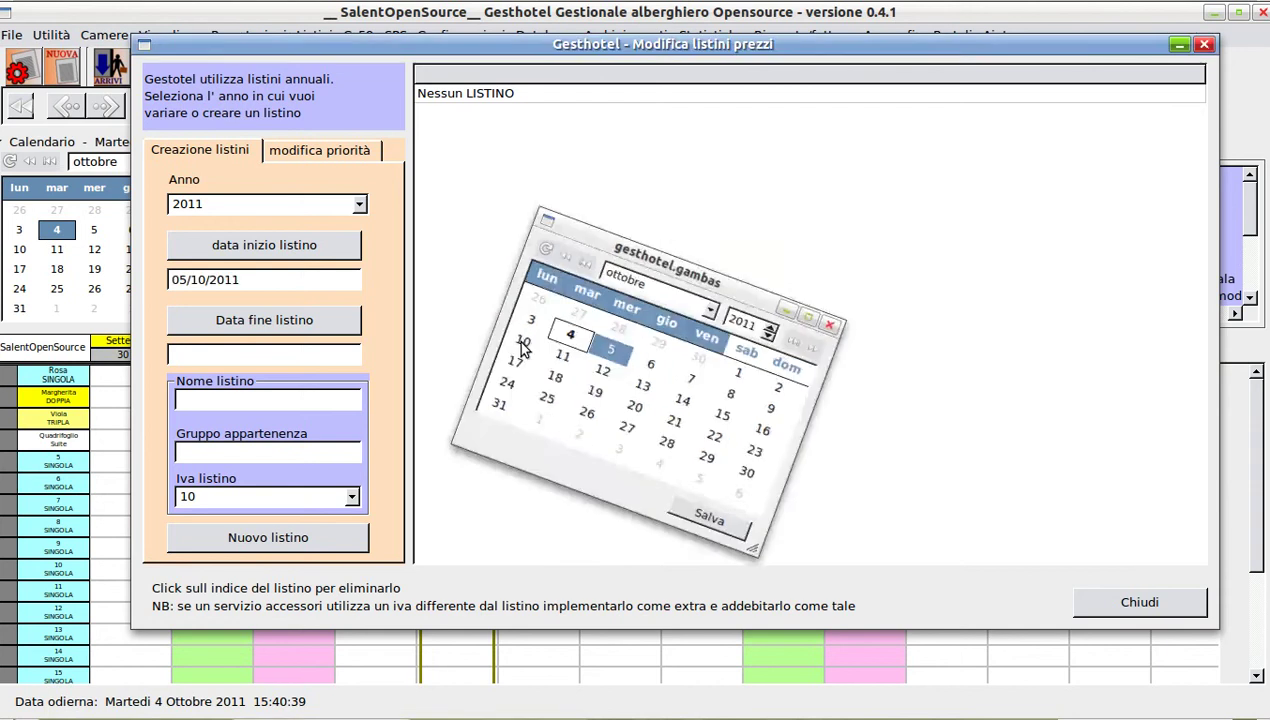
Step: Set the price list's end date to 21/12/2011
left_click(235, 322)
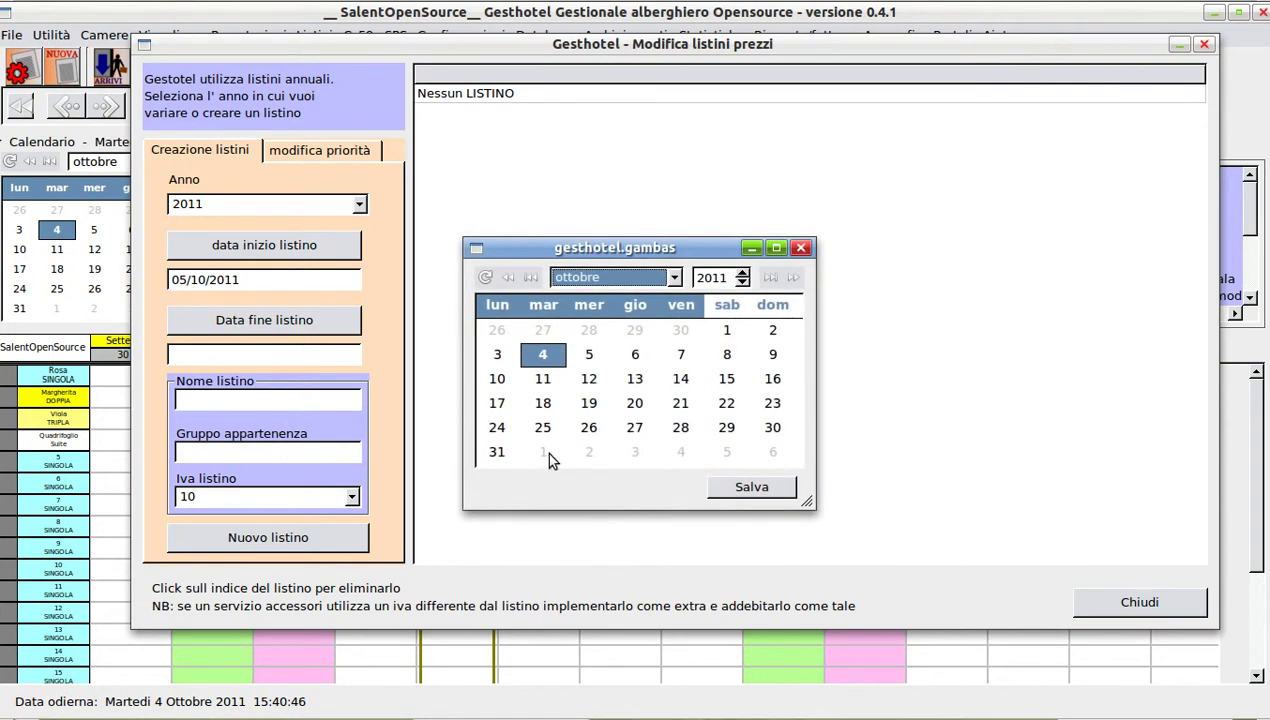
left_click(674, 277)
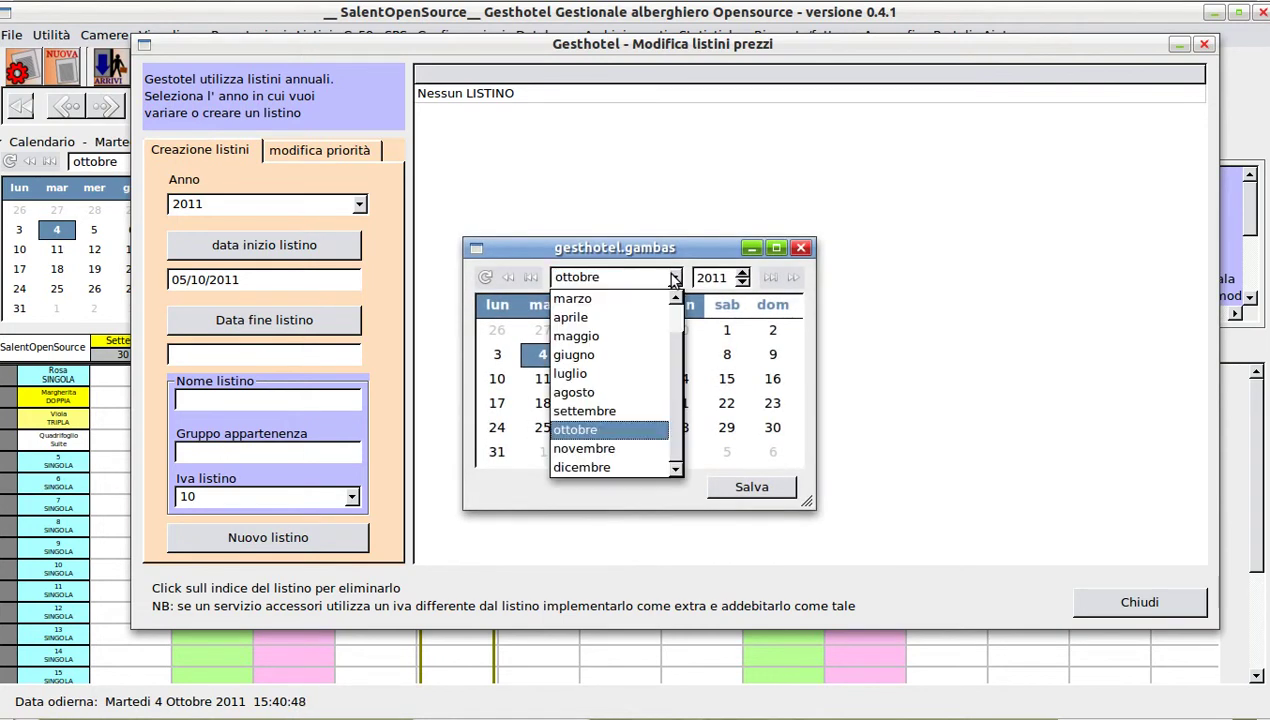
left_click(606, 466)
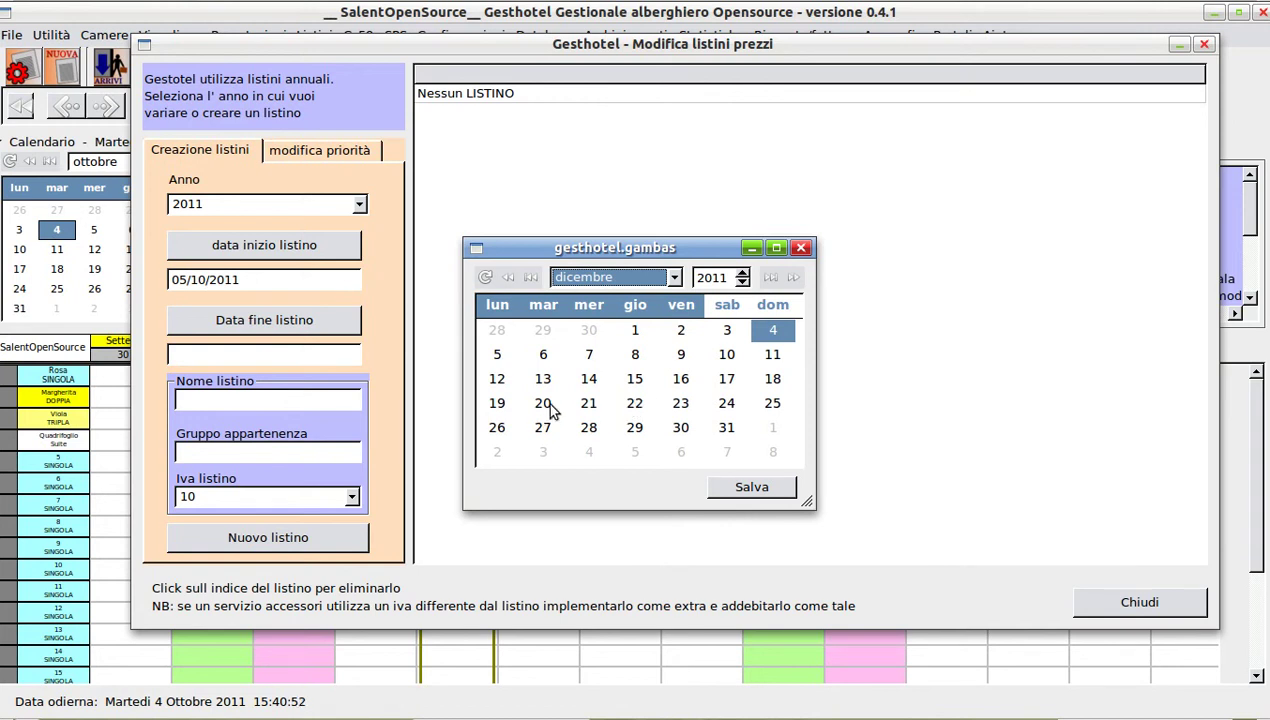
left_click(590, 406)
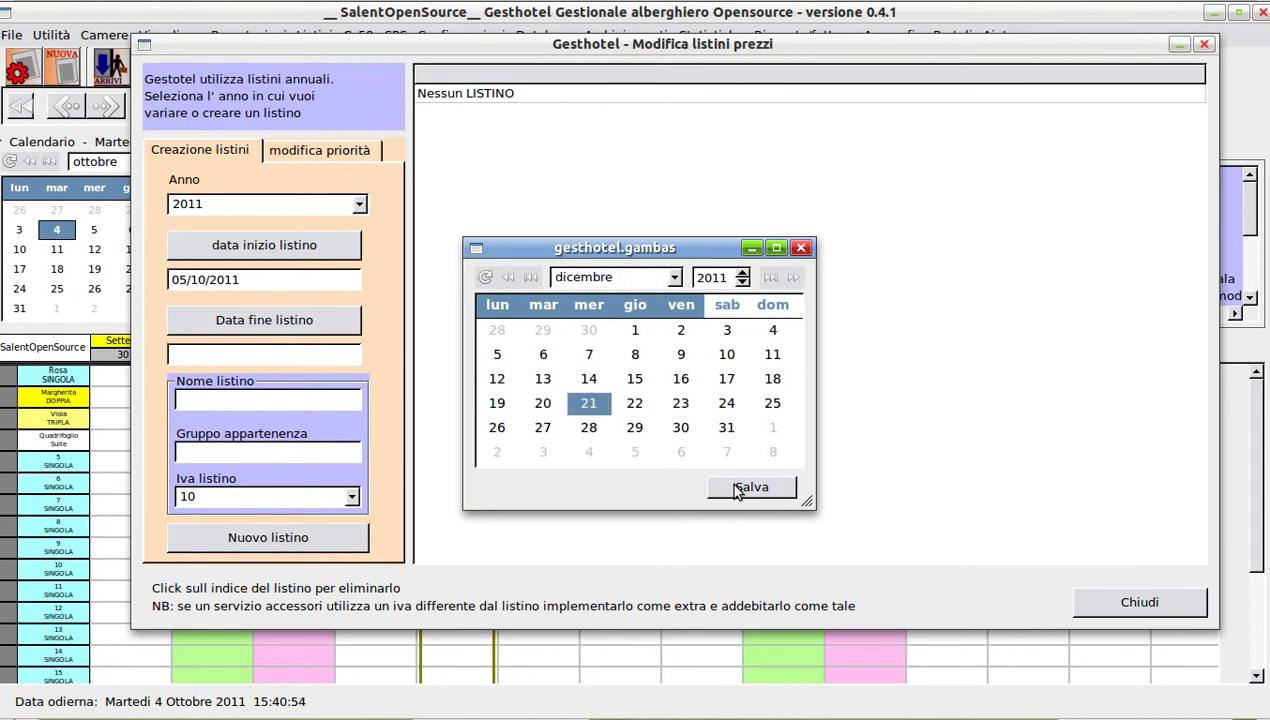
left_click(748, 487)
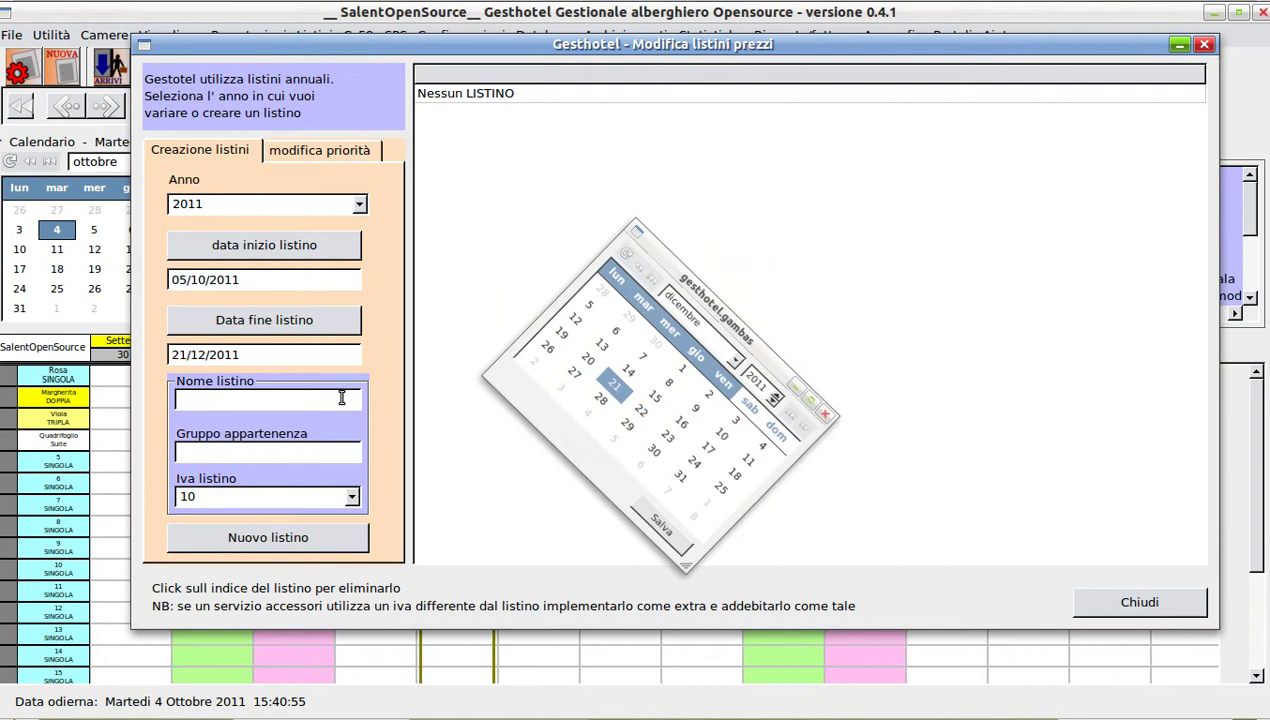
Step: Name the price list "Bassa stagione", assign it to the group "Camere Standard" and keep its VAT at 10
left_click(252, 402)
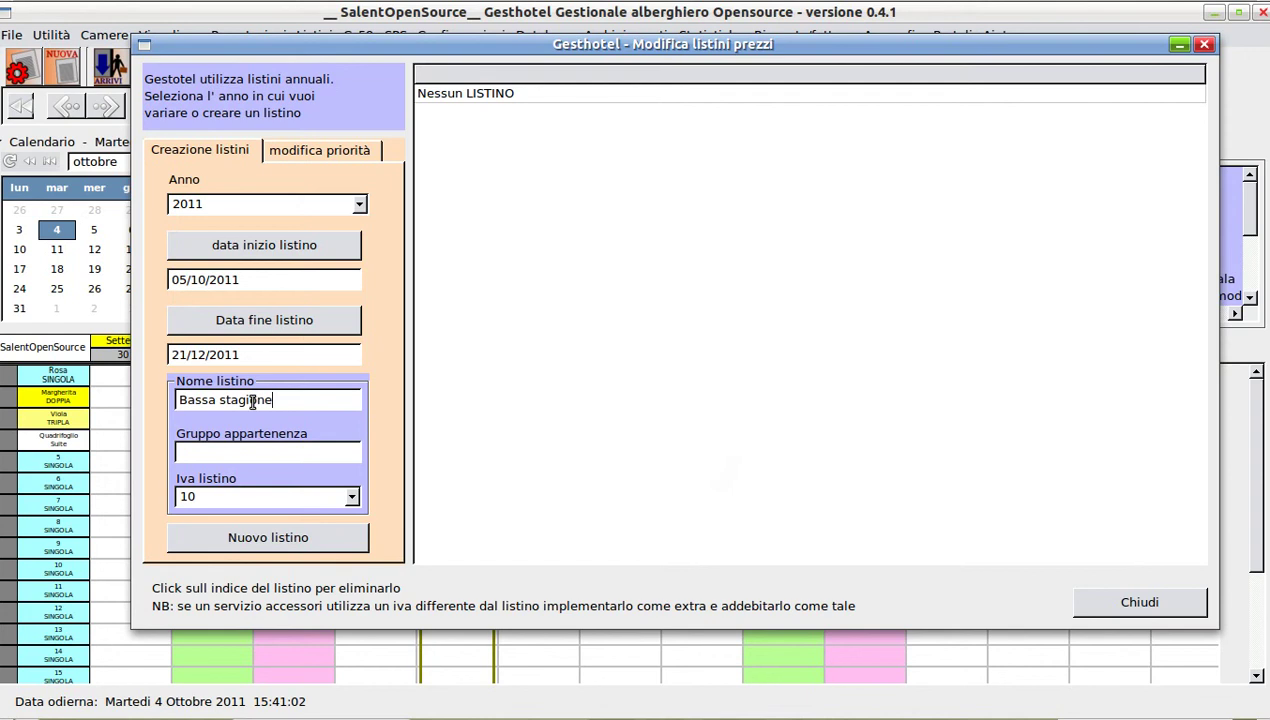
left_click(204, 453)
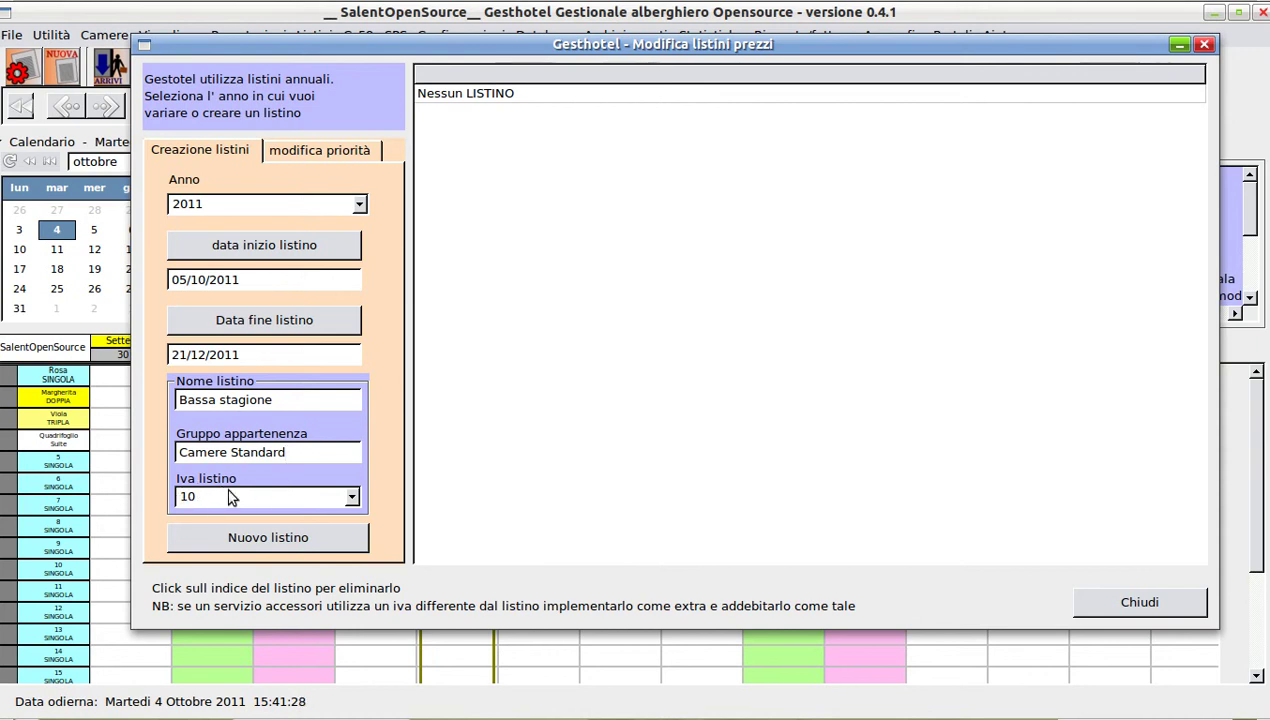
left_click(352, 503)
left_click(351, 511)
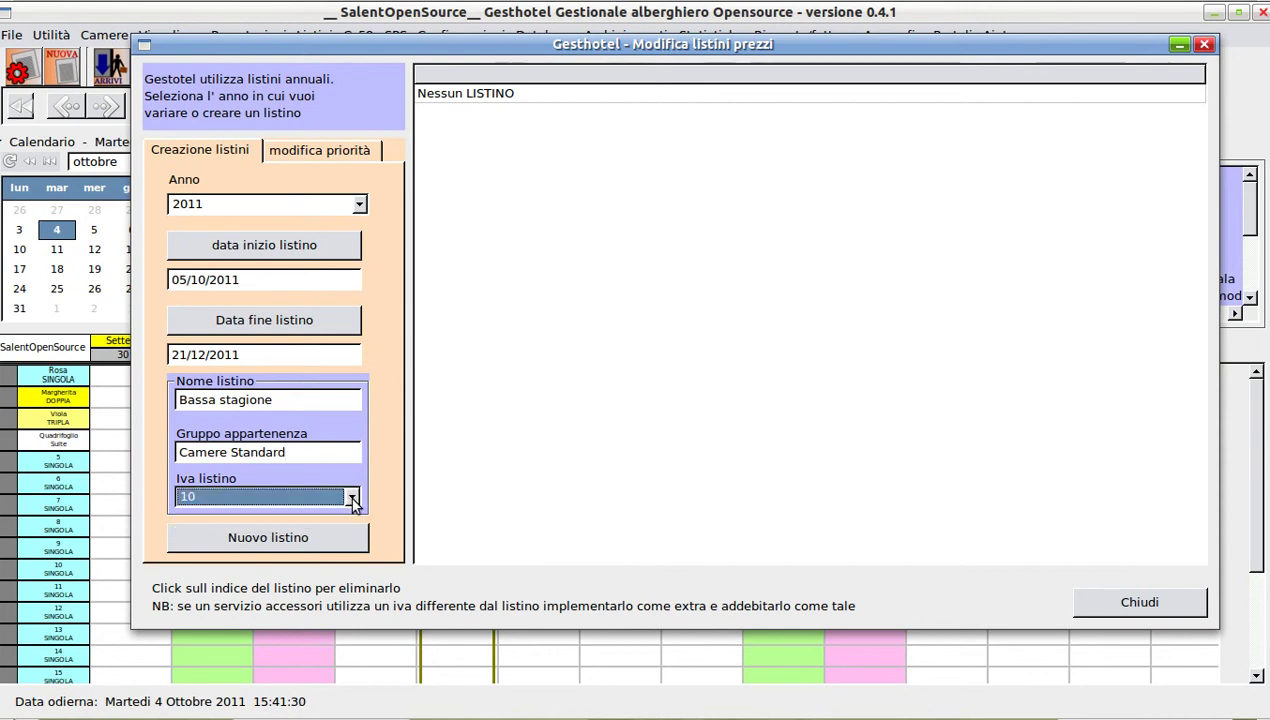
Step: Add a VAT value of 20 percent in the VAT settings and return to the price list setup
left_click_drag(407, 50, 401, 84)
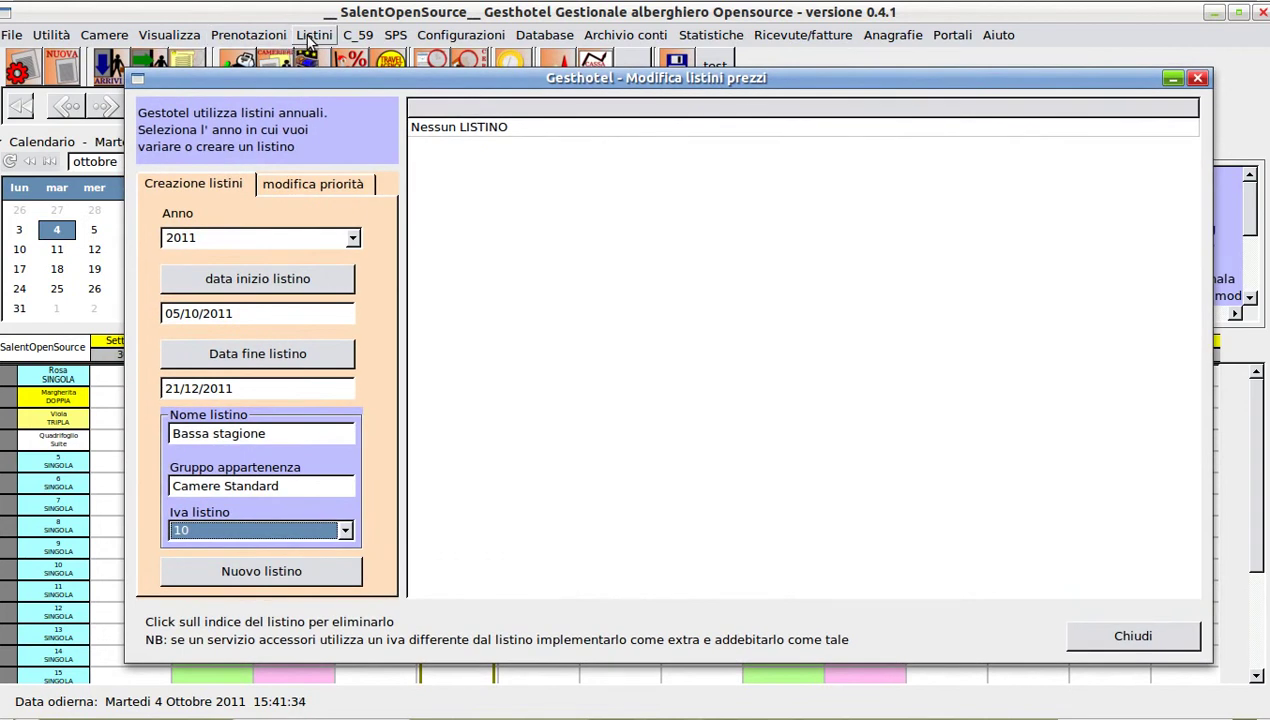
left_click(313, 35)
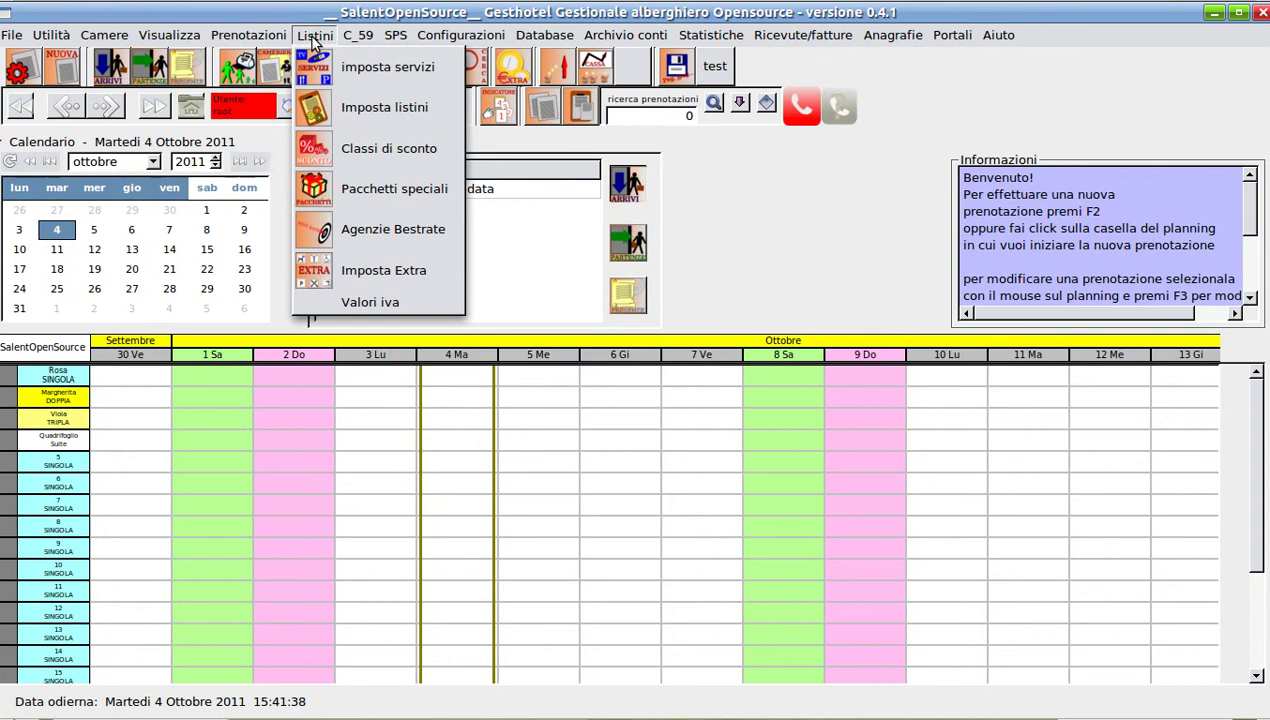
left_click(346, 300)
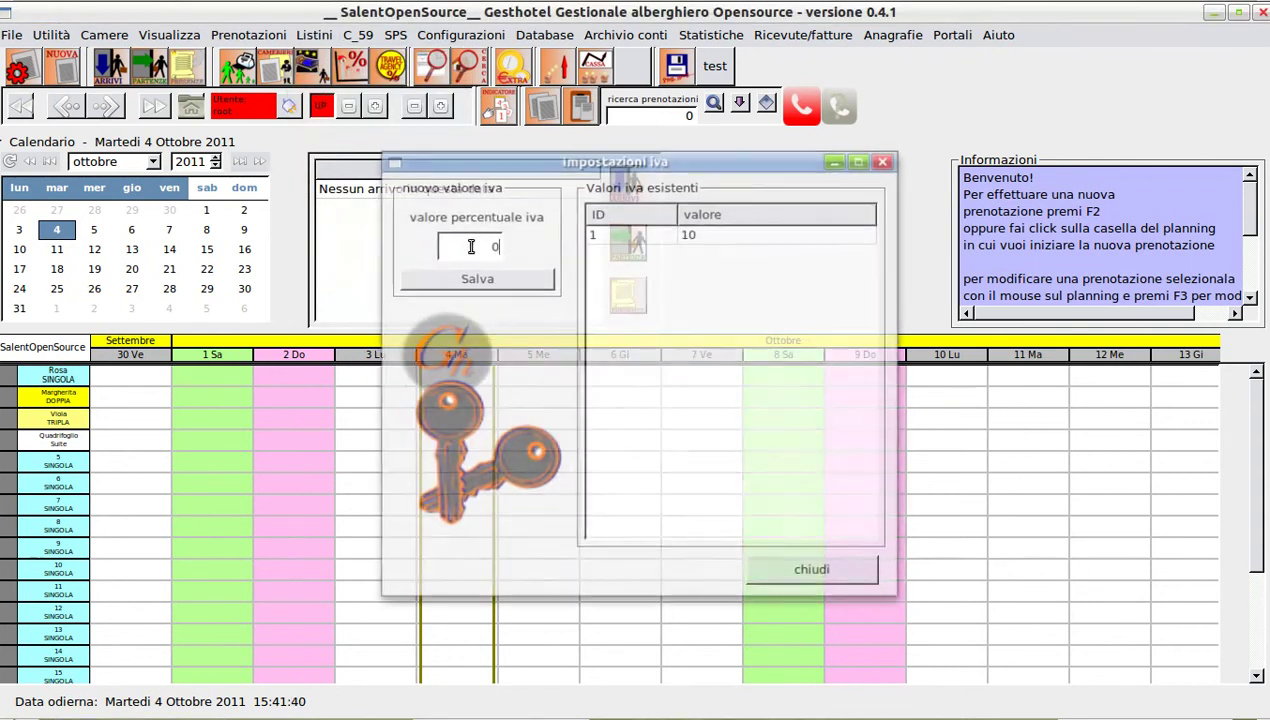
double_click(499, 245)
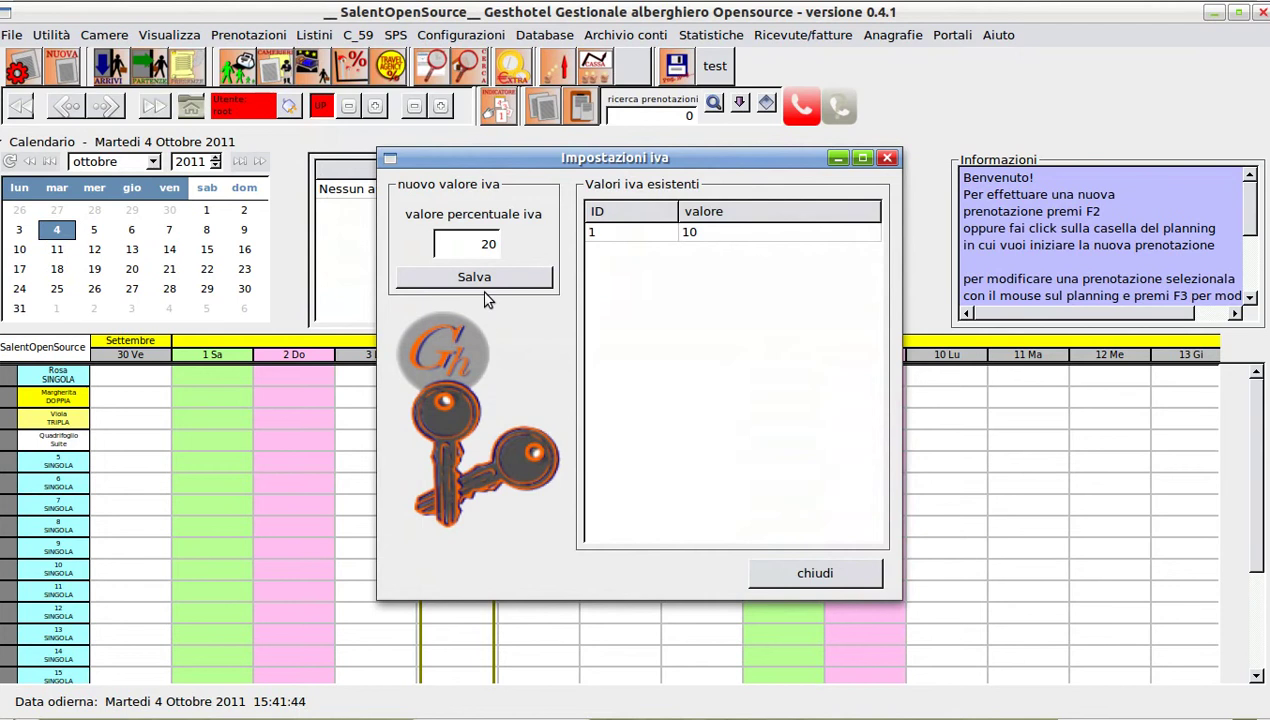
left_click(490, 282)
left_click(797, 575)
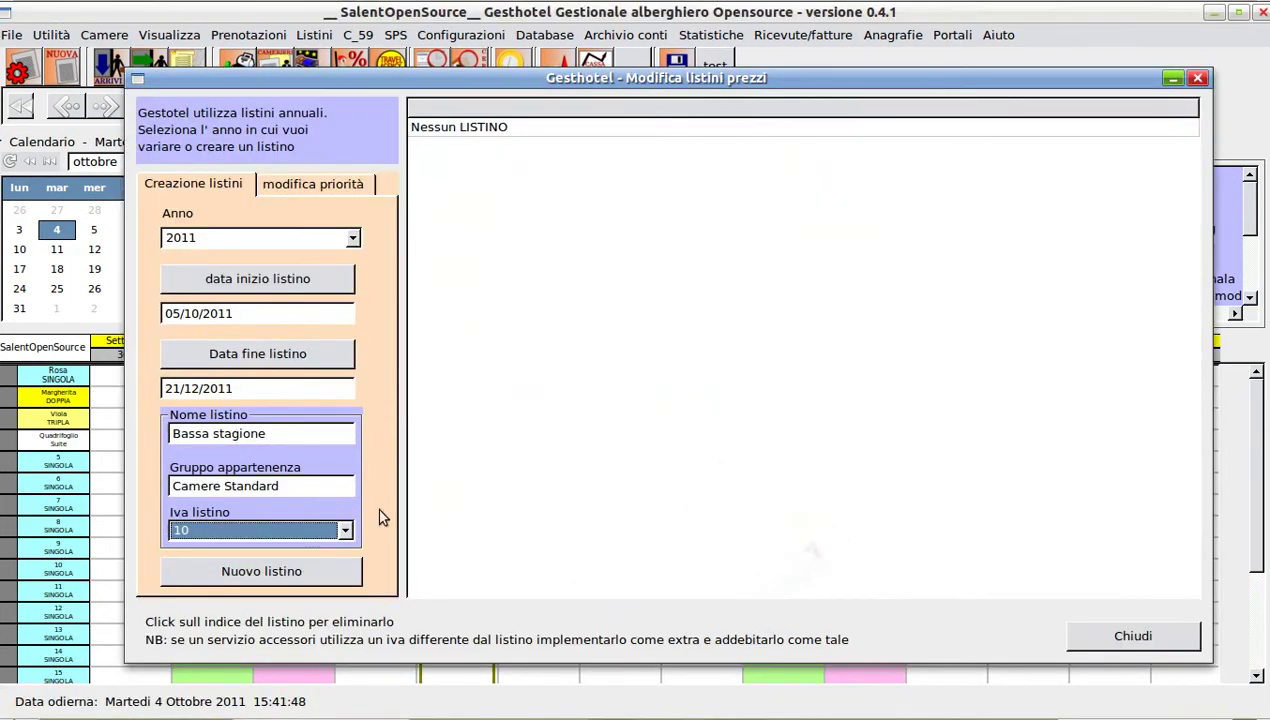
Step: Create the Bassa stagione price list and widen the id, gruppo and nome columns of its table
left_click(268, 580)
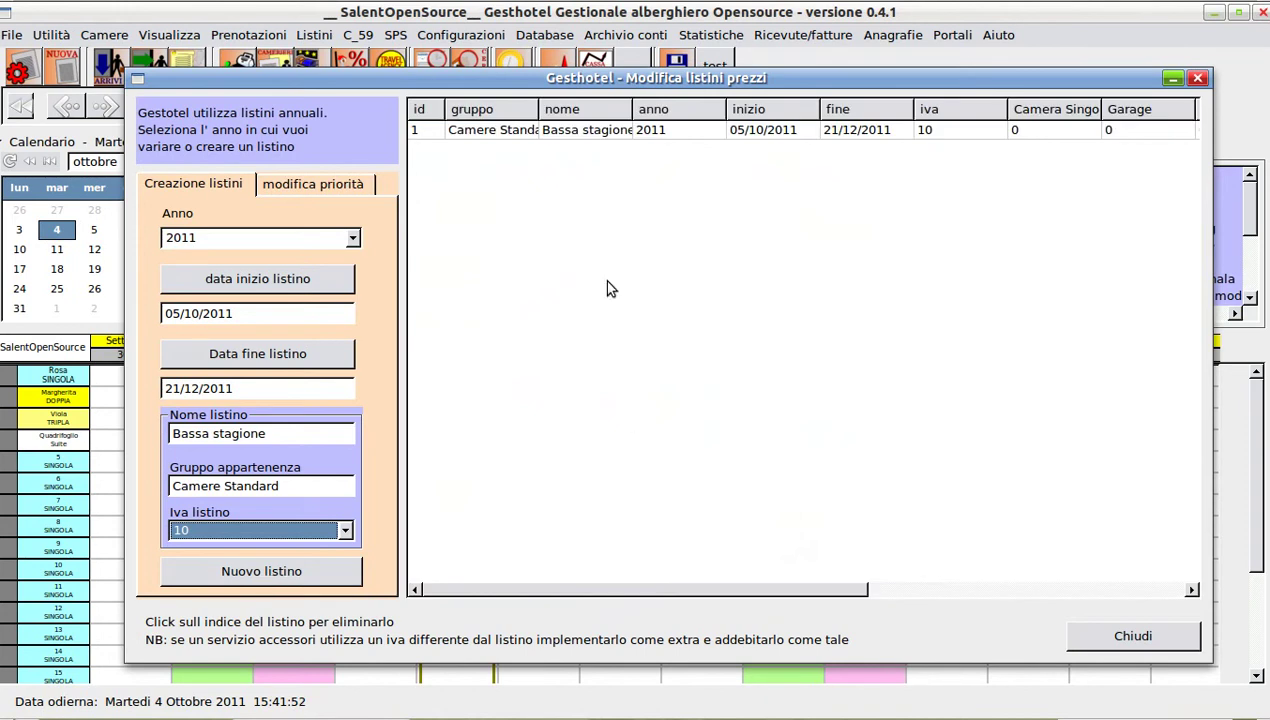
left_click_drag(447, 110, 458, 110)
left_click_drag(552, 110, 570, 109)
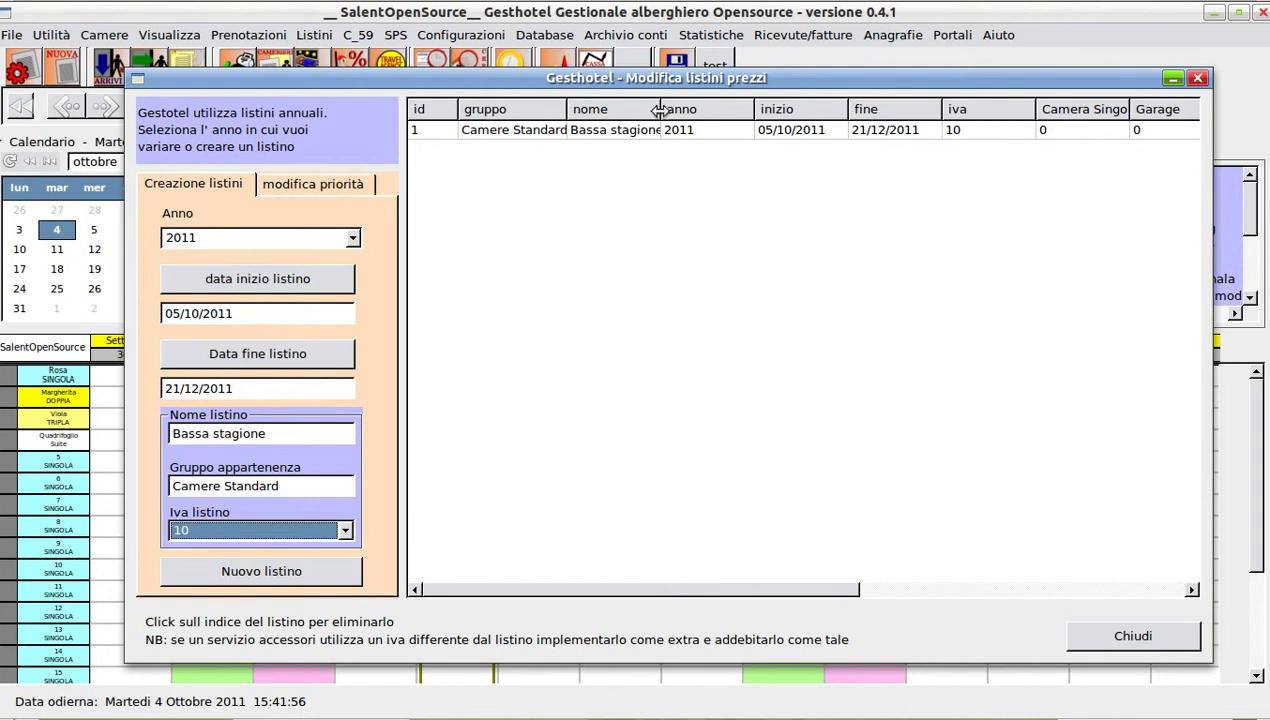
left_click_drag(658, 110, 683, 110)
left_click_drag(567, 108, 578, 110)
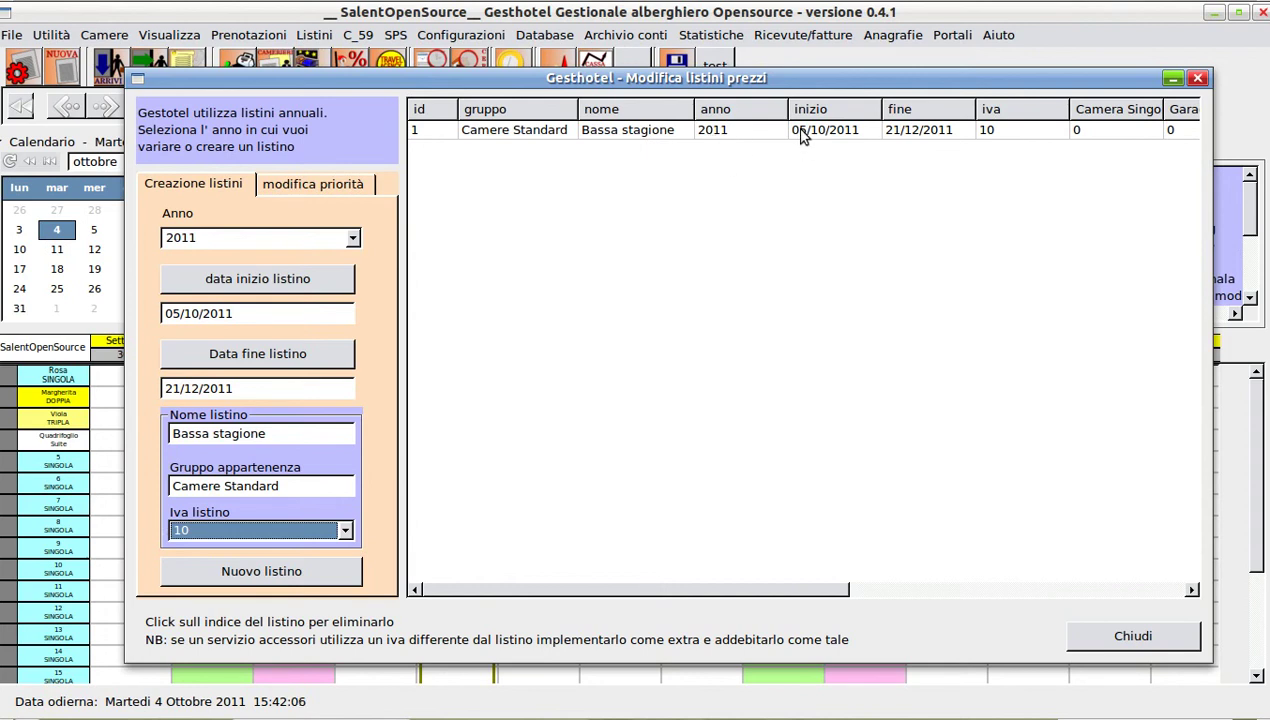
Step: Widen the Camera Singola column in the price list table so its full heading fits
left_click_drag(728, 595, 838, 598)
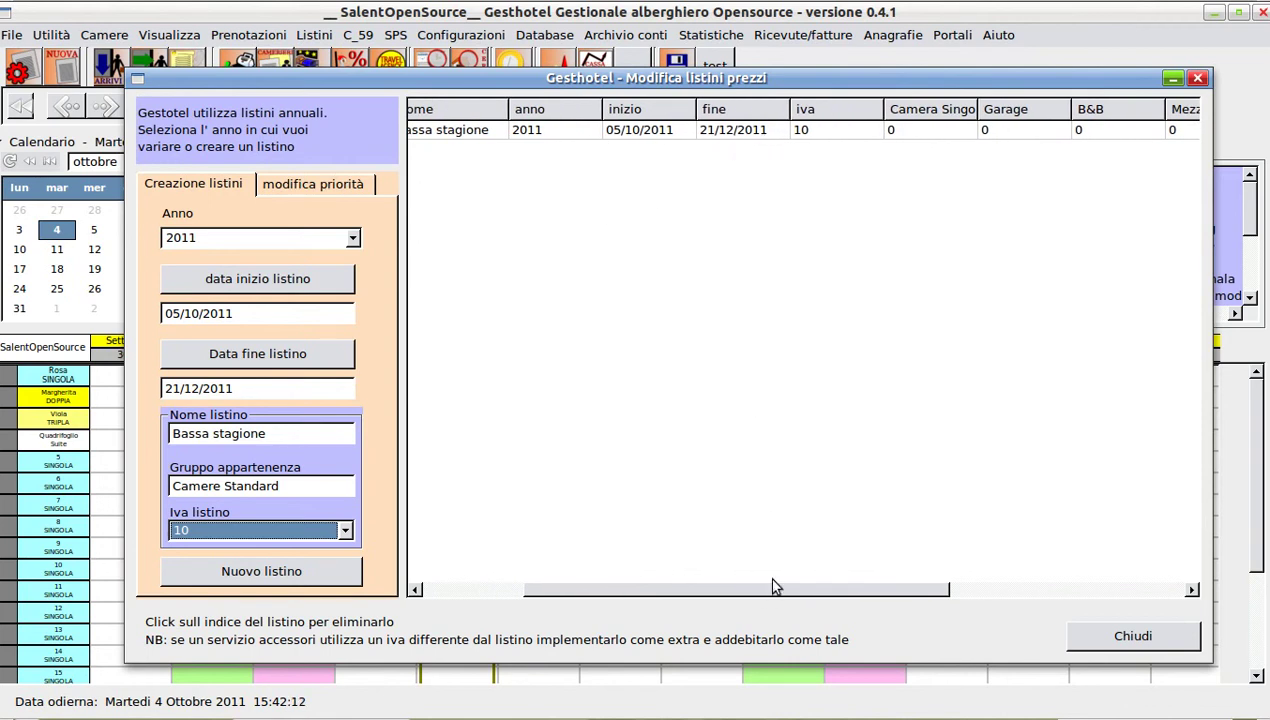
left_click_drag(772, 588, 912, 595)
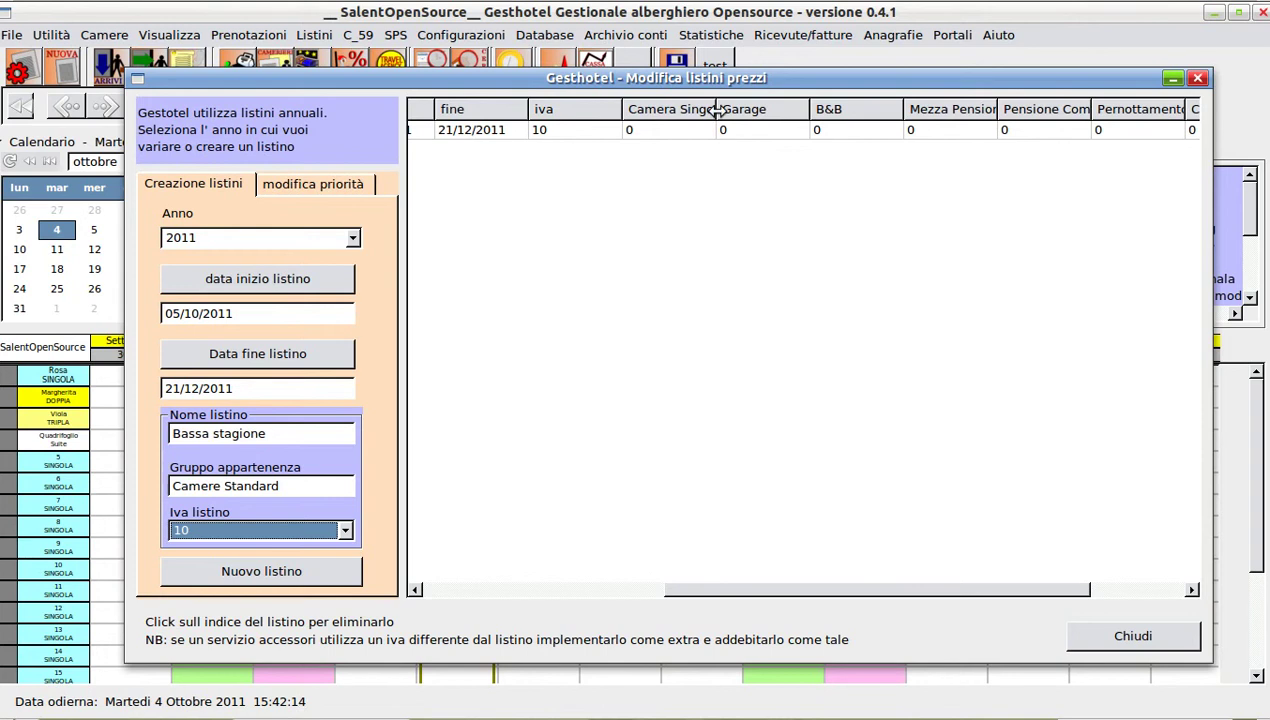
left_click_drag(718, 112, 728, 112)
left_click_drag(802, 596, 844, 598)
left_click_drag(655, 106, 665, 106)
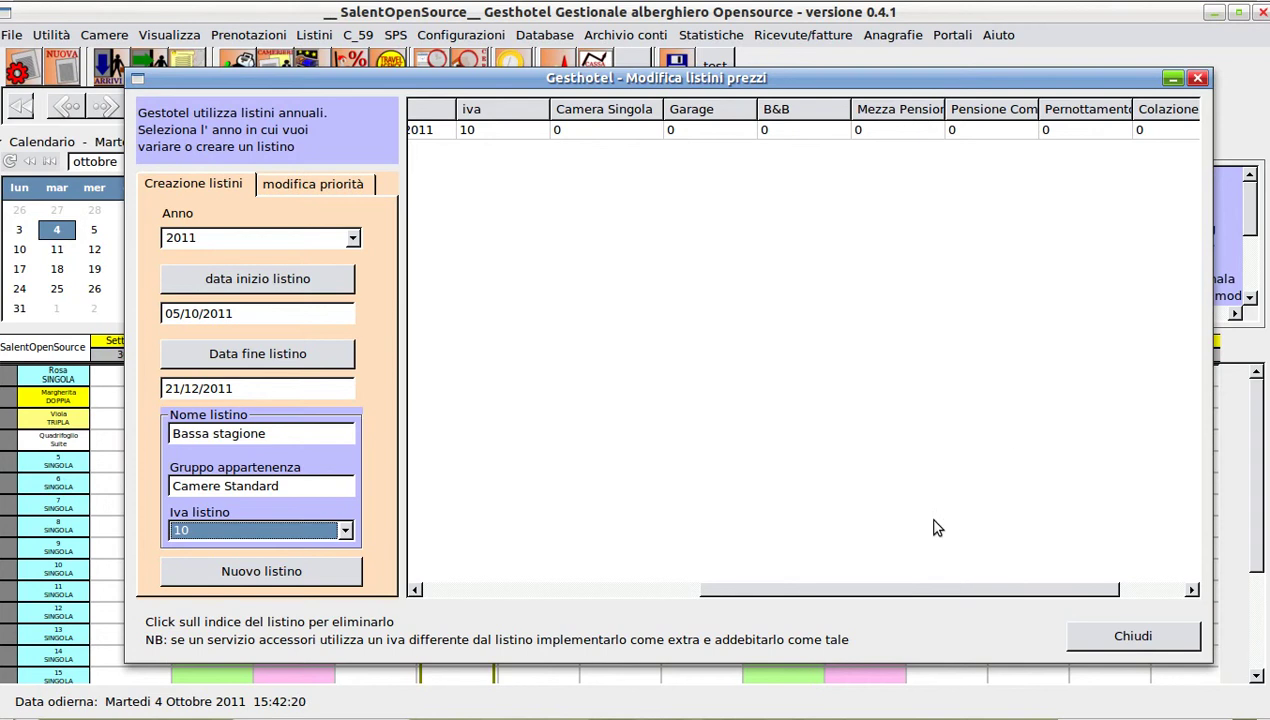
Step: Set the Camera Singola price to 35 in the Bassa stagione price list
left_click_drag(921, 595, 703, 315)
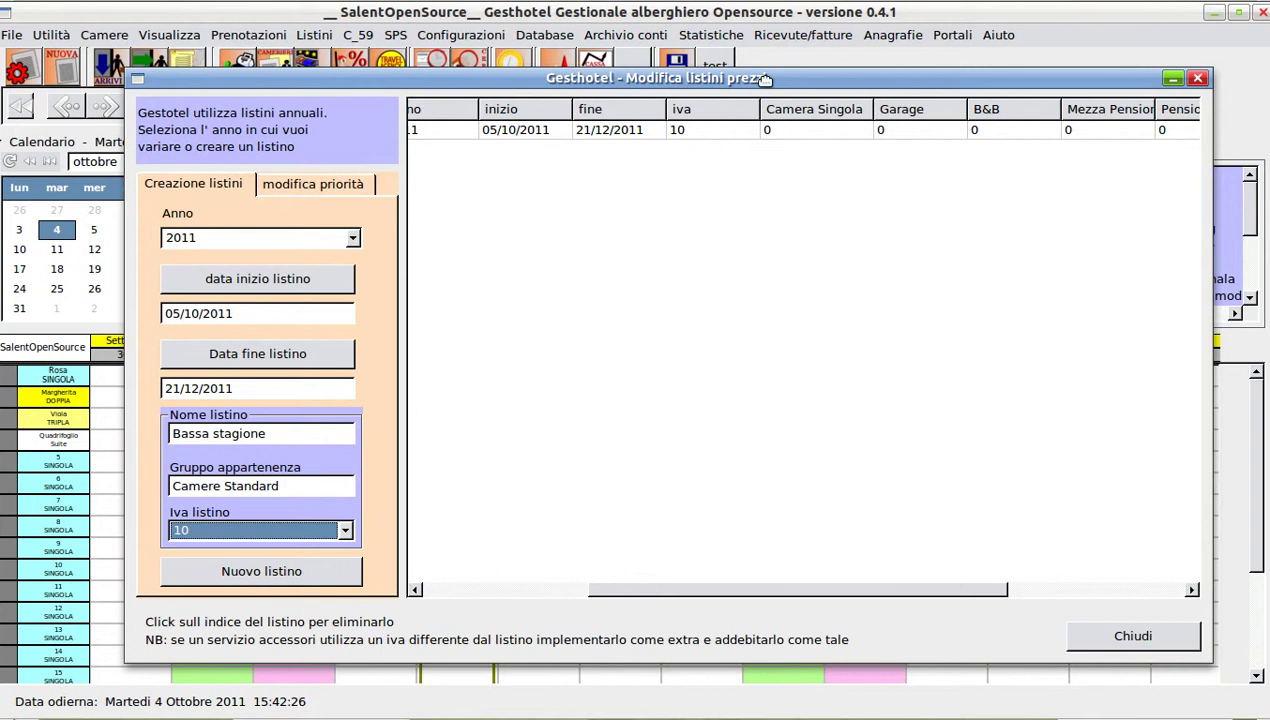
left_click_drag(765, 78, 738, 99)
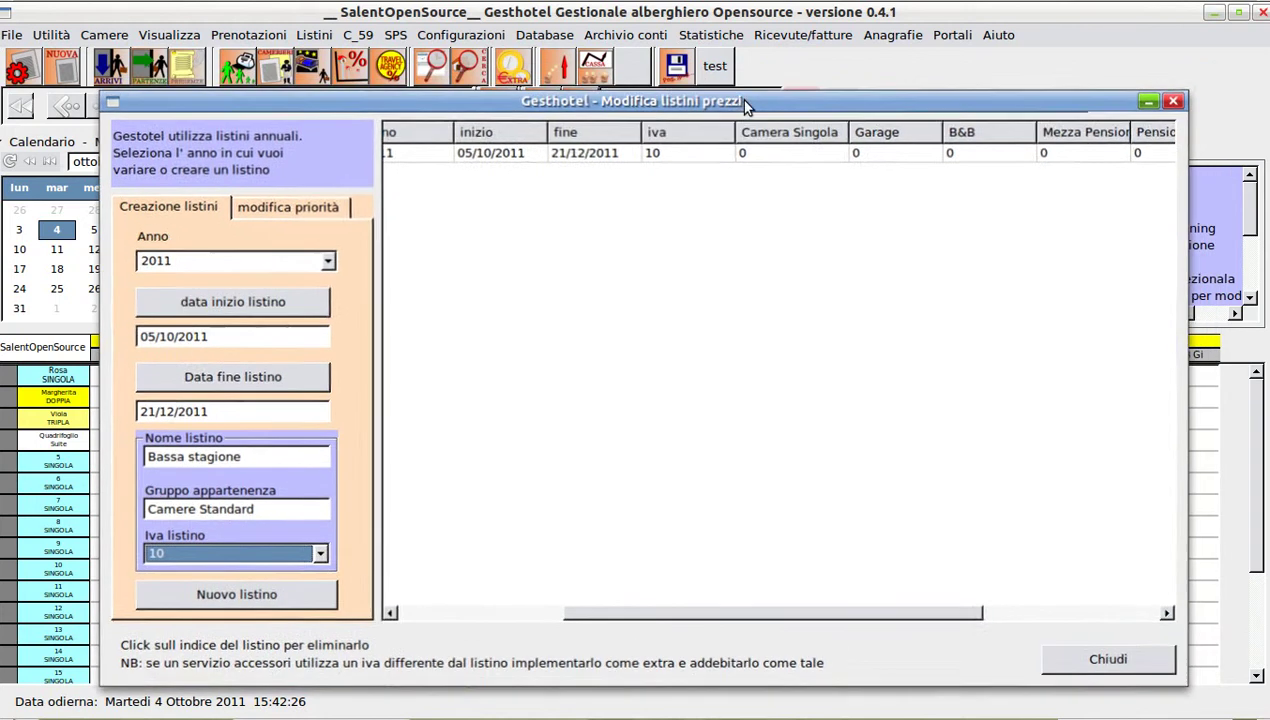
left_click(743, 155)
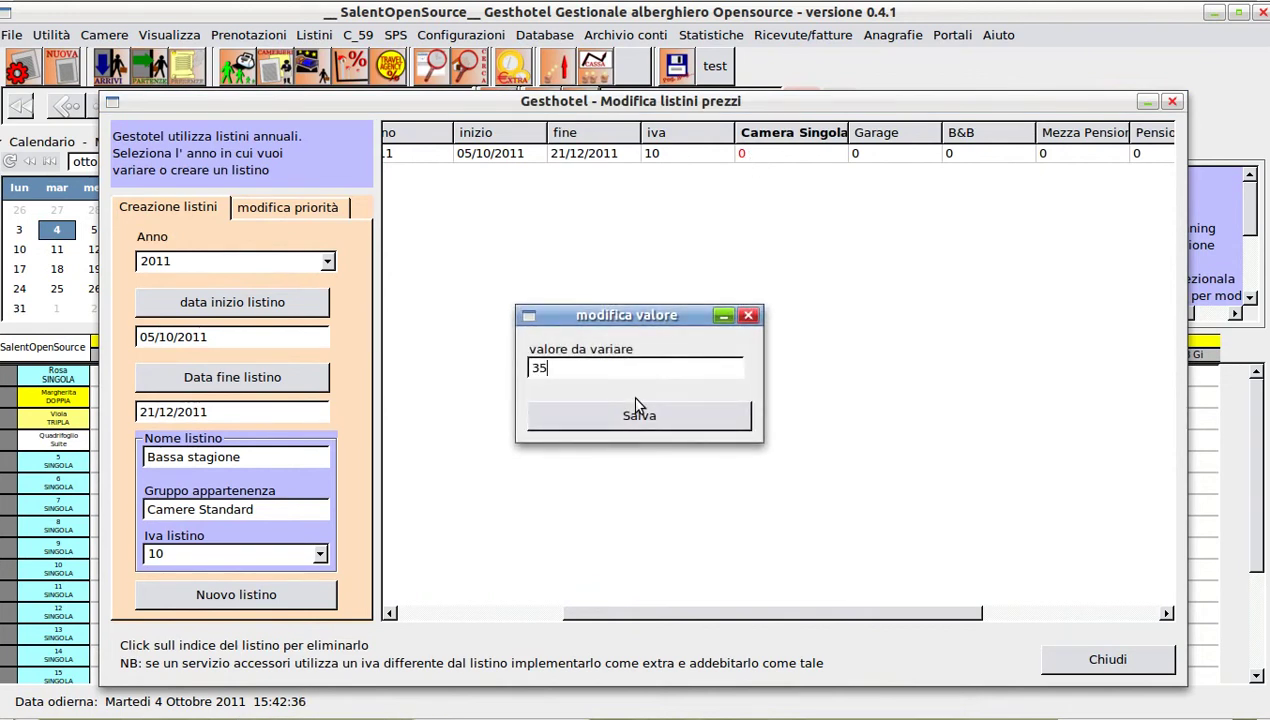
left_click(636, 408)
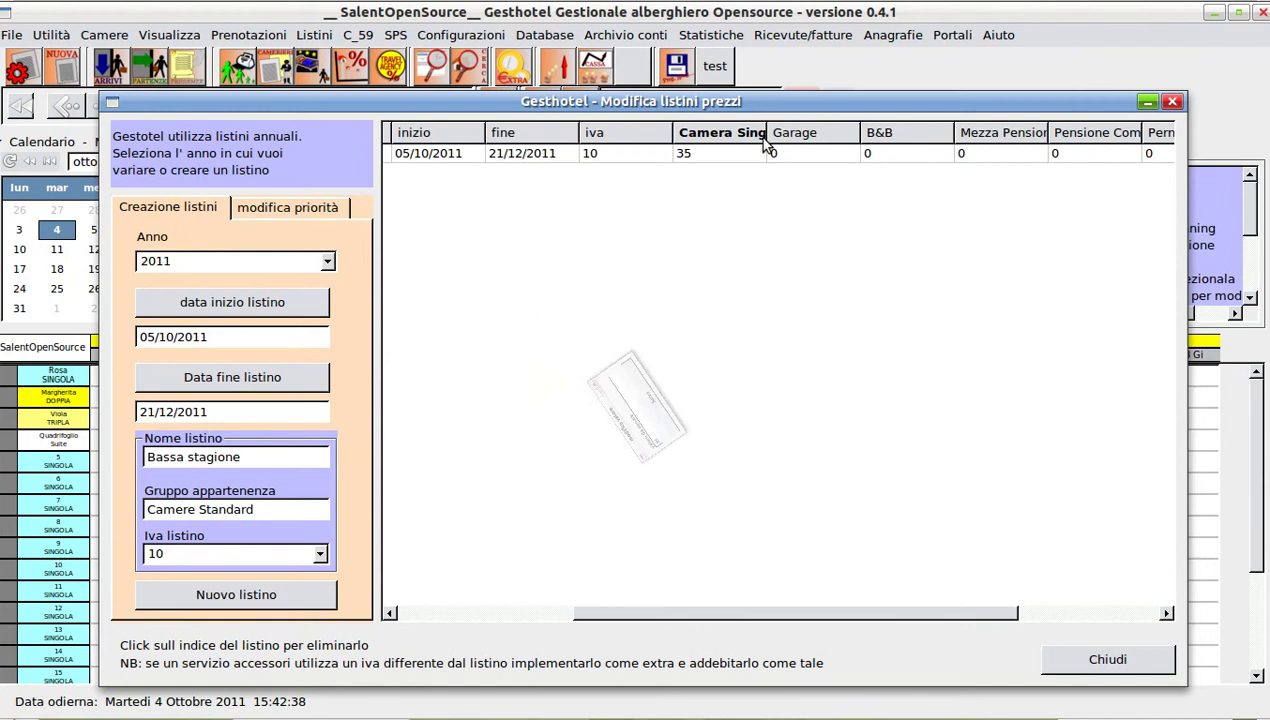
Step: Set the Garage price to 05 and the B&B price to 20 in the Bassa stagione price list
left_click(780, 156)
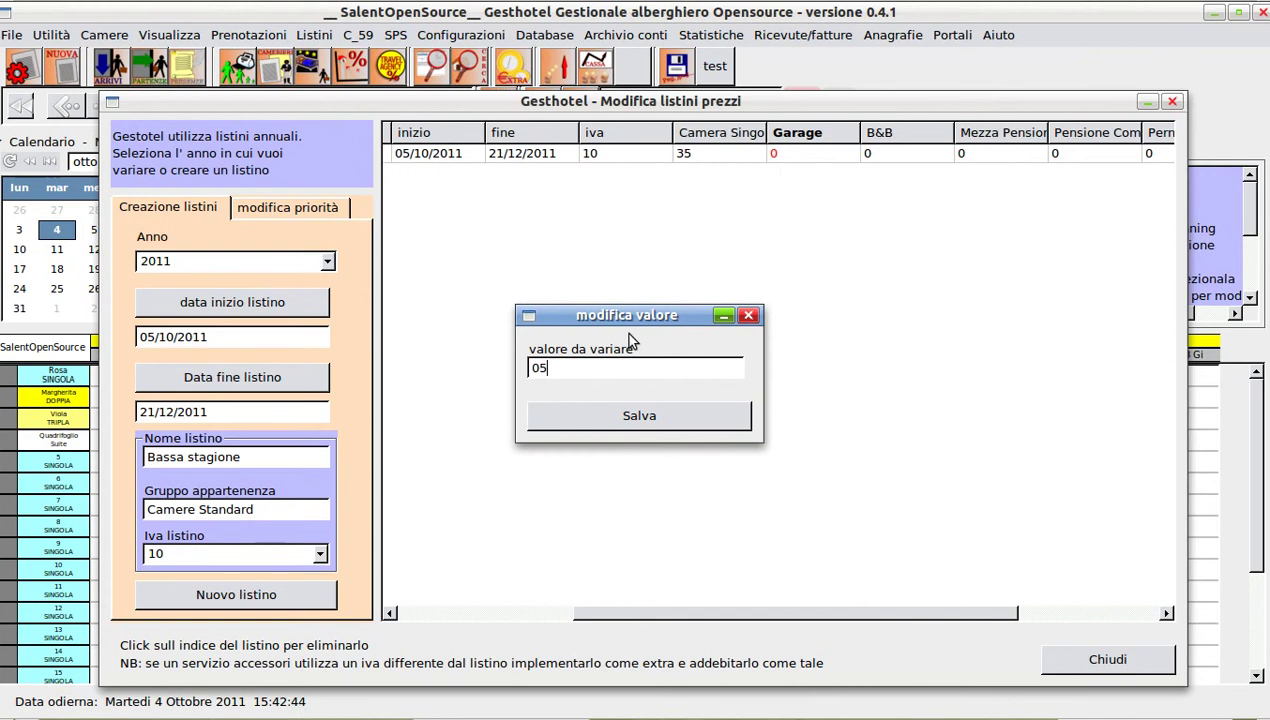
left_click(643, 418)
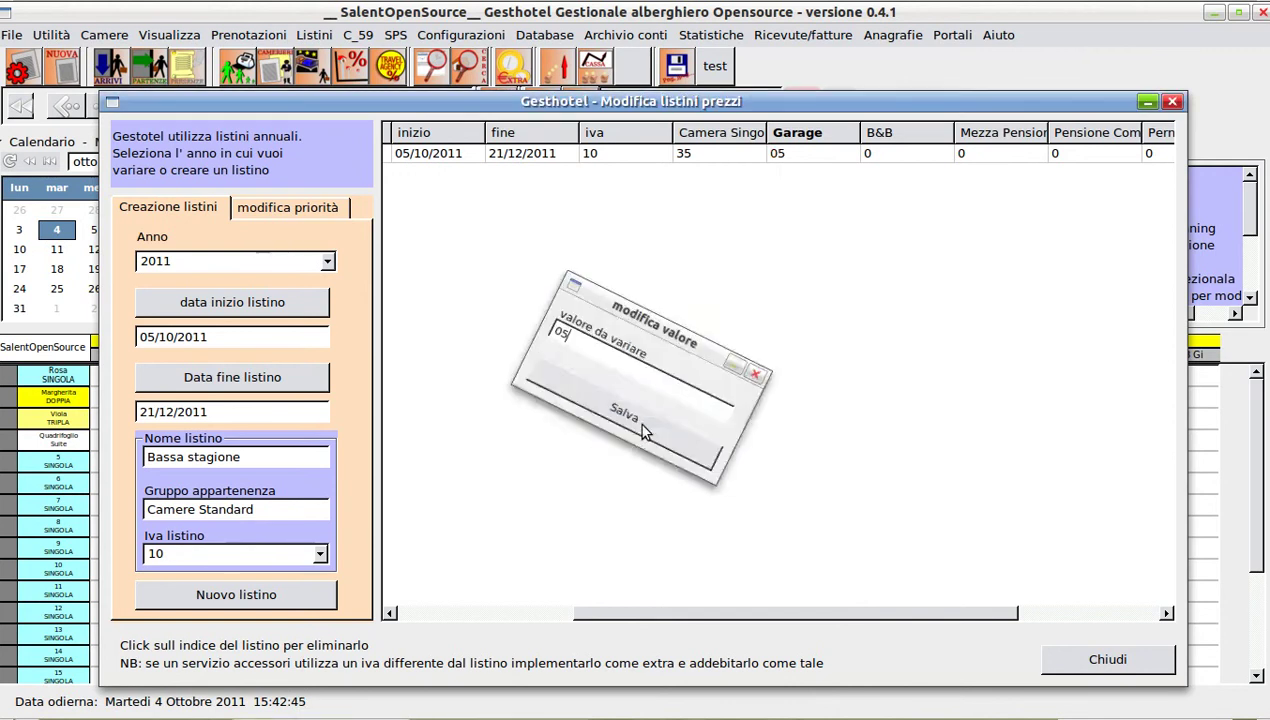
left_click(865, 153)
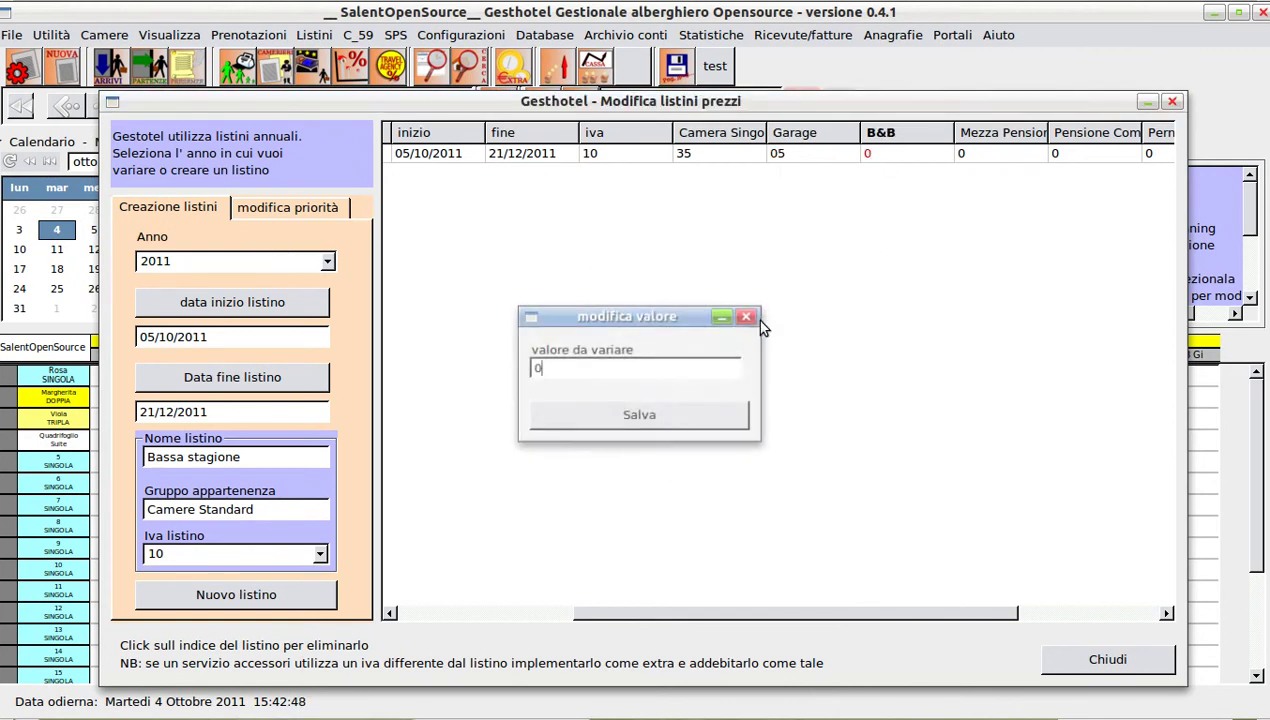
left_click_drag(669, 320, 676, 296)
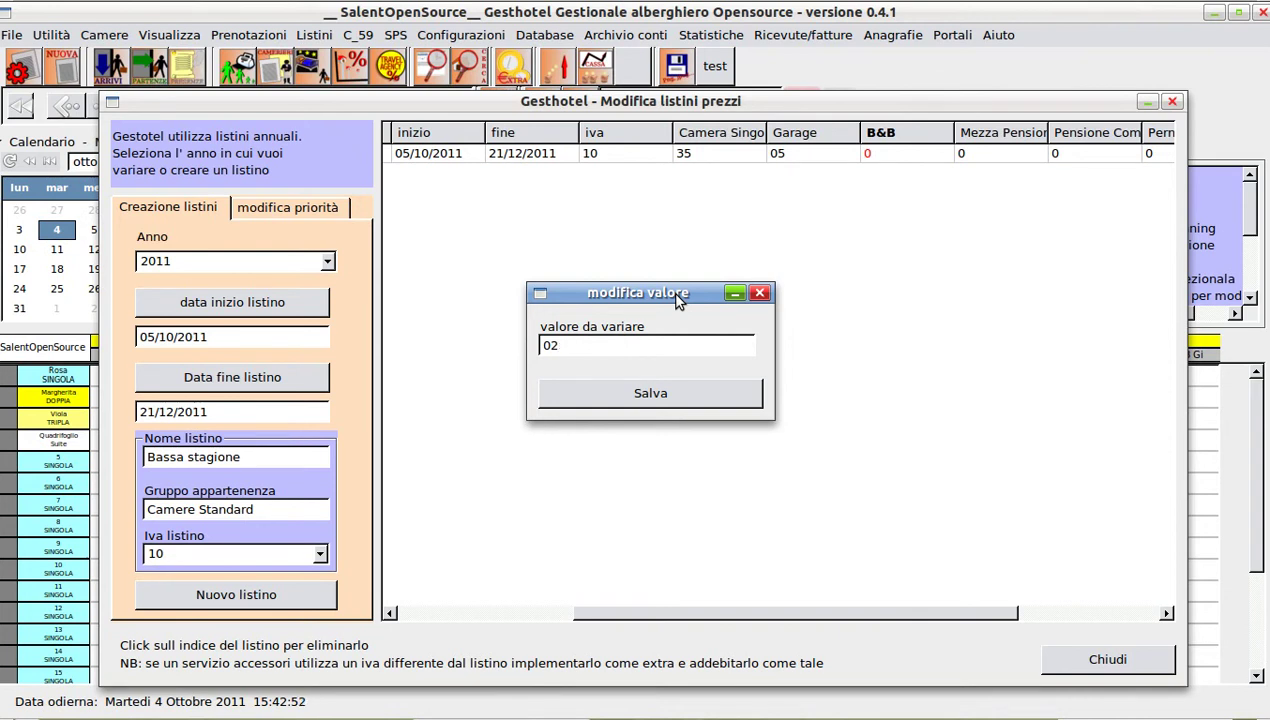
type("20")
left_click(689, 404)
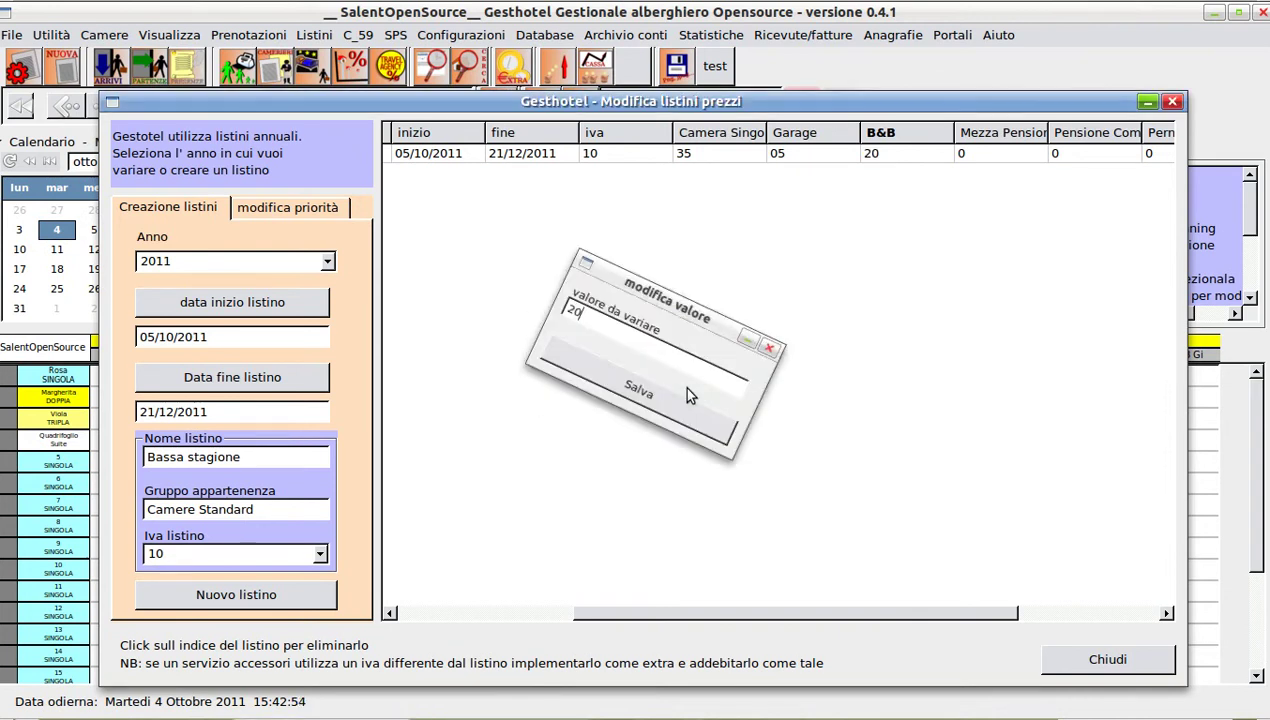
Step: Correct the Garage price to 5 in the Bassa stagione price list
left_click(777, 156)
left_click_drag(581, 366, 527, 368)
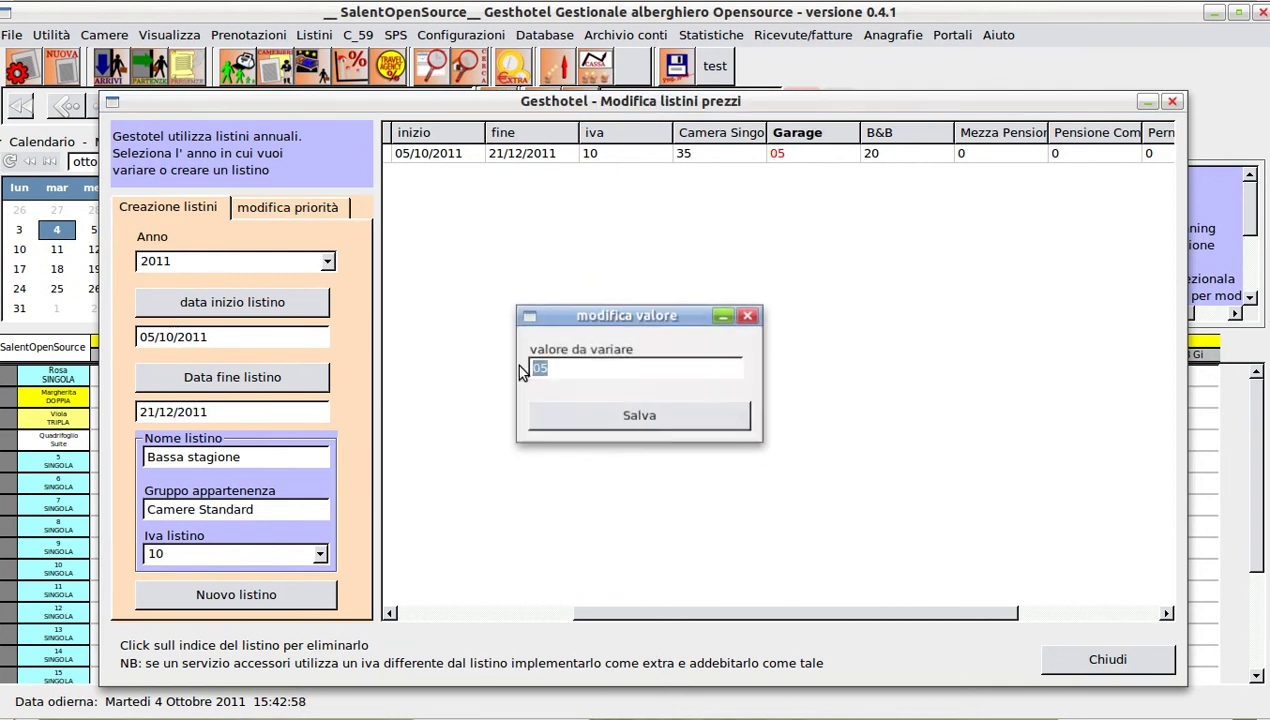
type("5")
left_click(614, 418)
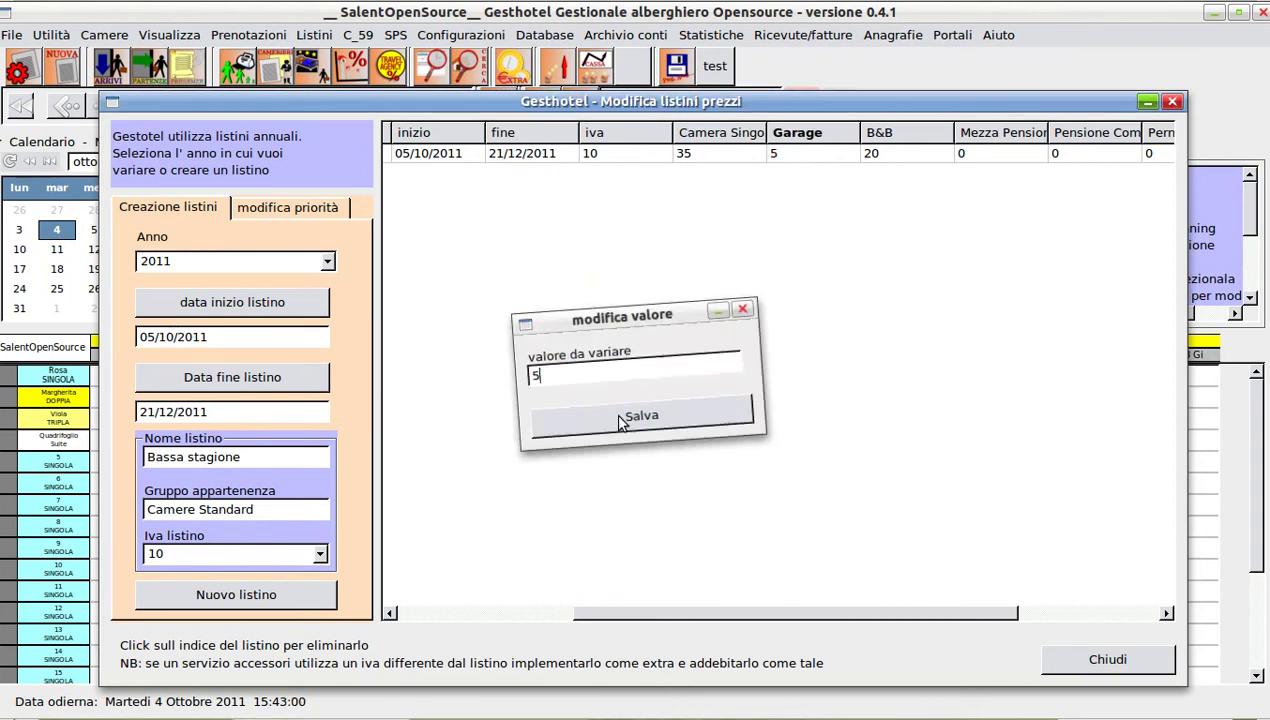
Step: Set the Mezza Pensione price to 25 and the Pensione Completa price to 40 in the Bassa stagione row
left_click_drag(760, 616, 908, 608)
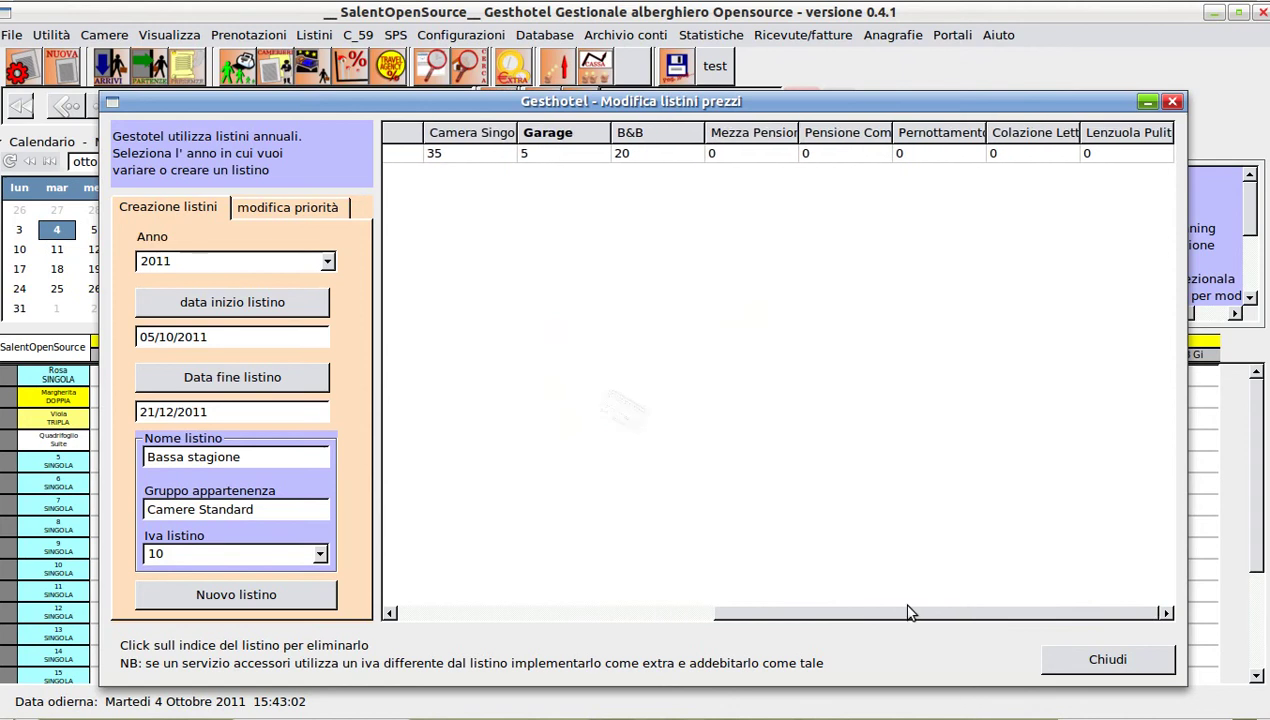
left_click(723, 159)
type("25")
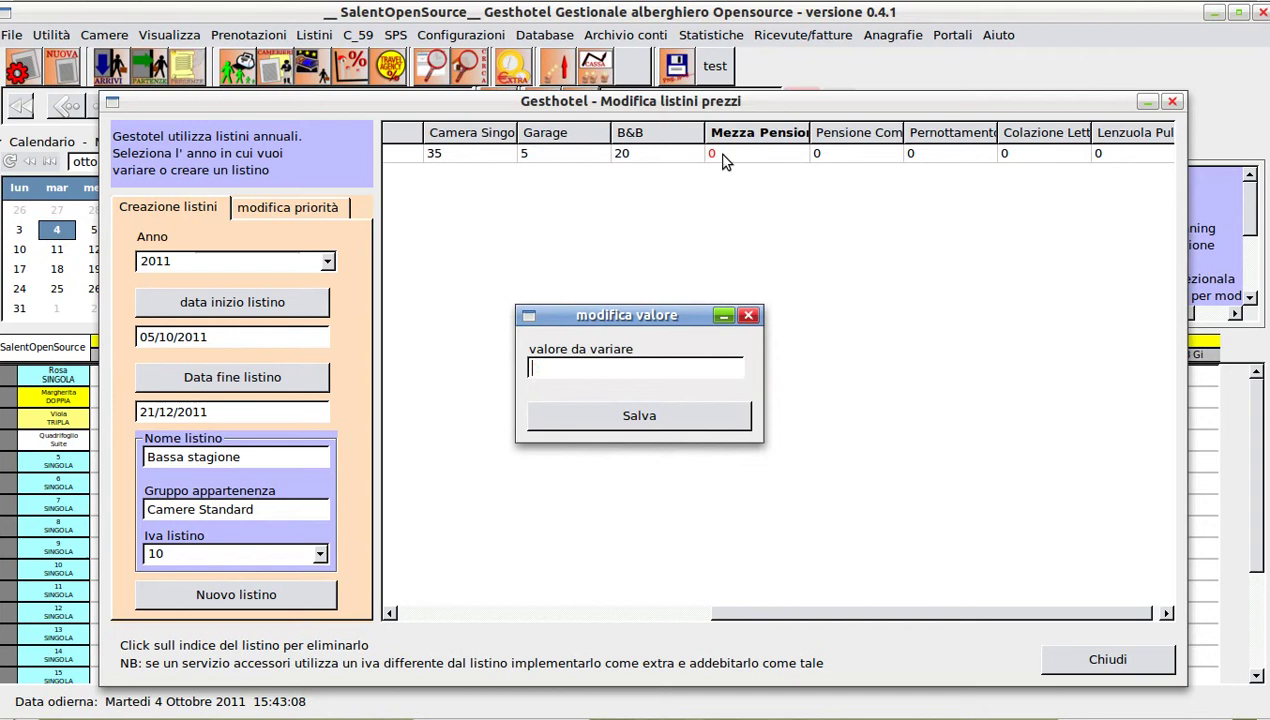
left_click(635, 417)
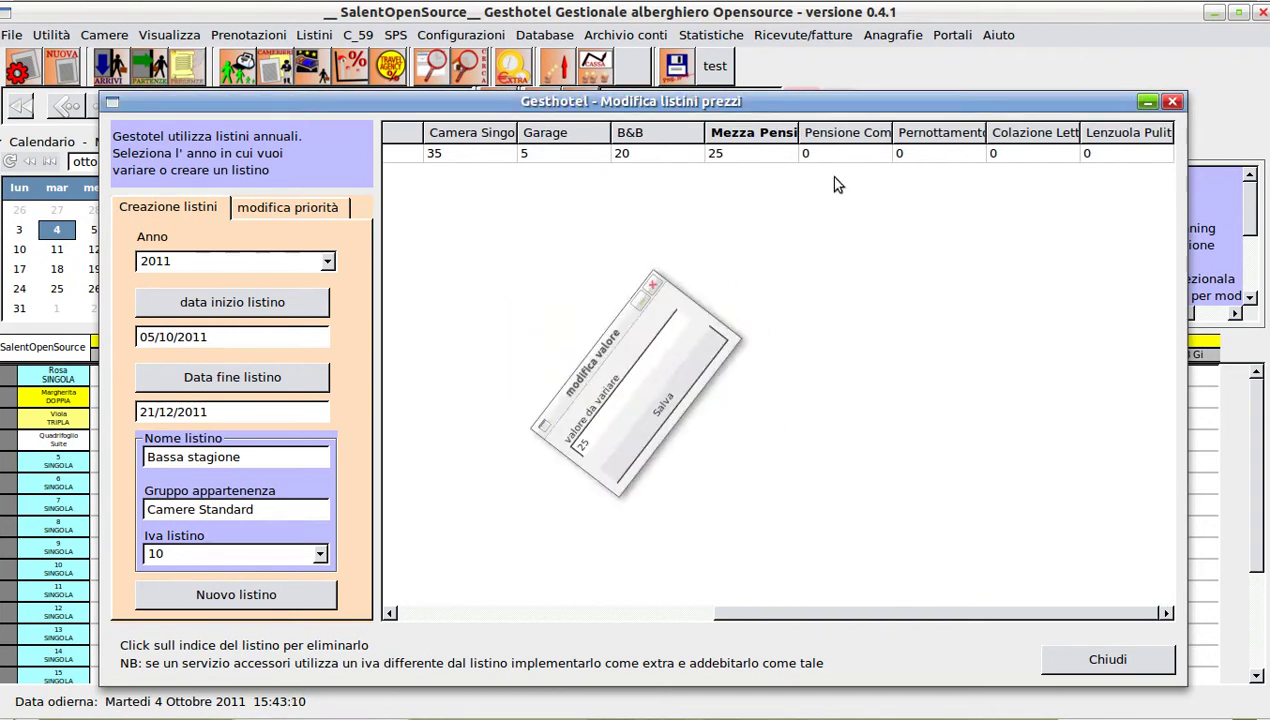
left_click(805, 157)
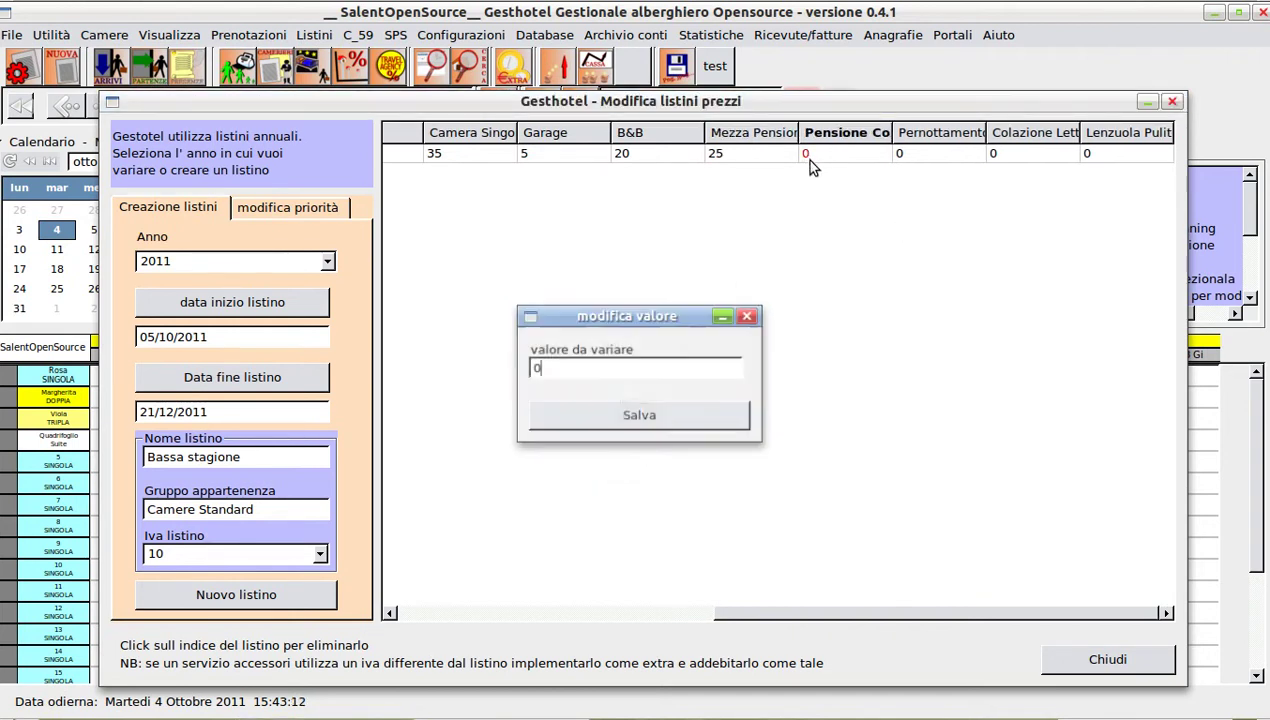
key("BackSpace")
type("40")
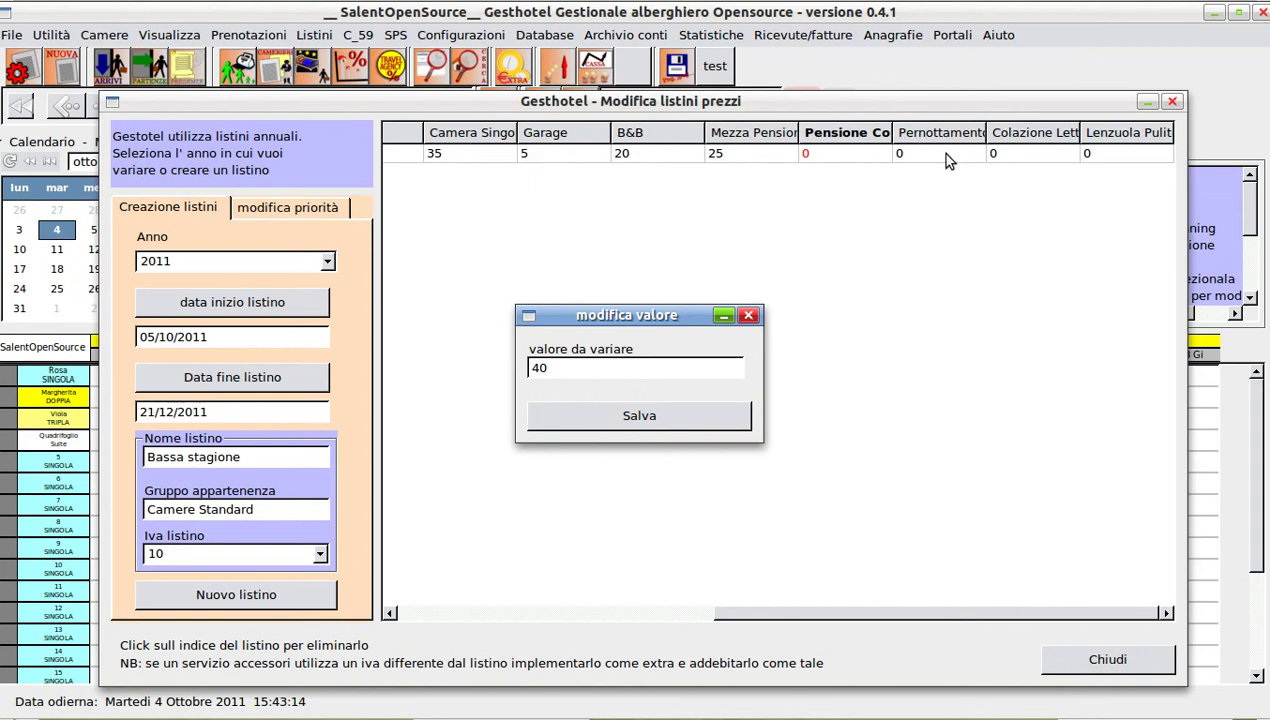
left_click(688, 413)
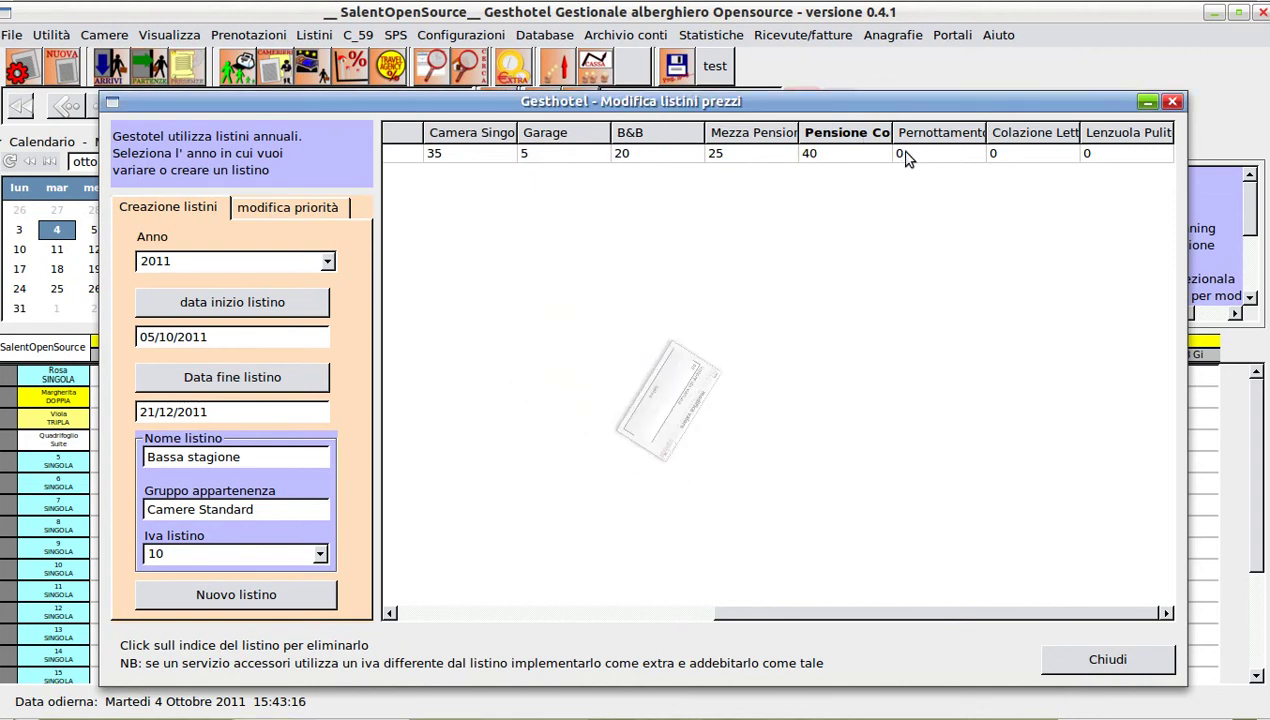
Step: Set the Pernottamento price to 15 in the Bassa stagione price list
left_click(903, 156)
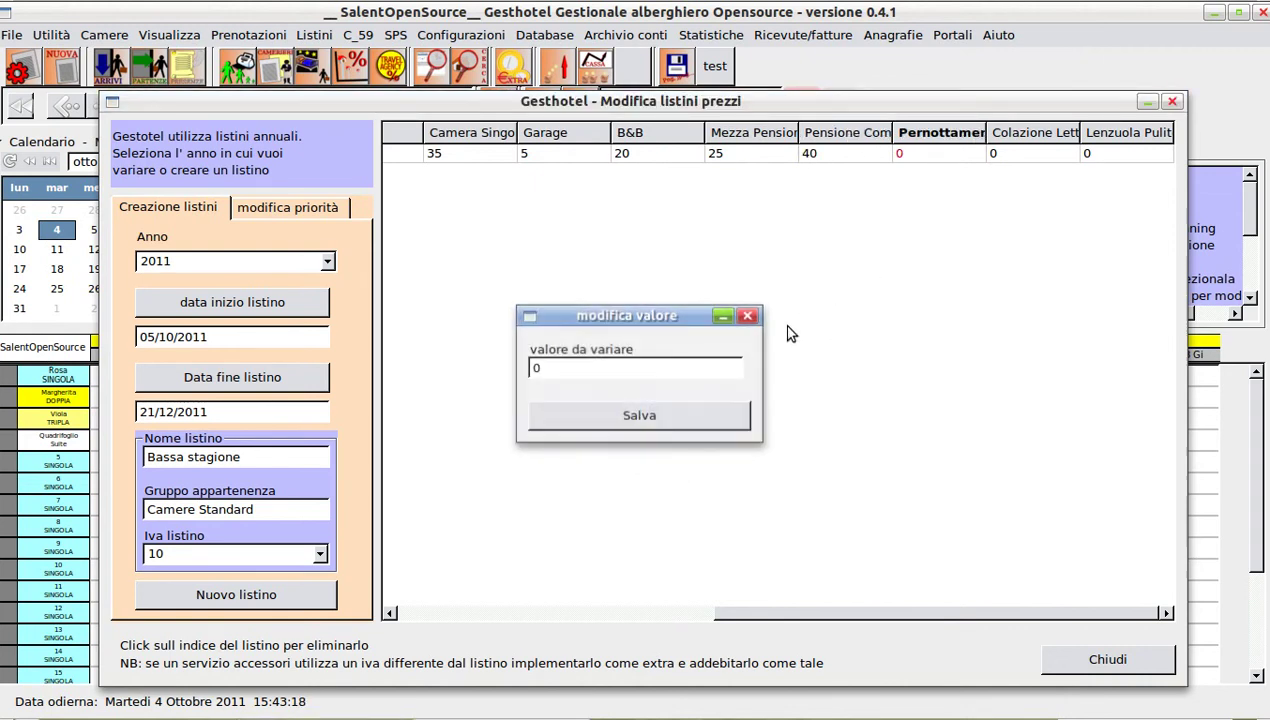
key("BackSpace")
type("1")
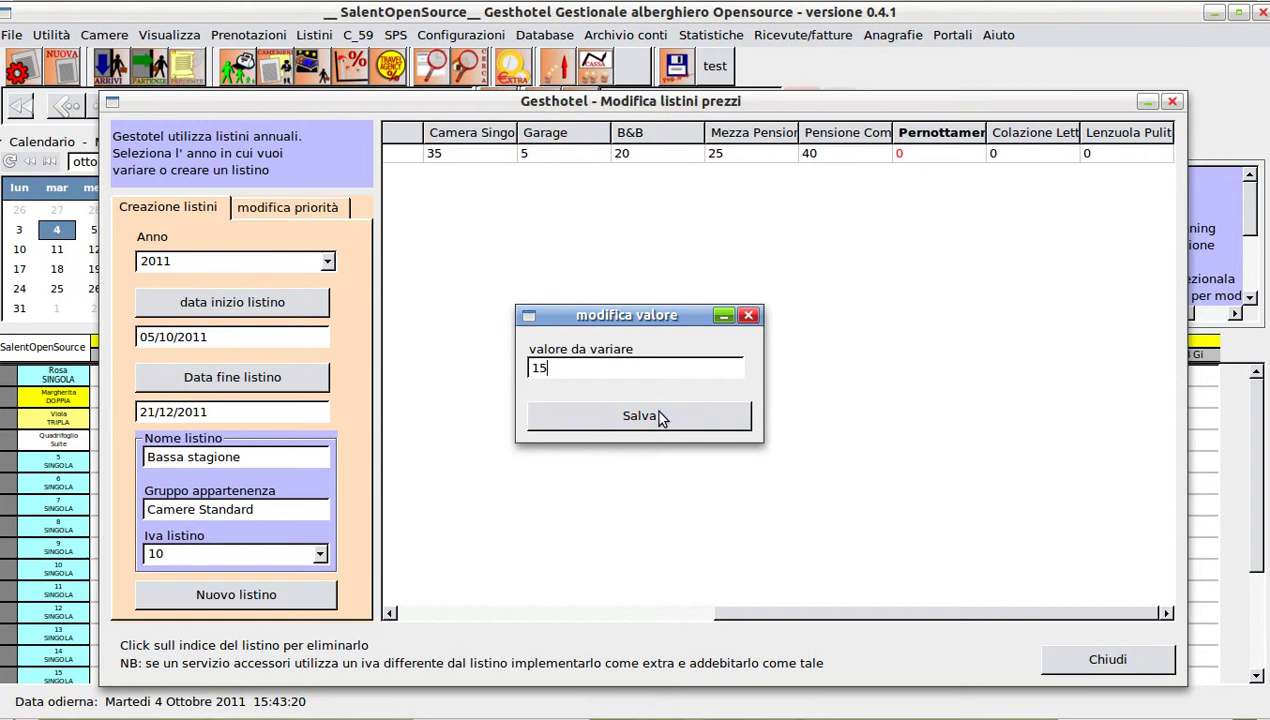
type("5")
left_click(659, 416)
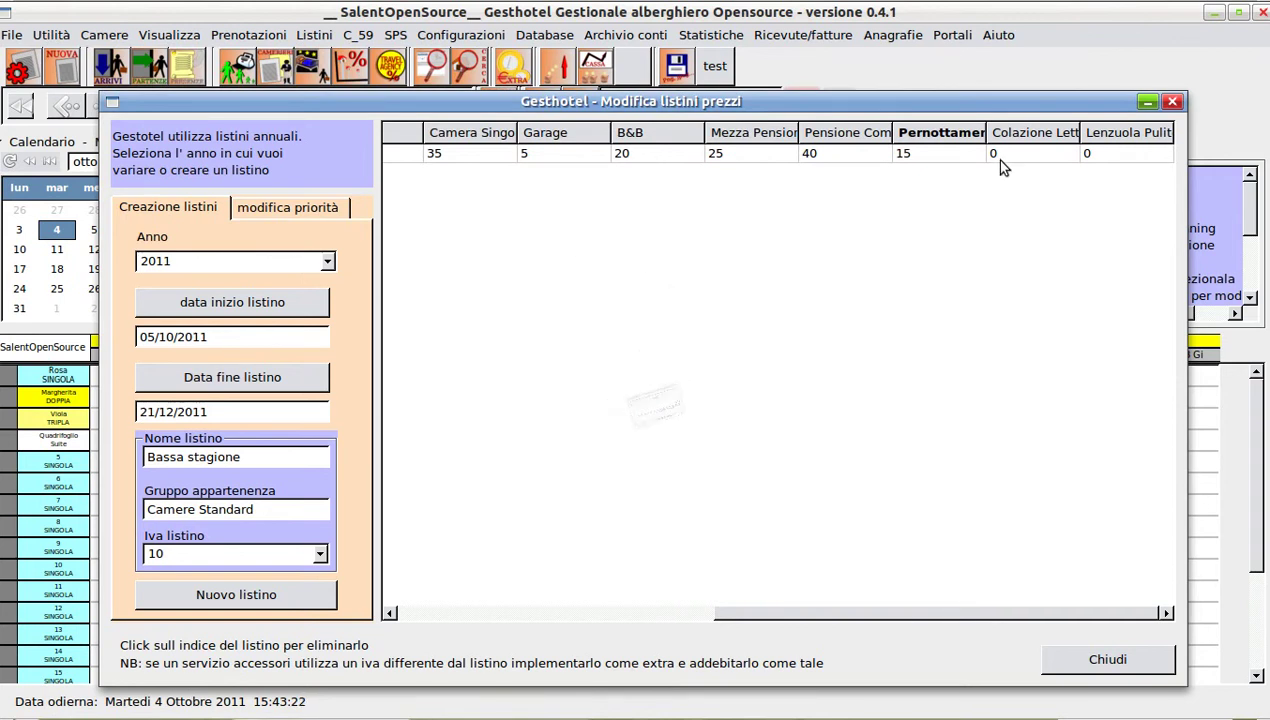
Step: Set the Colazione Letto price and the Lenzuola Pulite price to 5 each in the Bassa stagione row
left_click(999, 160)
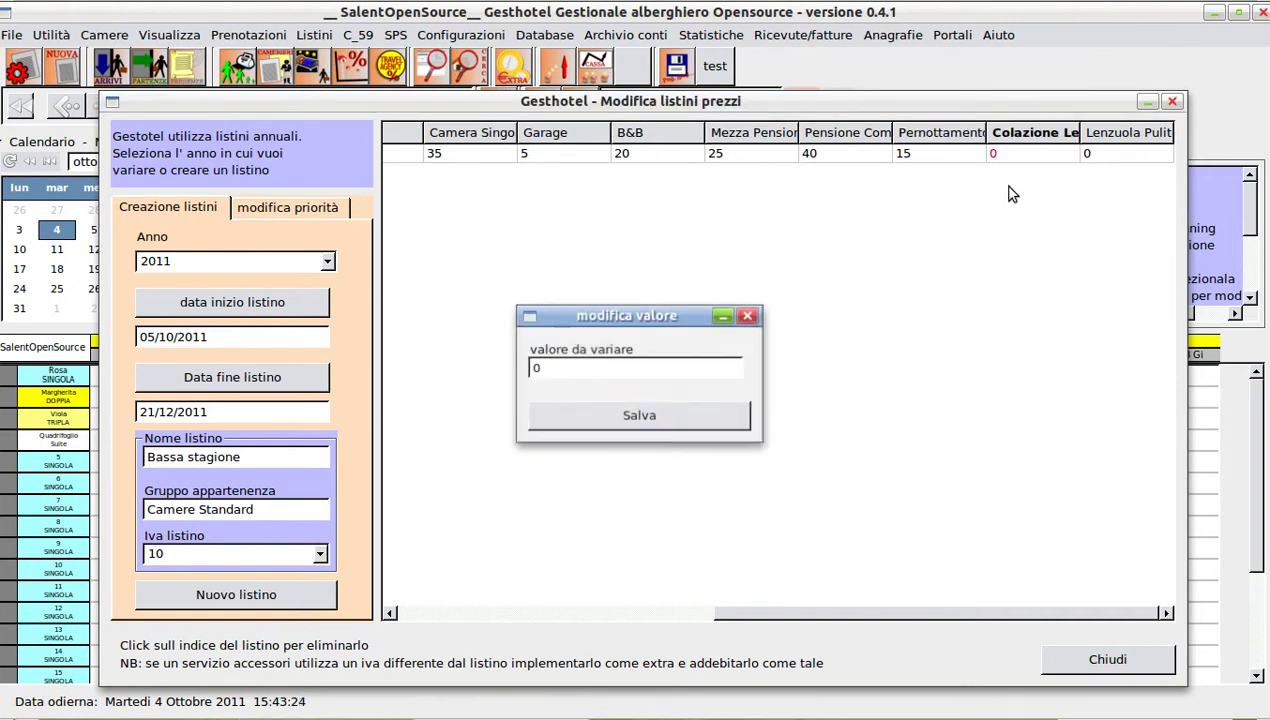
key("BackSpace")
type("5")
left_click(737, 412)
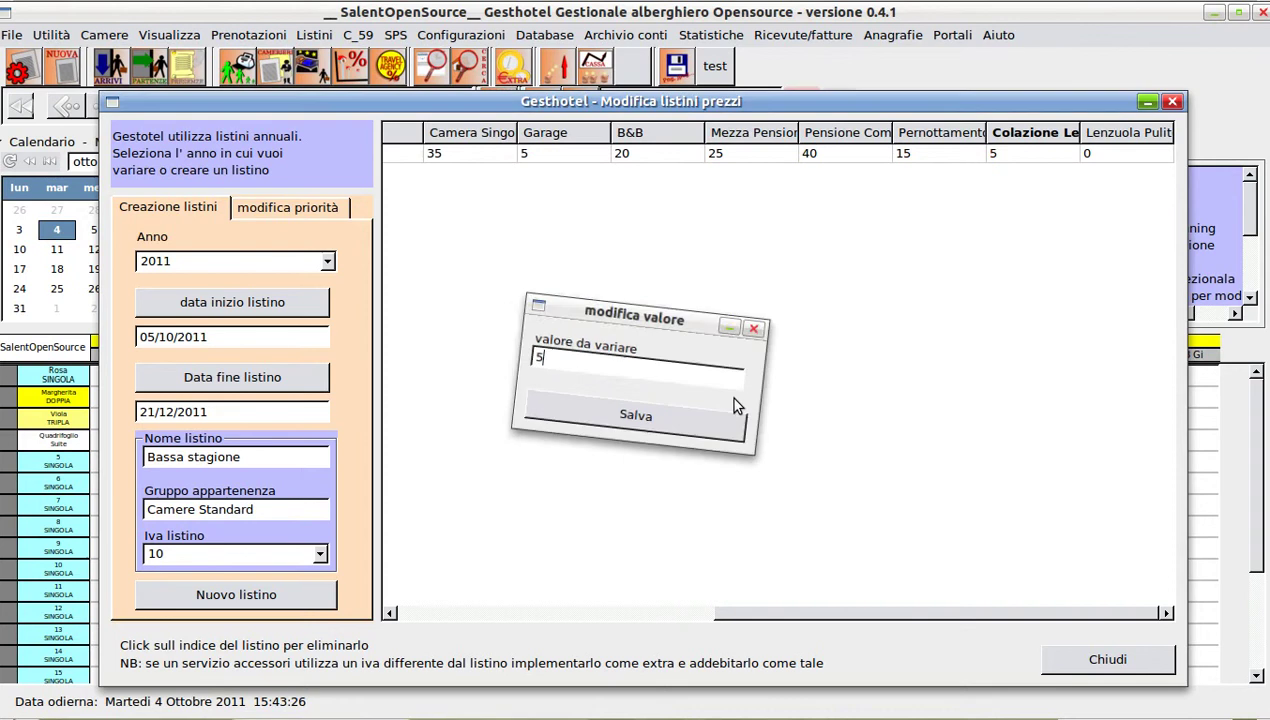
left_click(1090, 155)
key("BackSpace")
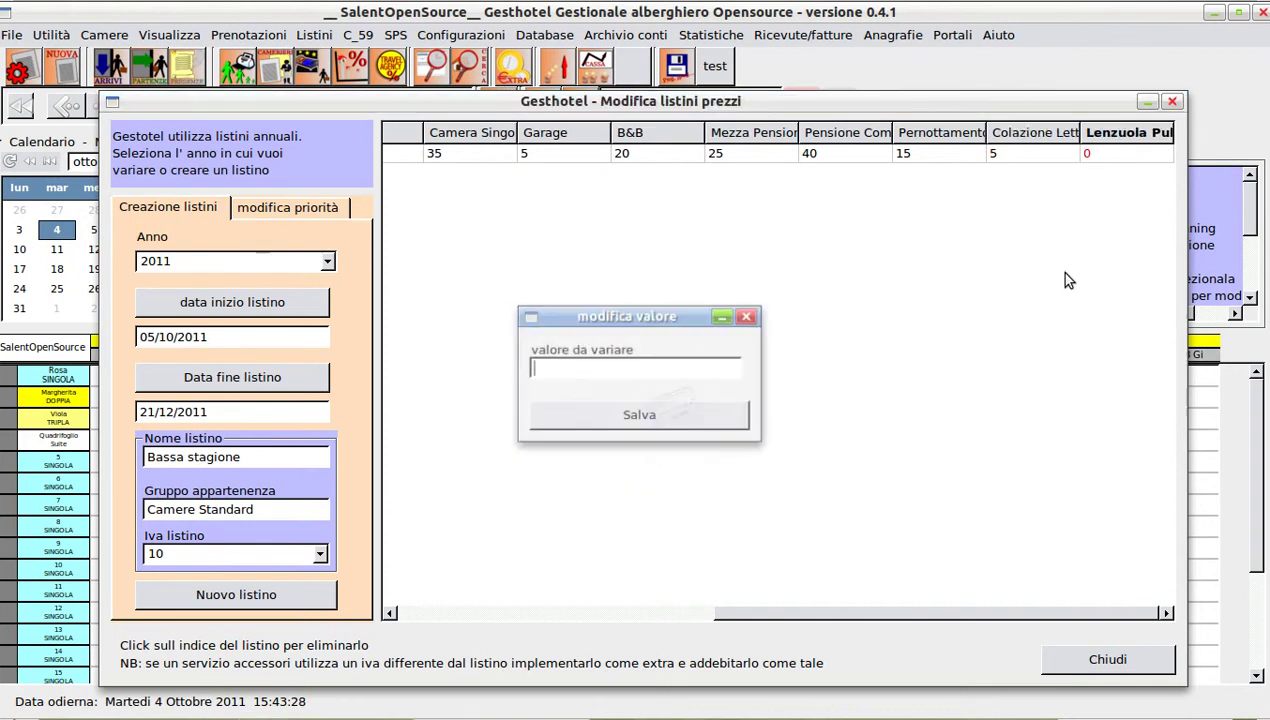
type("5")
left_click(722, 415)
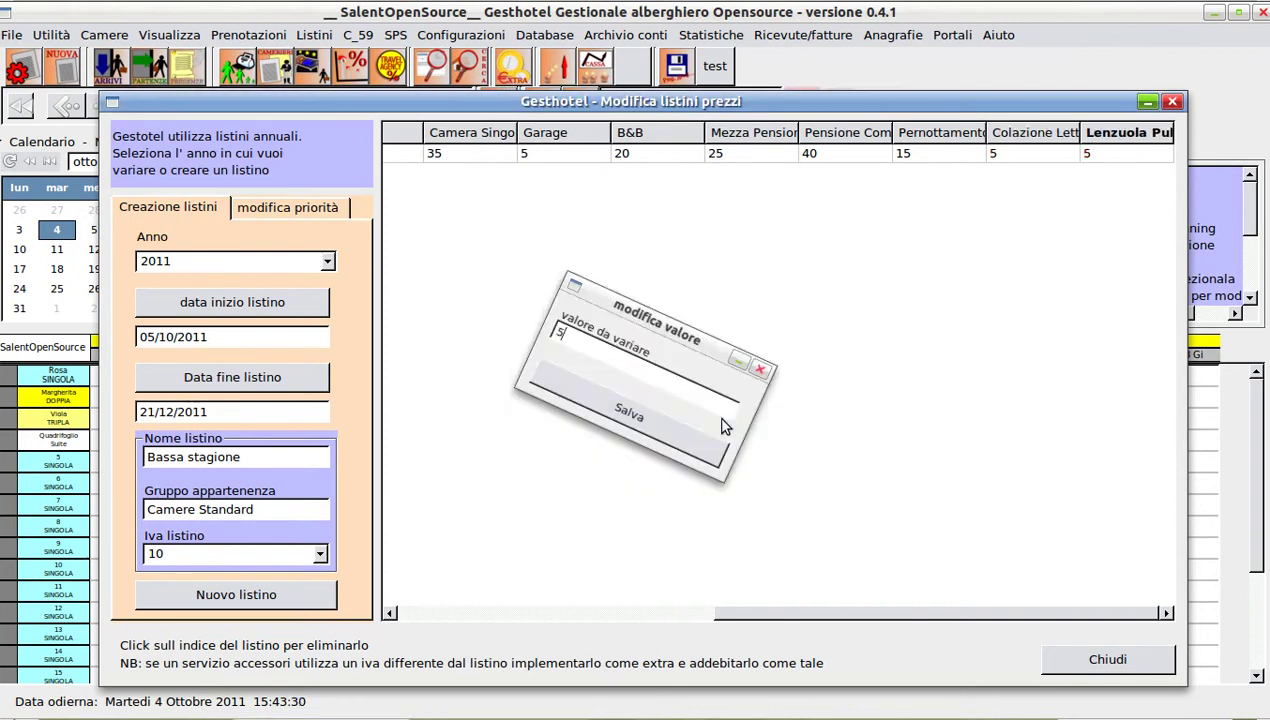
Step: Widen the gruppo column so the group name fits, and replace the list name in the setup form with Natale
left_click_drag(839, 613, 481, 604)
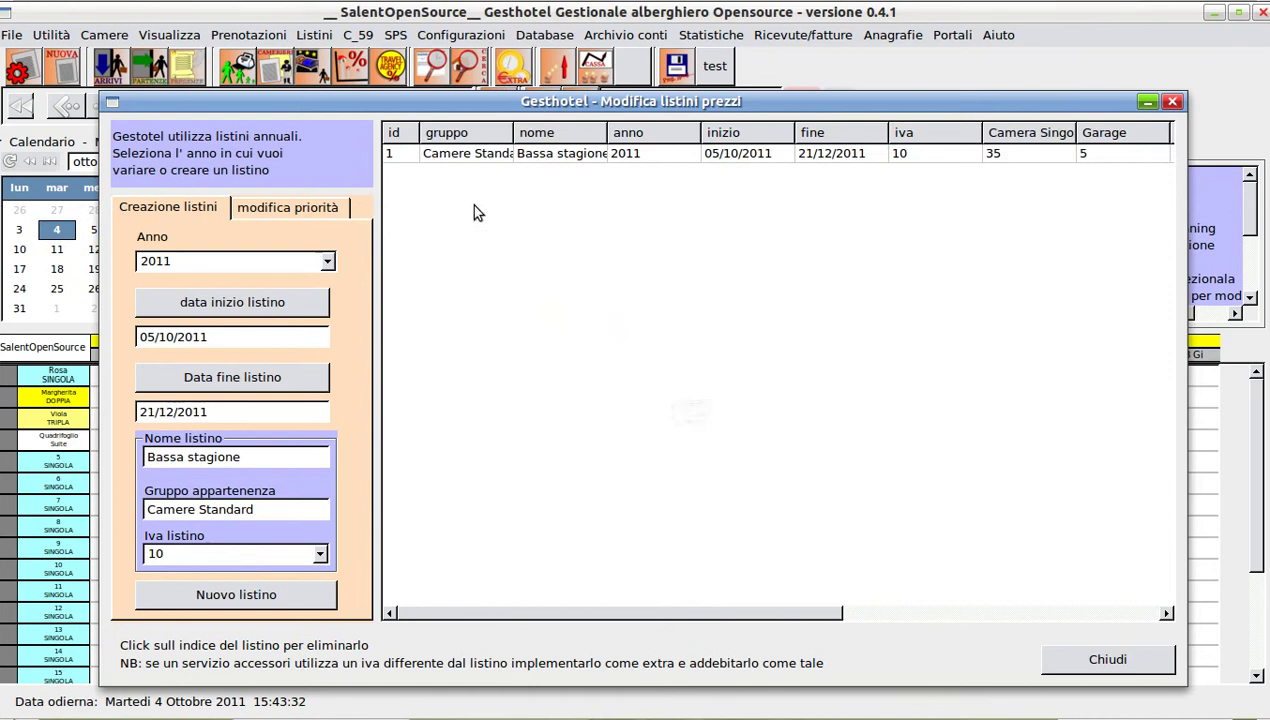
left_click_drag(514, 132, 528, 132)
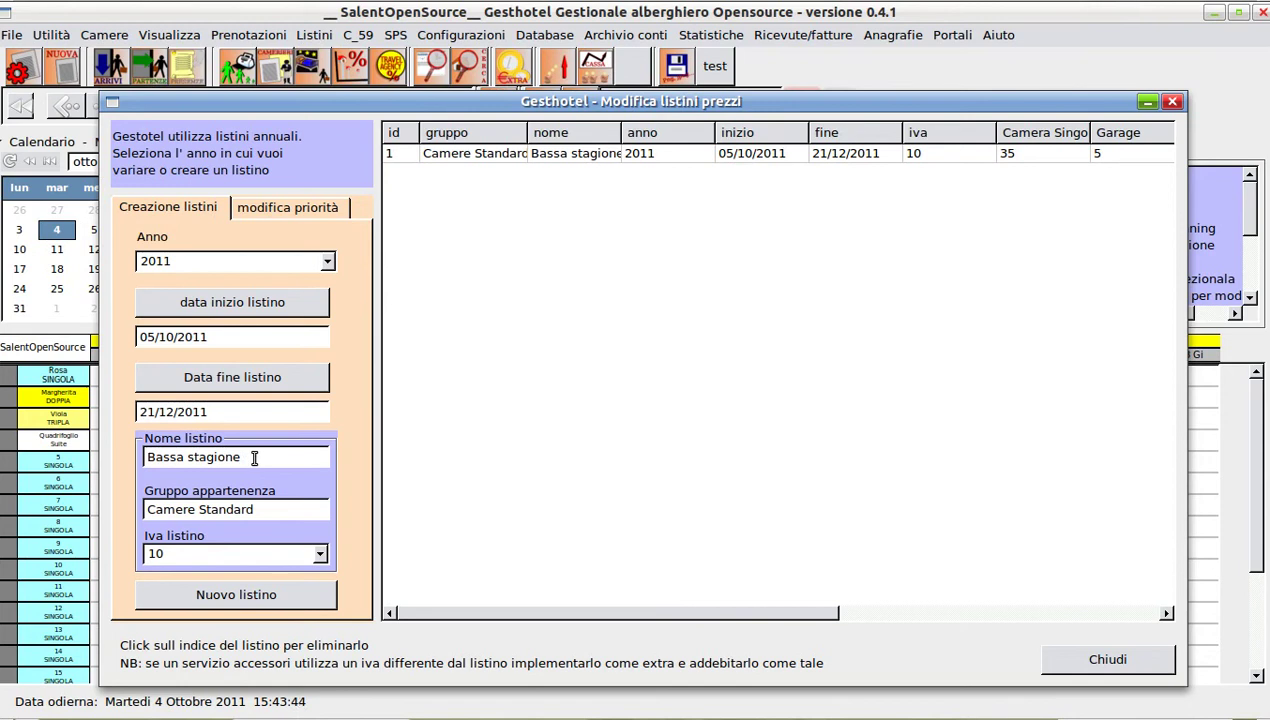
left_click_drag(254, 458, 134, 462)
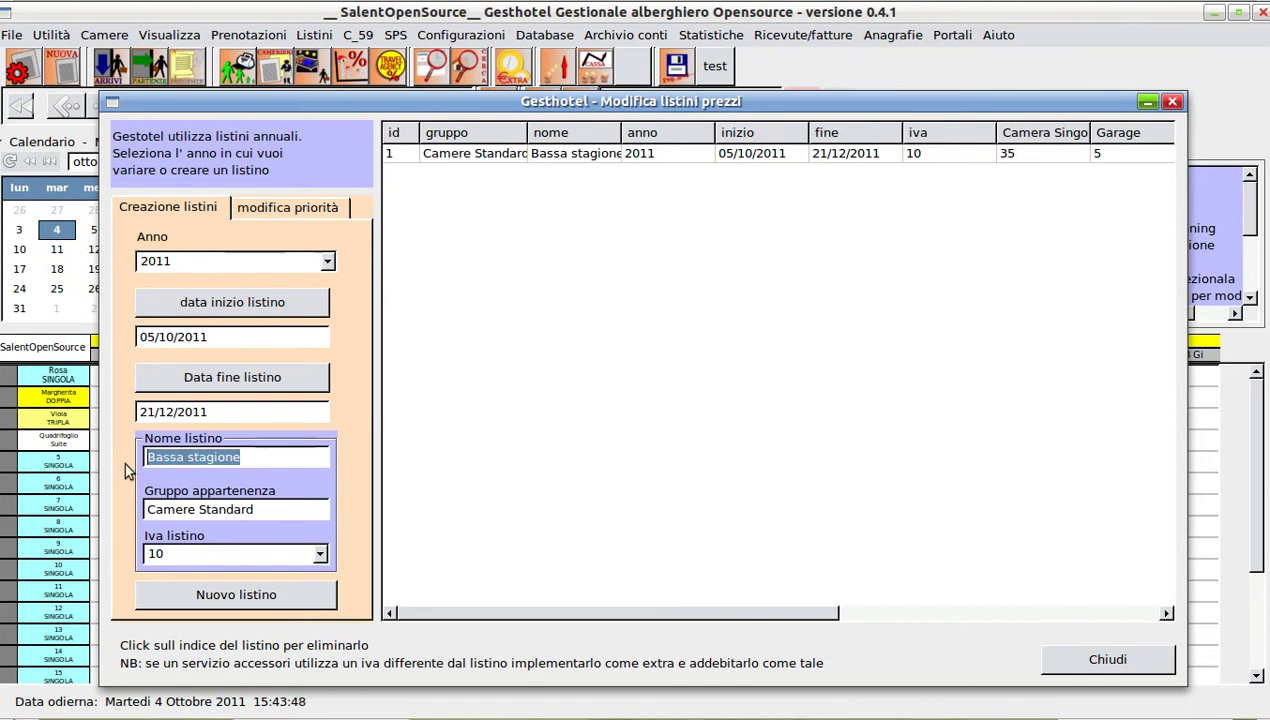
type("Natale")
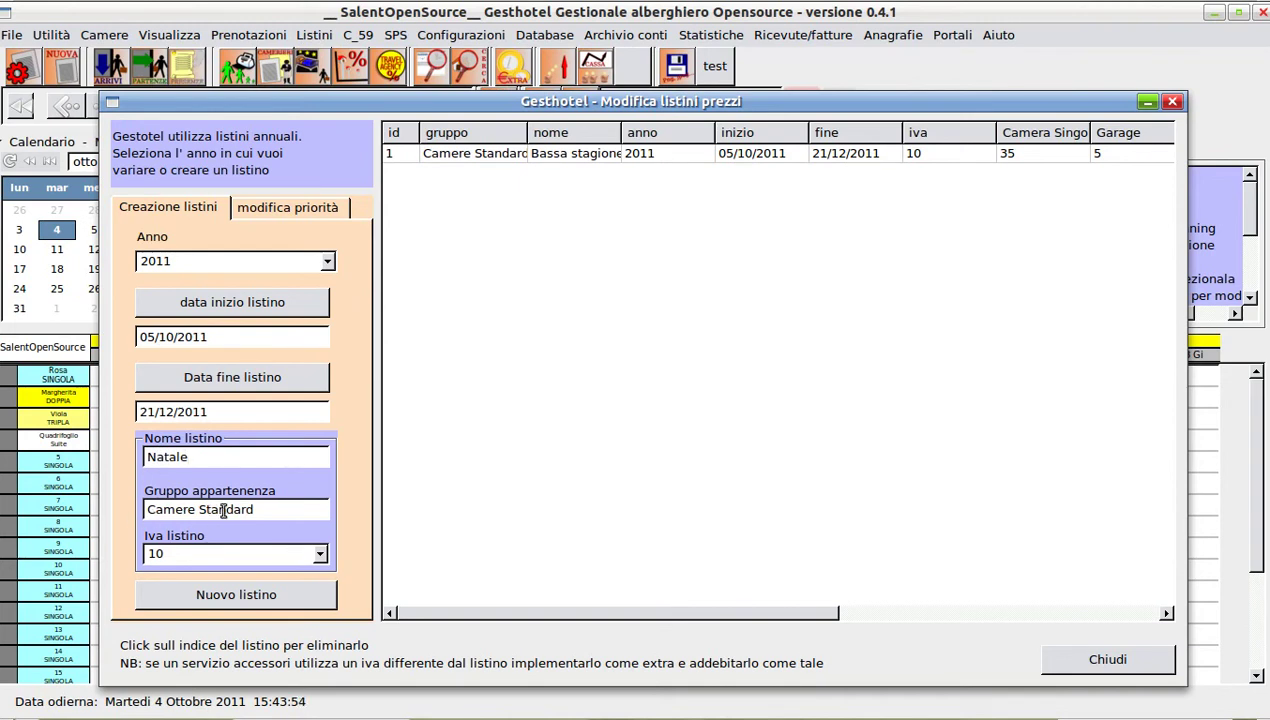
Step: Set the start date of the Natale price list to 22/11/2011
left_click(220, 306)
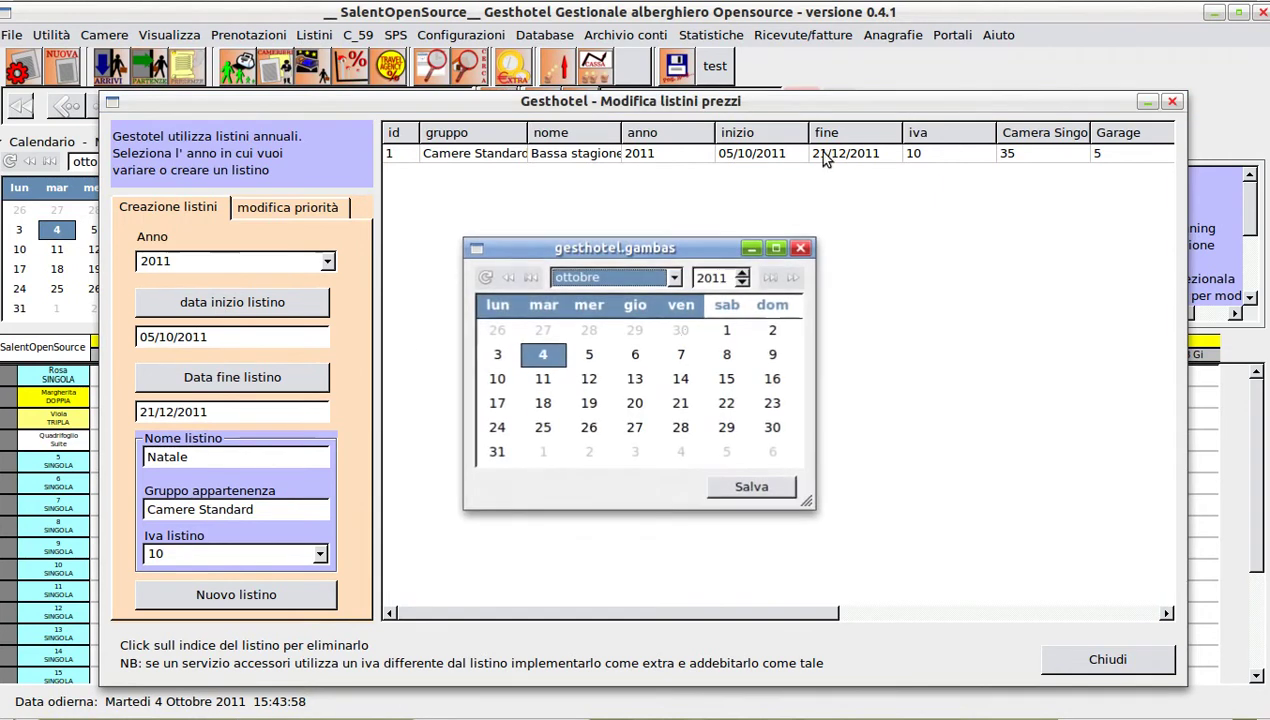
left_click(675, 280)
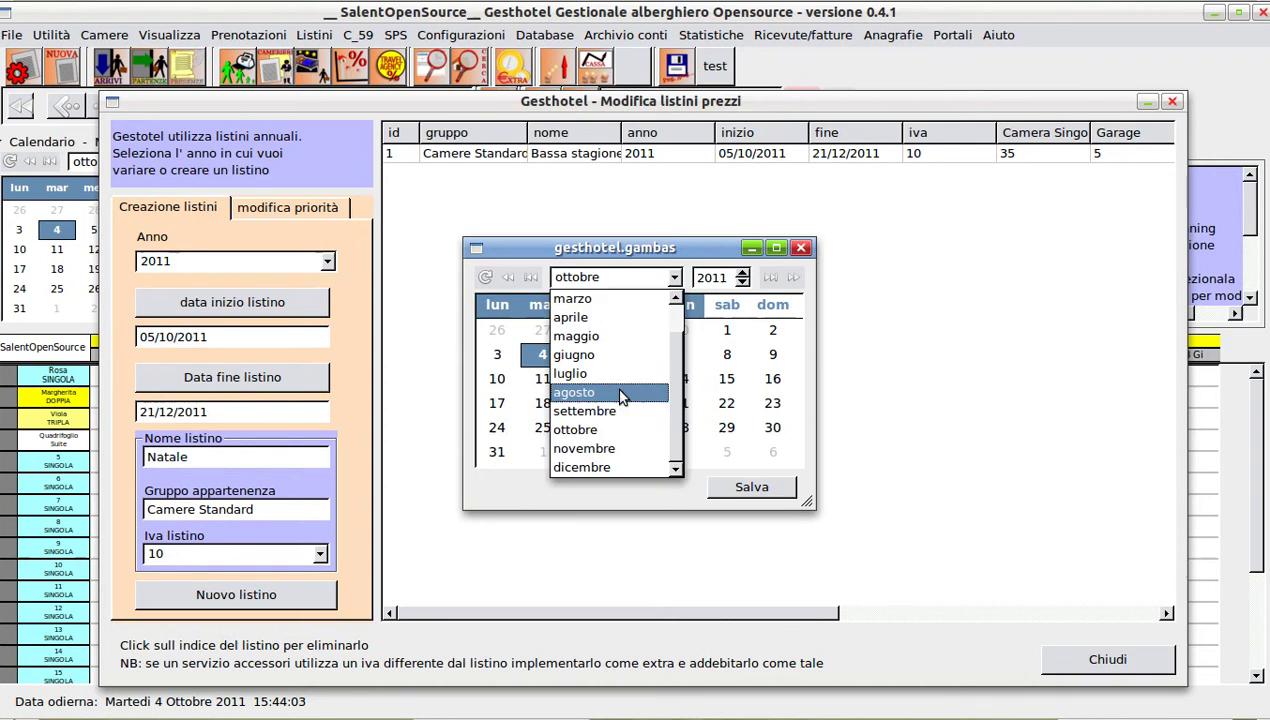
left_click(605, 442)
left_click(546, 406)
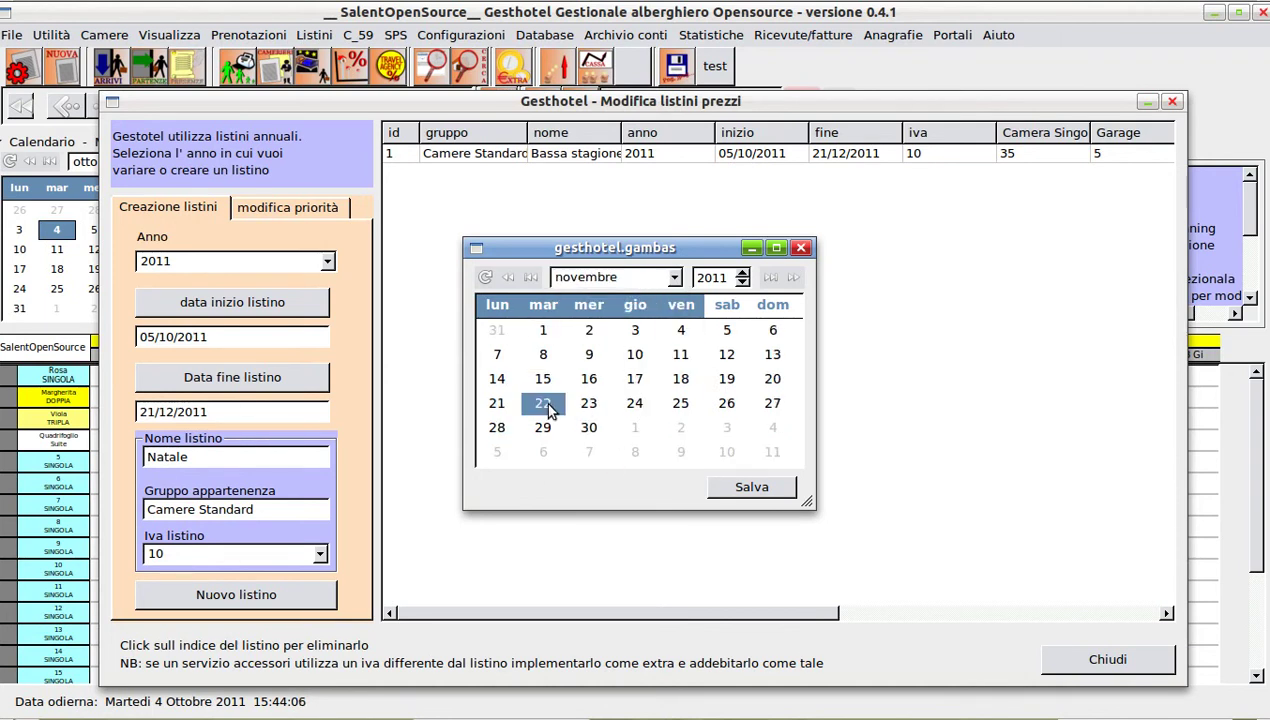
left_click(740, 487)
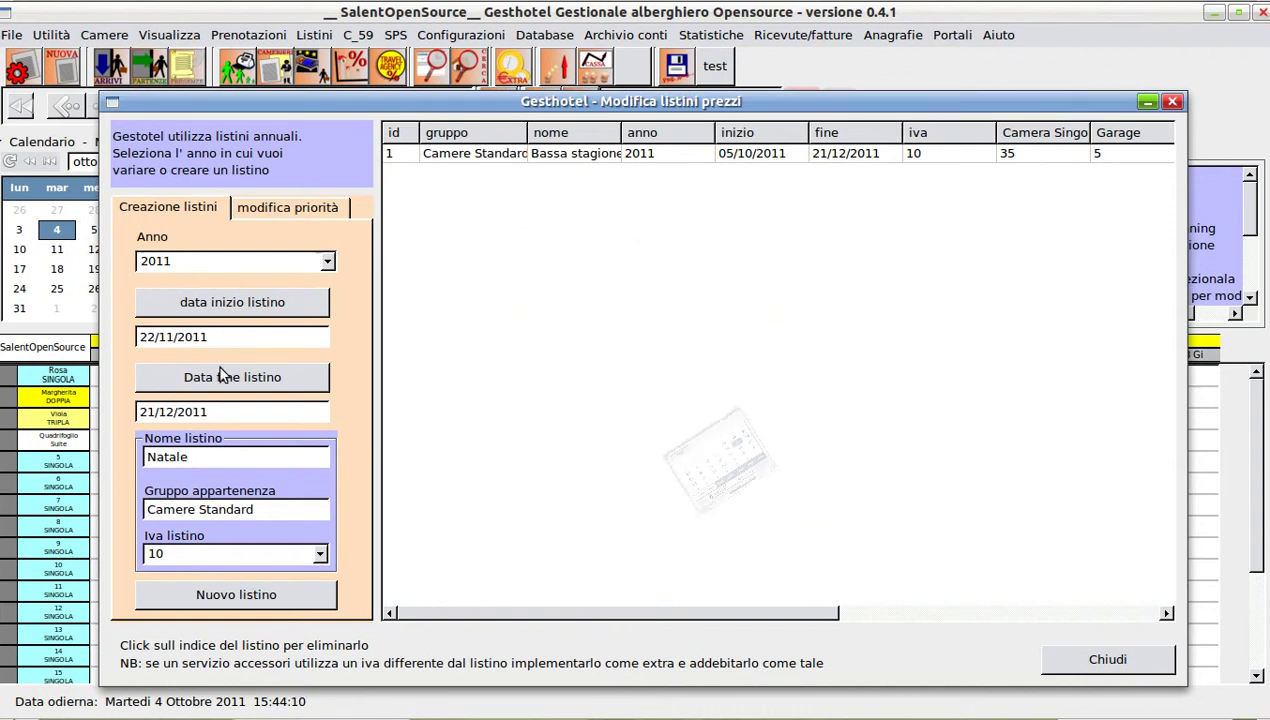
Step: Set the start date of the Natale price list to 22/12/2011
left_click(230, 314)
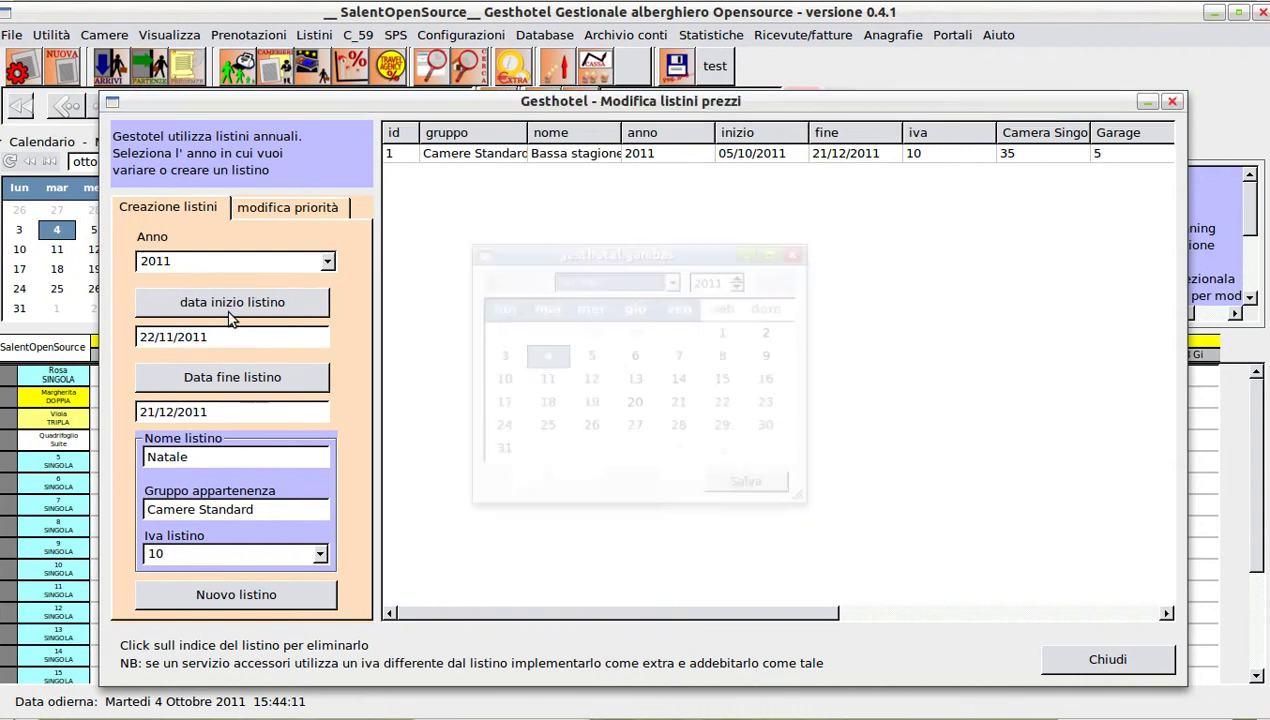
left_click(672, 279)
left_click(622, 466)
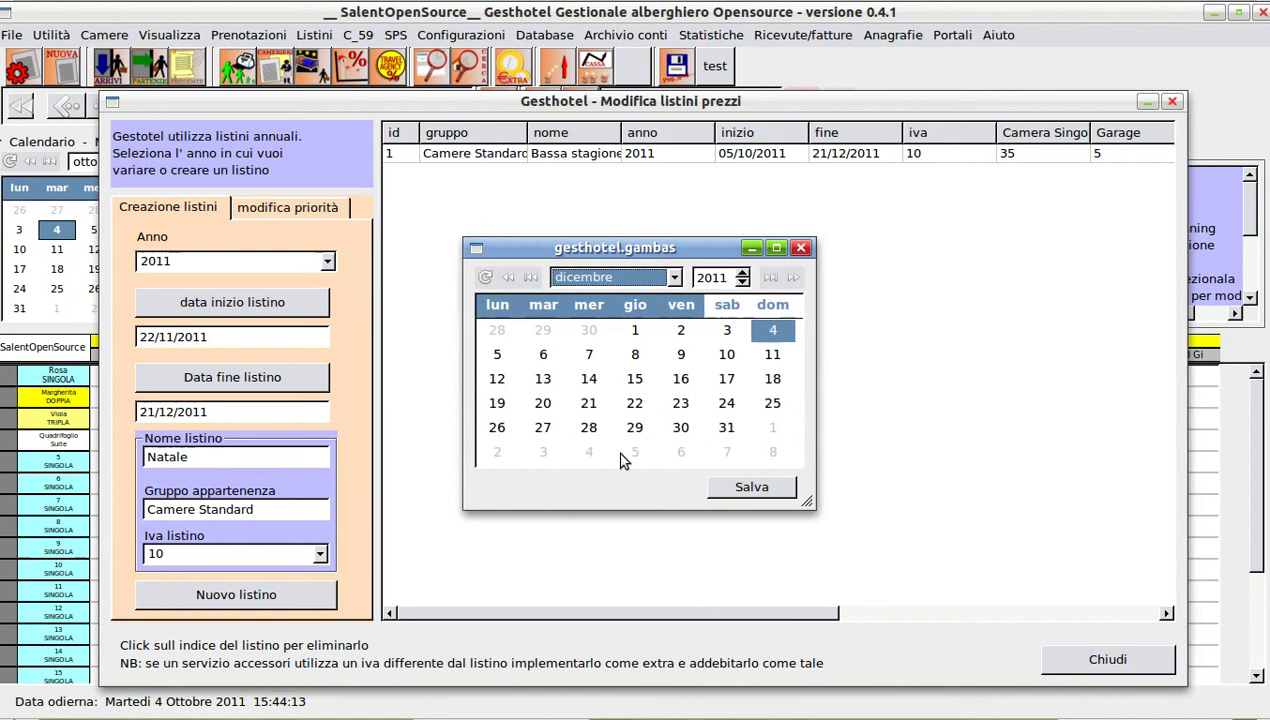
left_click(634, 403)
left_click(748, 488)
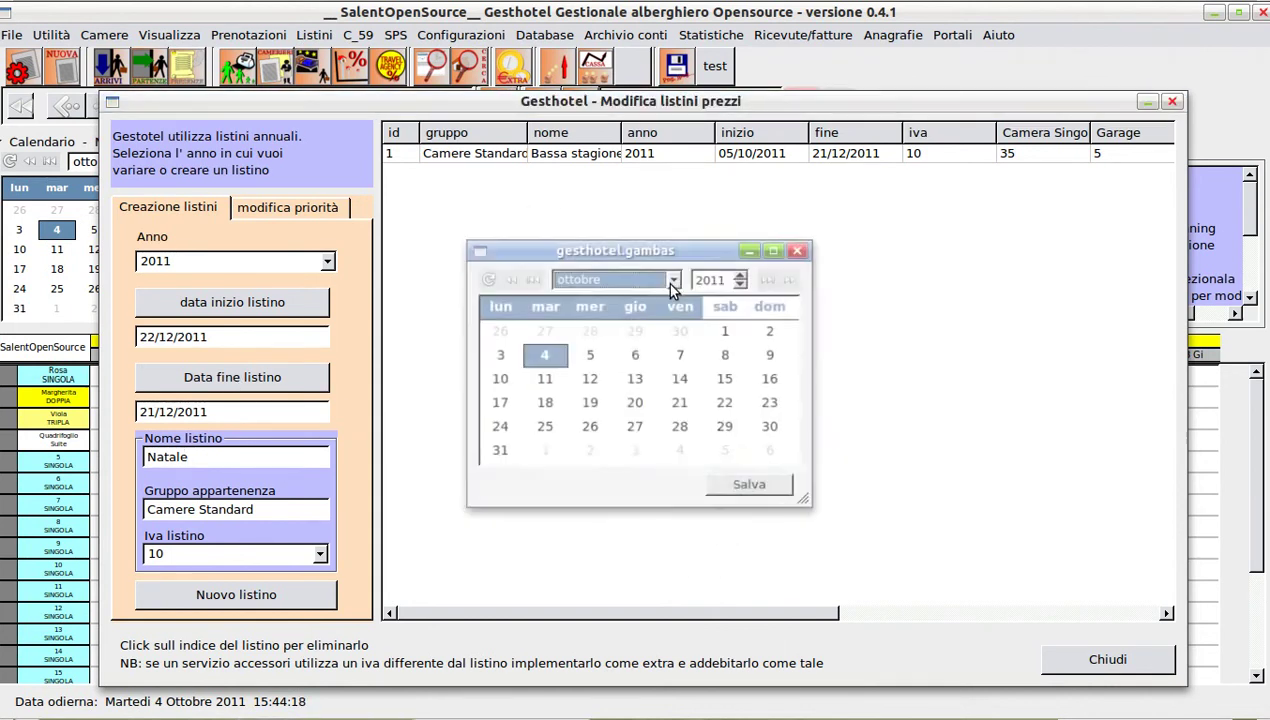
Step: Set the end date of the Natale price list to 03/01/2012 and create the list
left_click(665, 280)
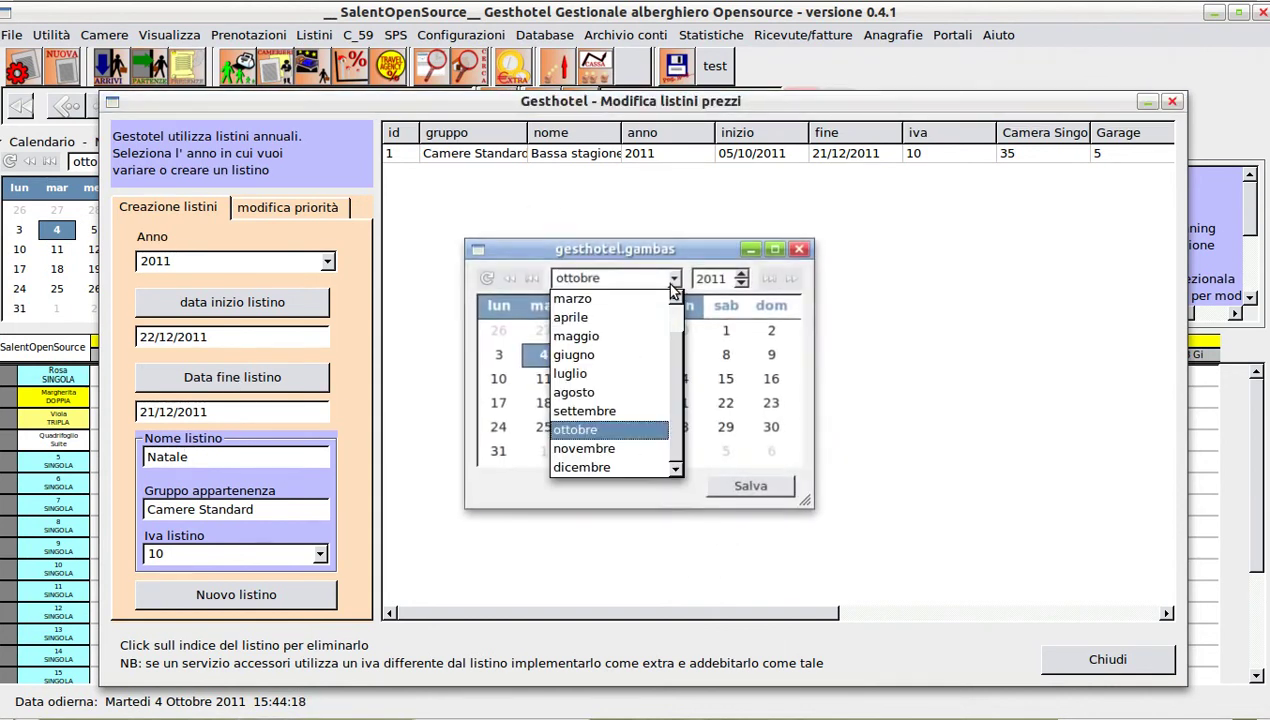
left_click(742, 272)
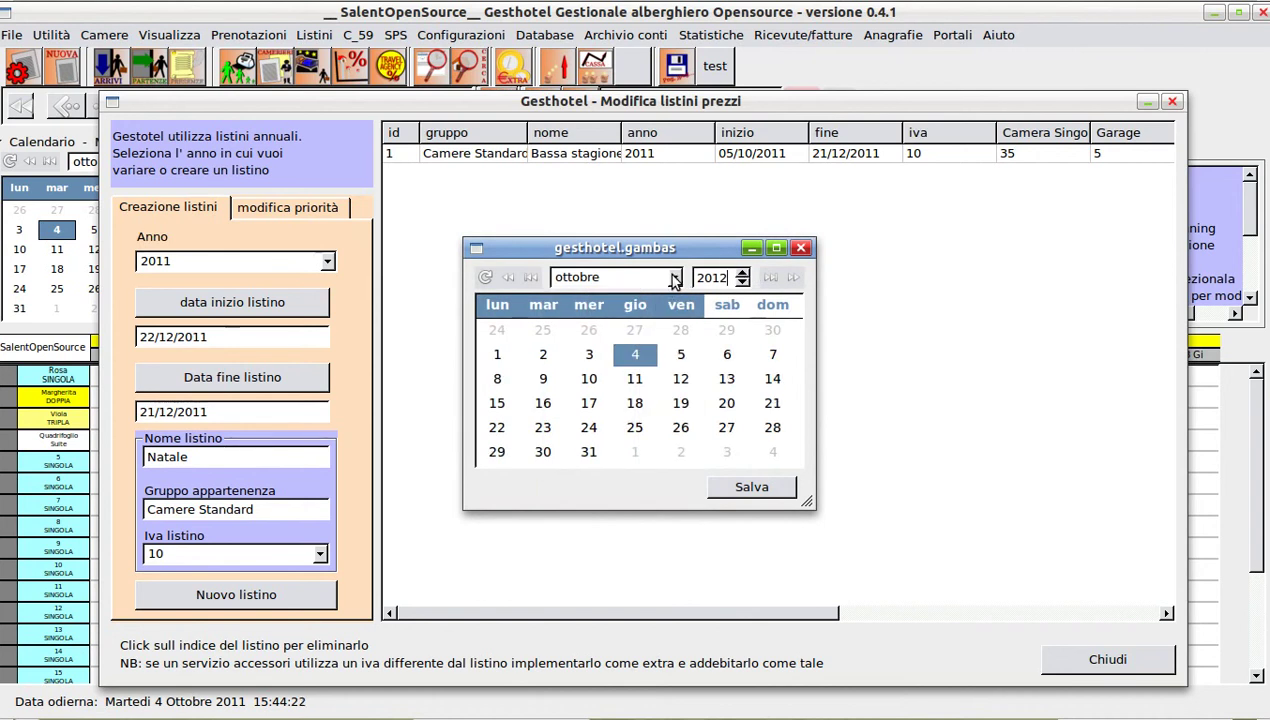
left_click(675, 279)
scroll(680, 362, "up", 2)
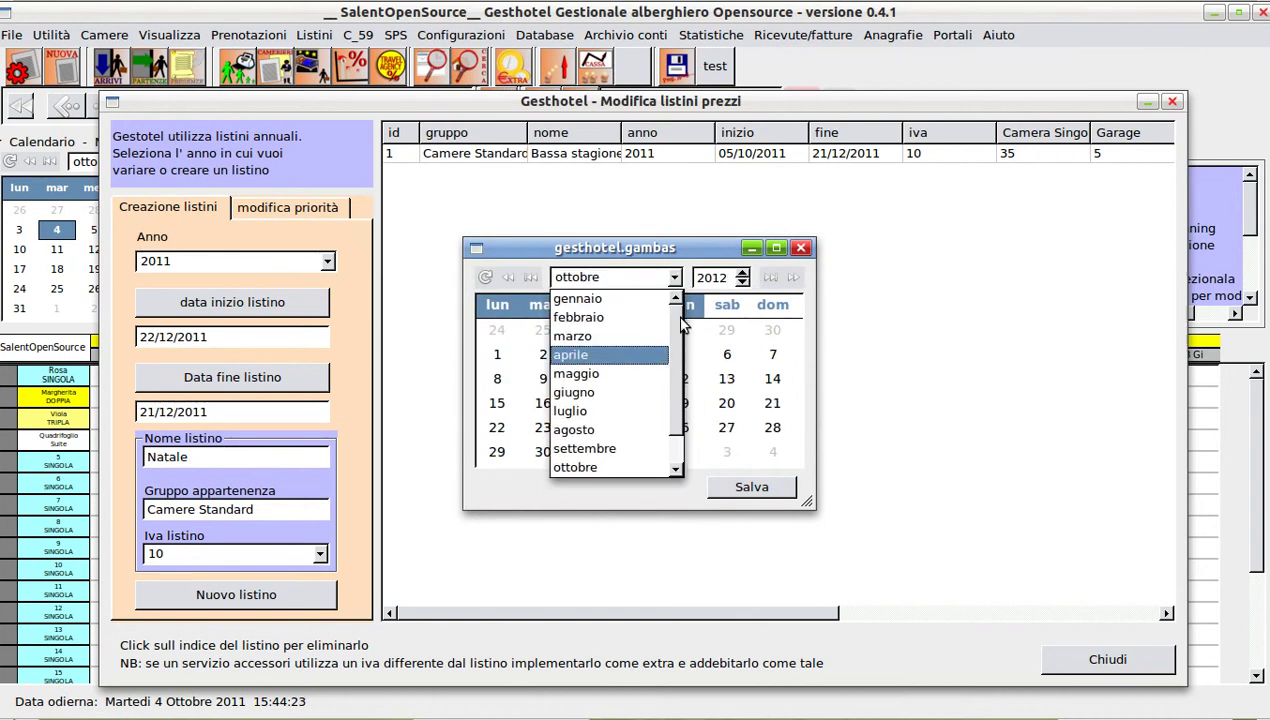
left_click(611, 294)
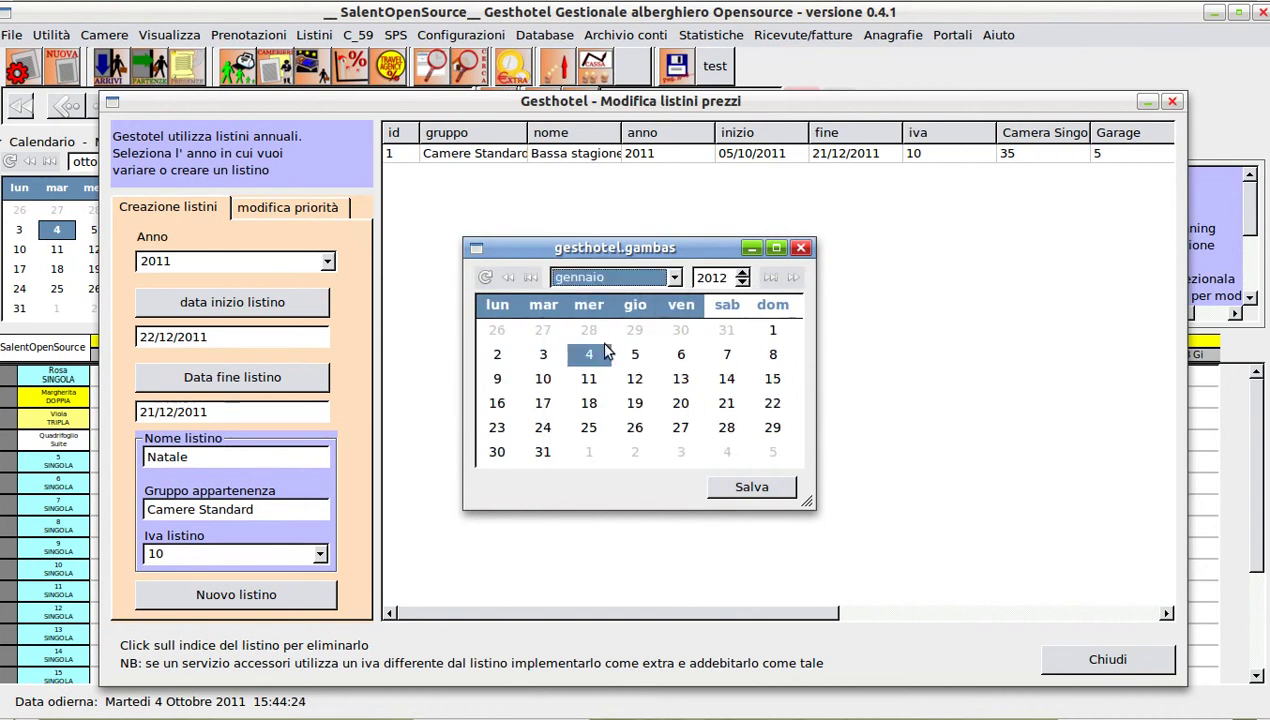
left_click(543, 356)
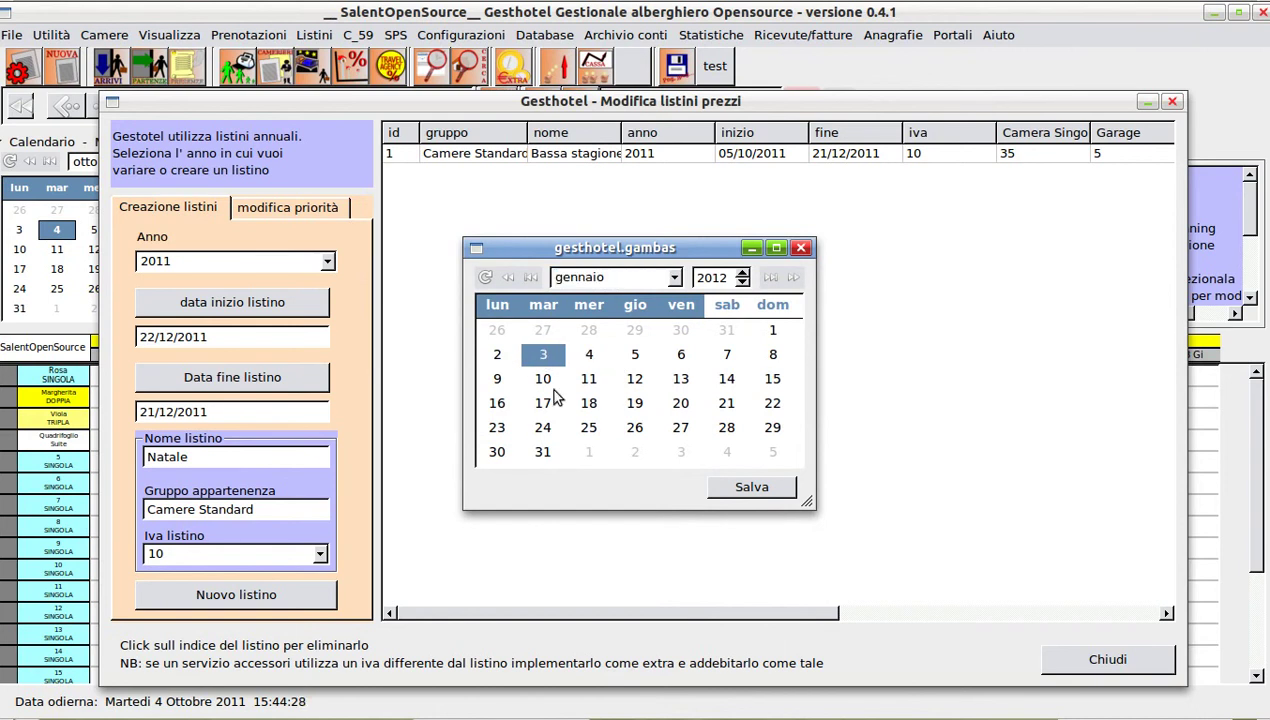
left_click(740, 487)
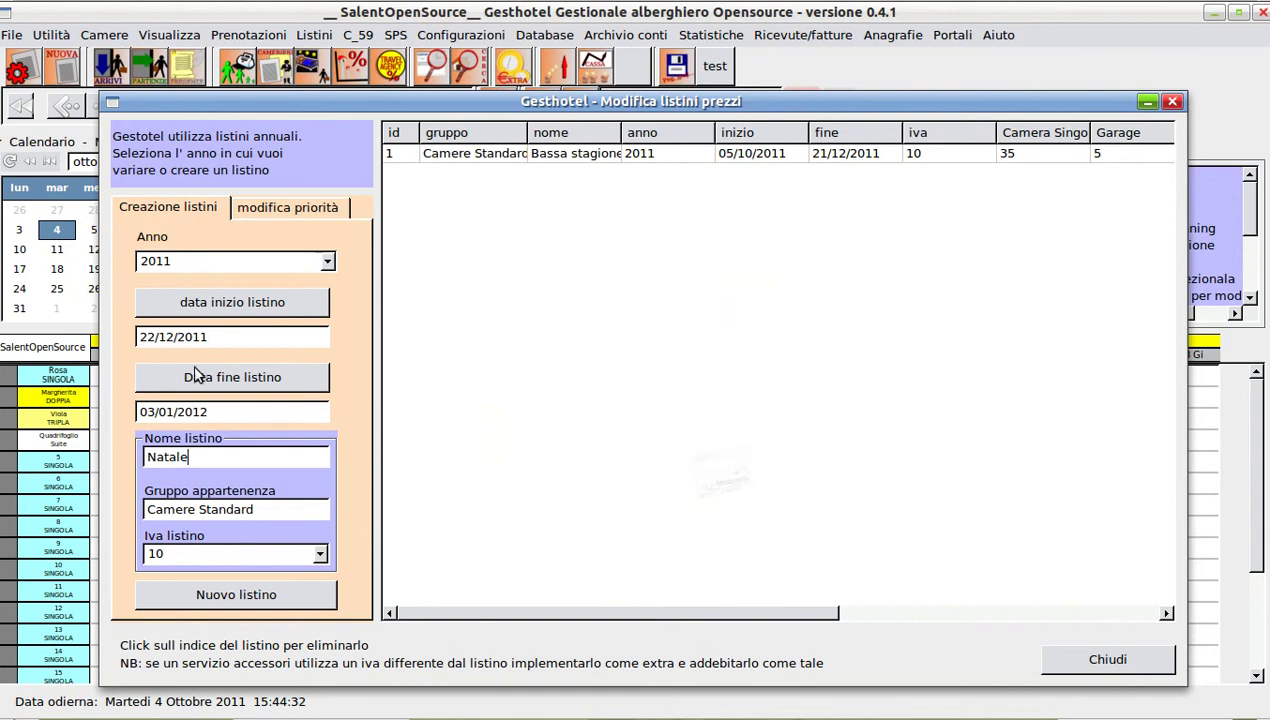
left_click(222, 598)
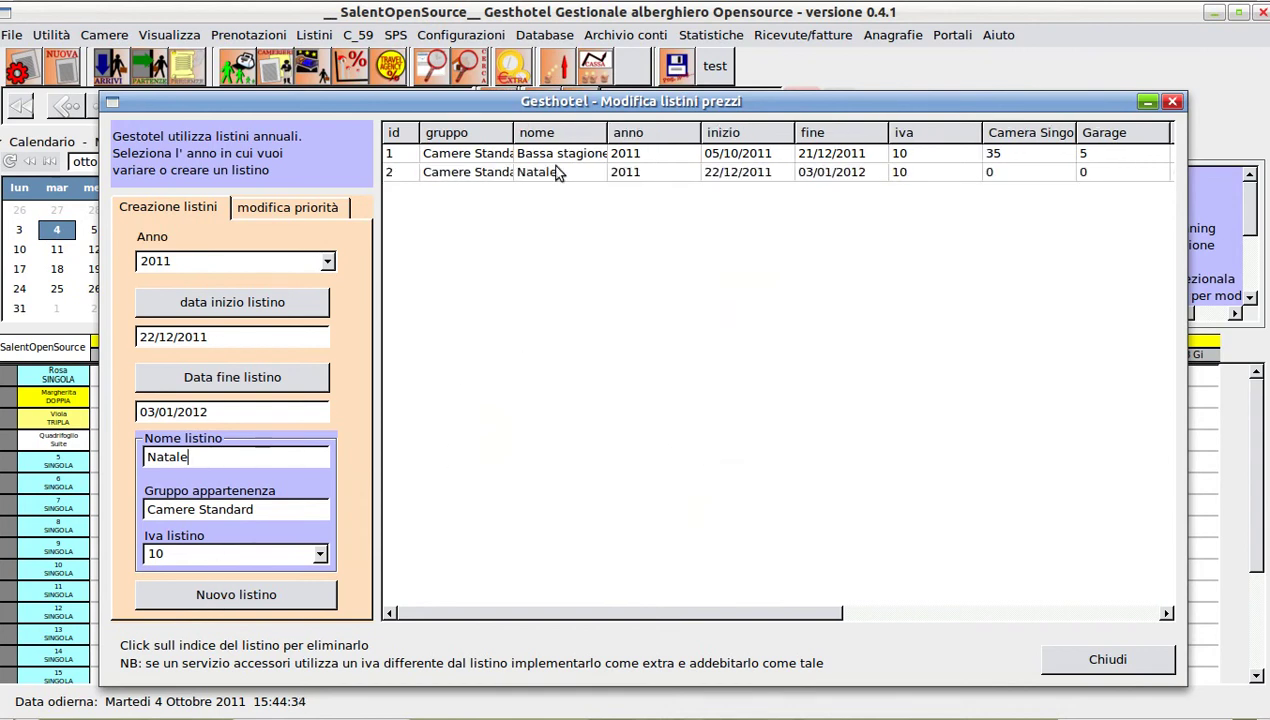
Step: Widen the gruppo column so the group name fits, and set the Camera Singola price in the Natale row to 40
left_click_drag(512, 142, 537, 142)
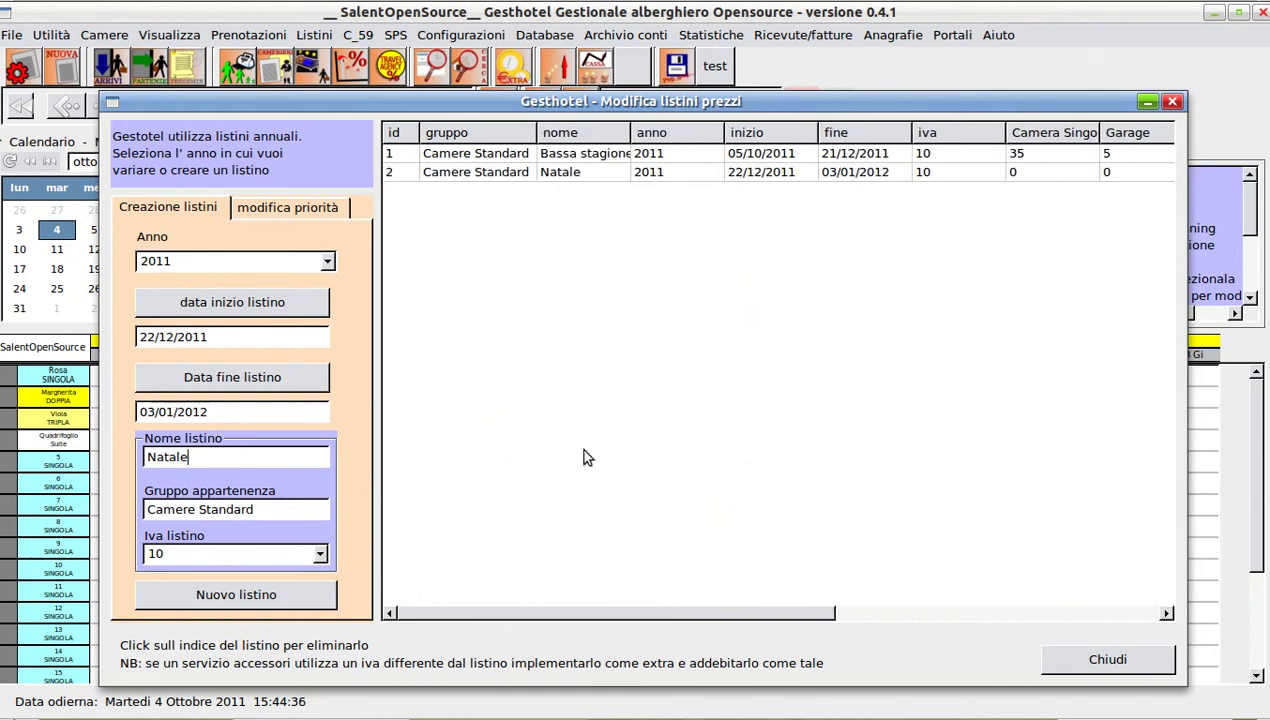
left_click_drag(551, 613, 581, 603)
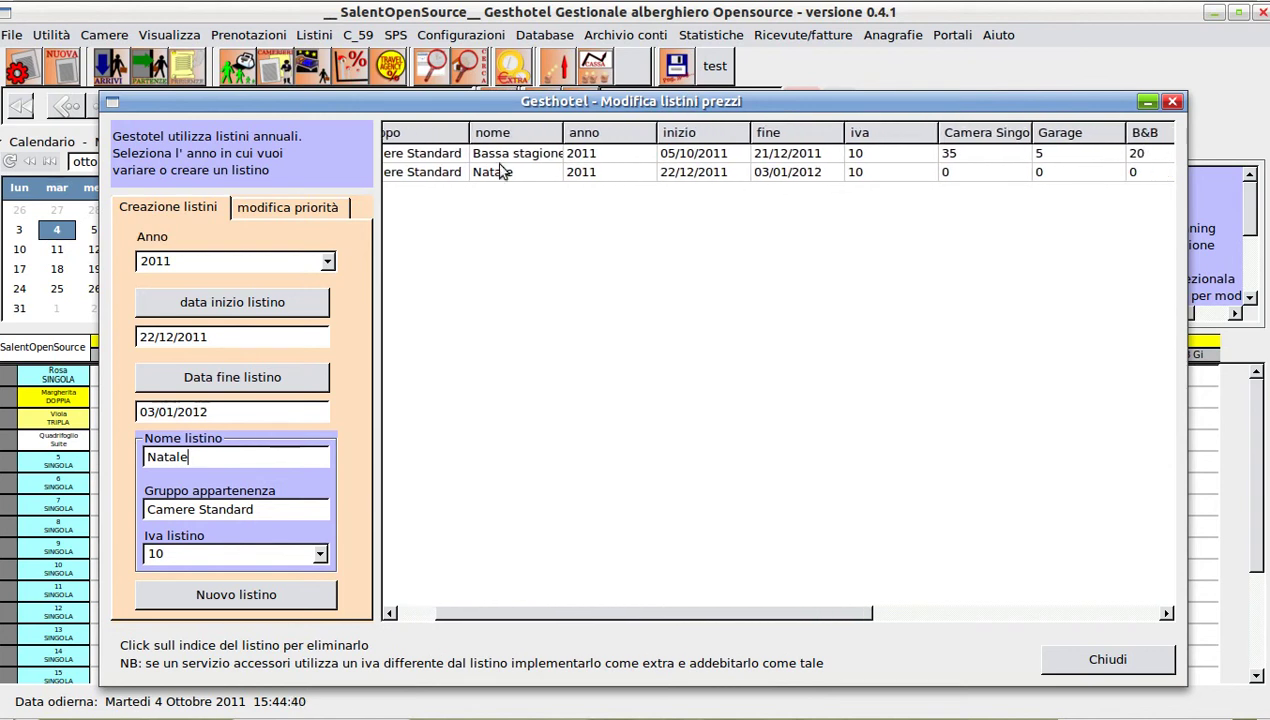
left_click_drag(687, 621, 813, 618)
left_click(723, 174)
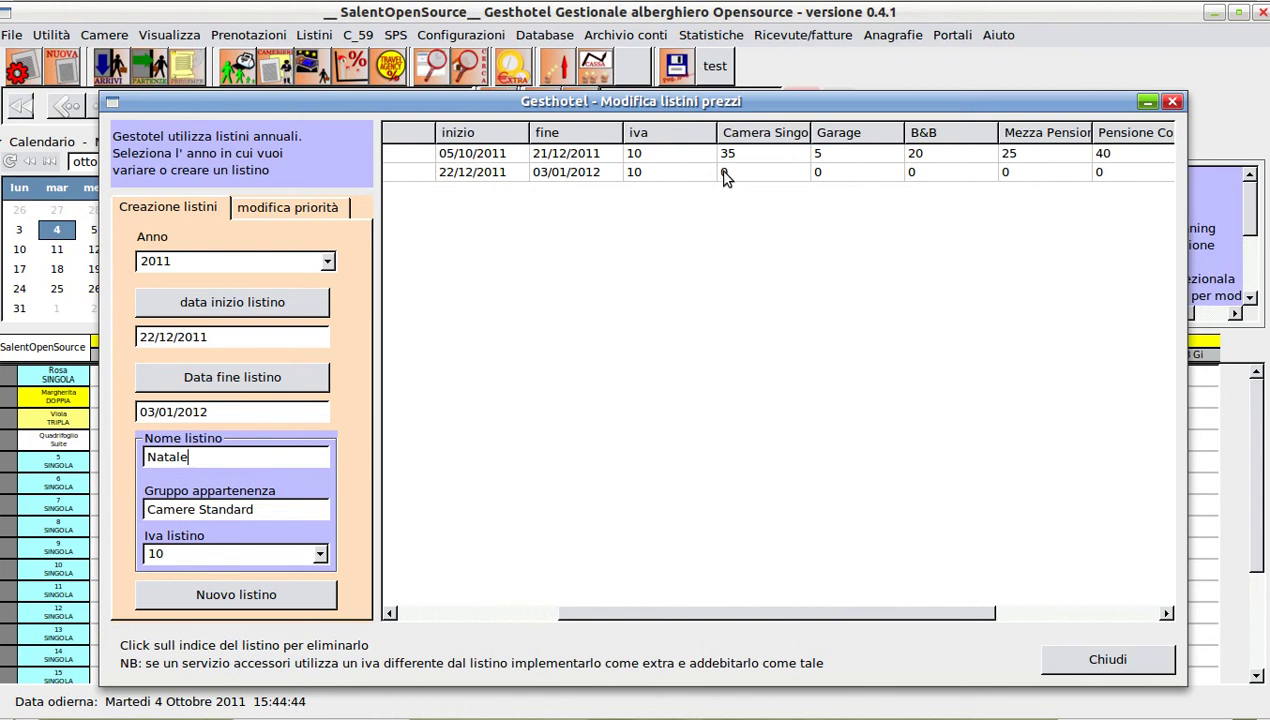
left_click(530, 368)
key("BackSpace")
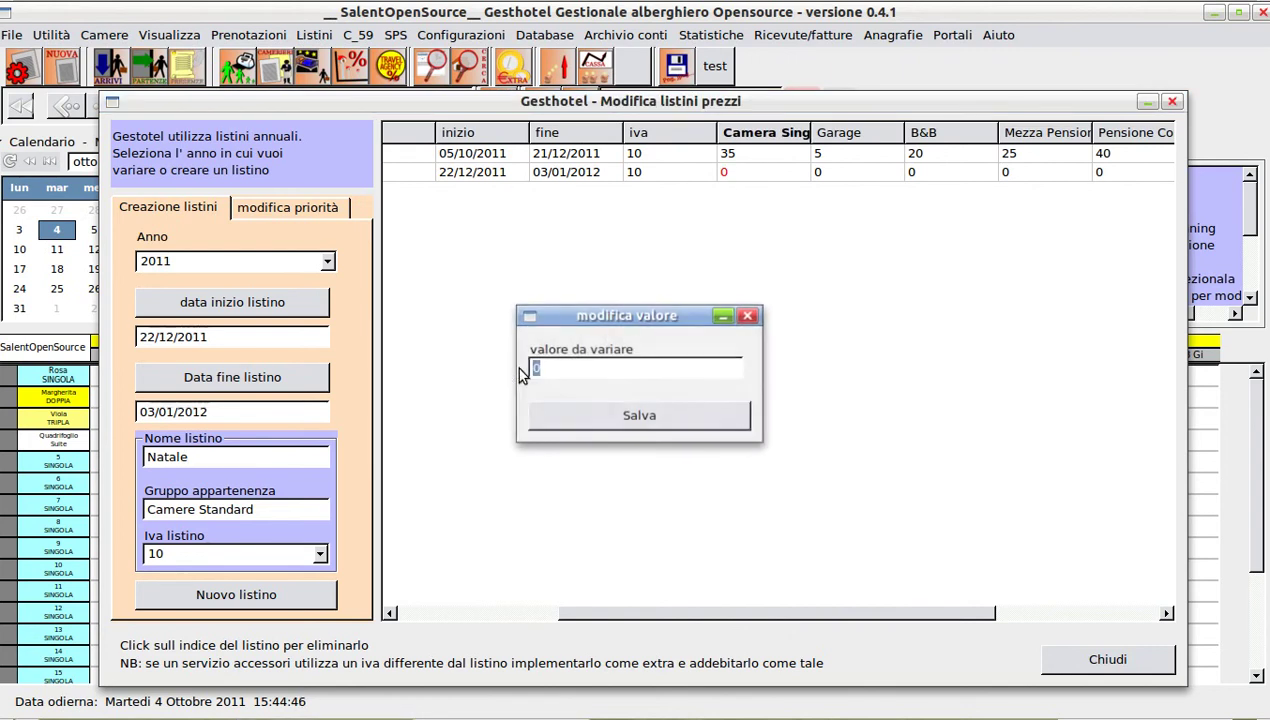
type("40")
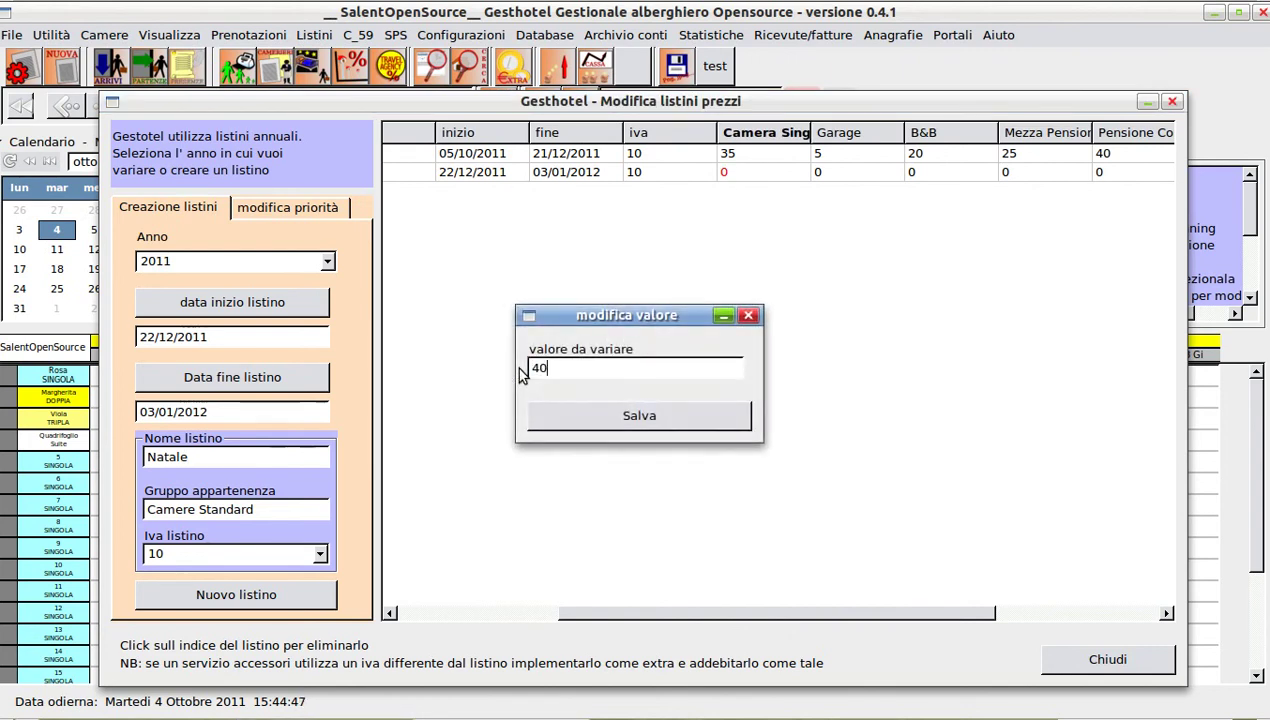
left_click(663, 416)
Step: Set the Garage price to 7 and the B&B price to 25 in the Natale row
left_click(795, 174)
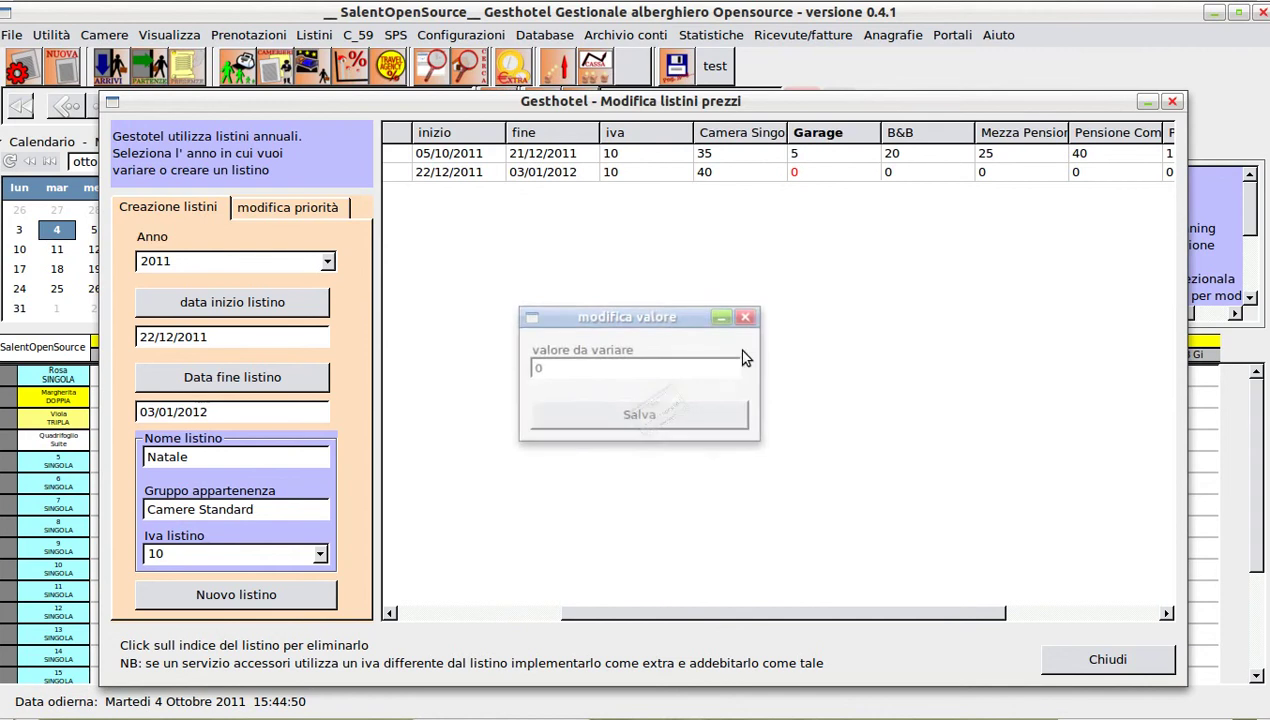
key("BackSpace")
type("7")
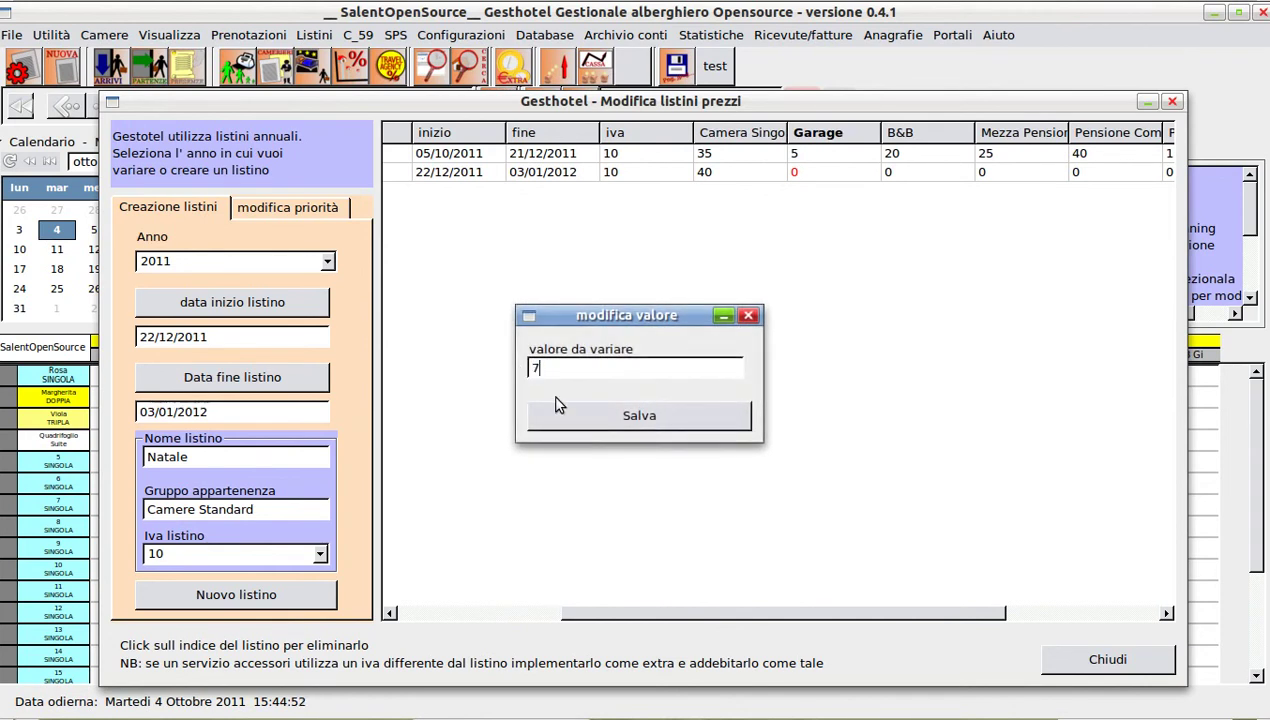
left_click(590, 420)
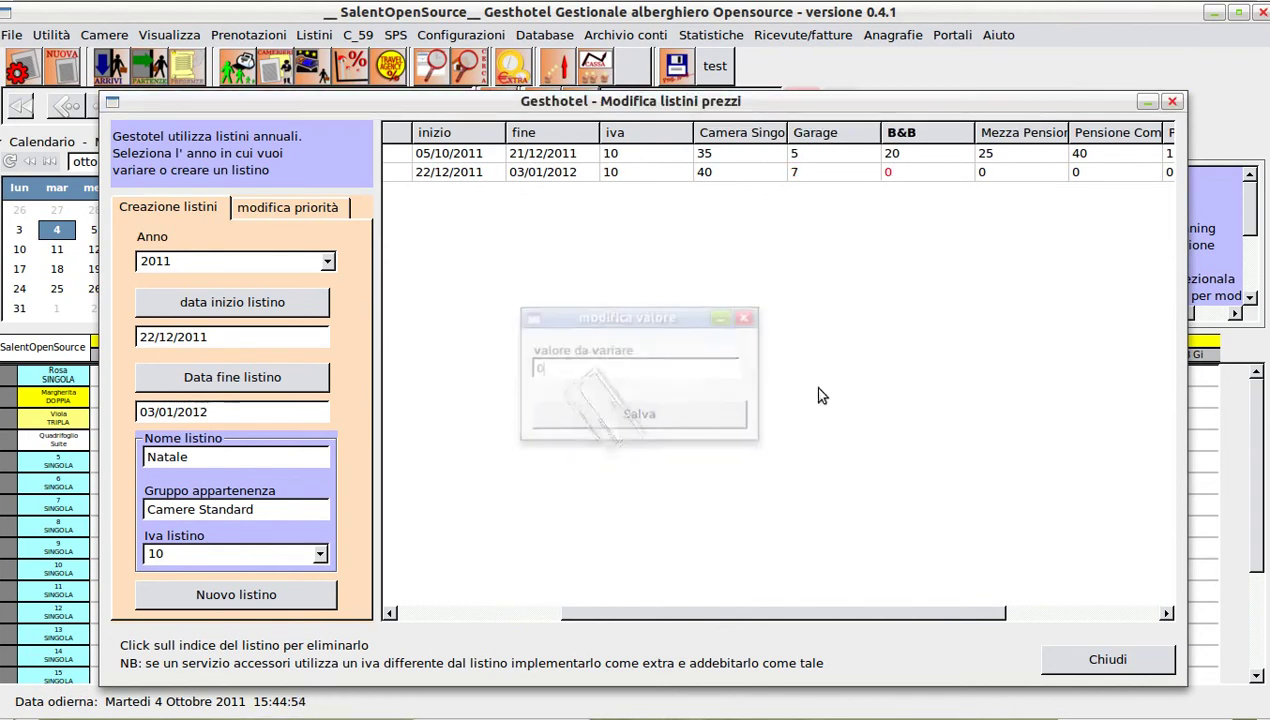
key("BackSpace")
type("25")
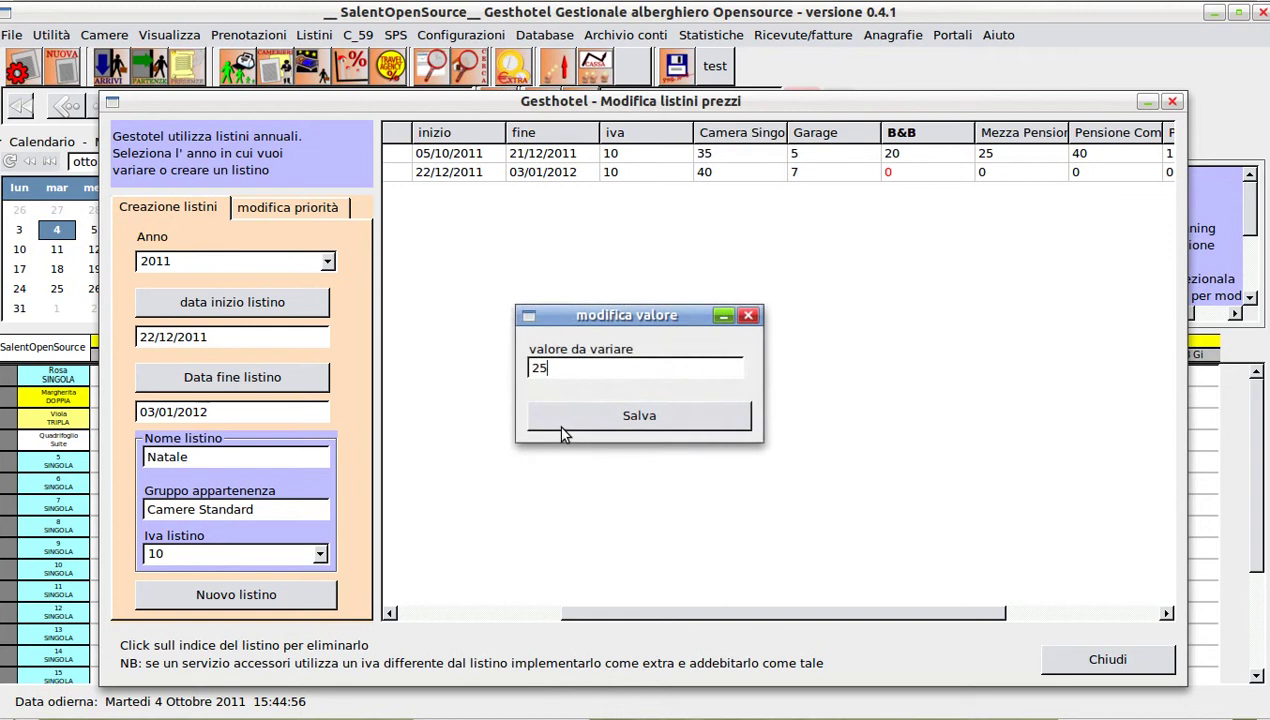
left_click(563, 433)
Step: Set the Mezza Pensione price to 30 and the Pensione Completa price to 45 in the Natale row
left_click_drag(797, 614, 868, 616)
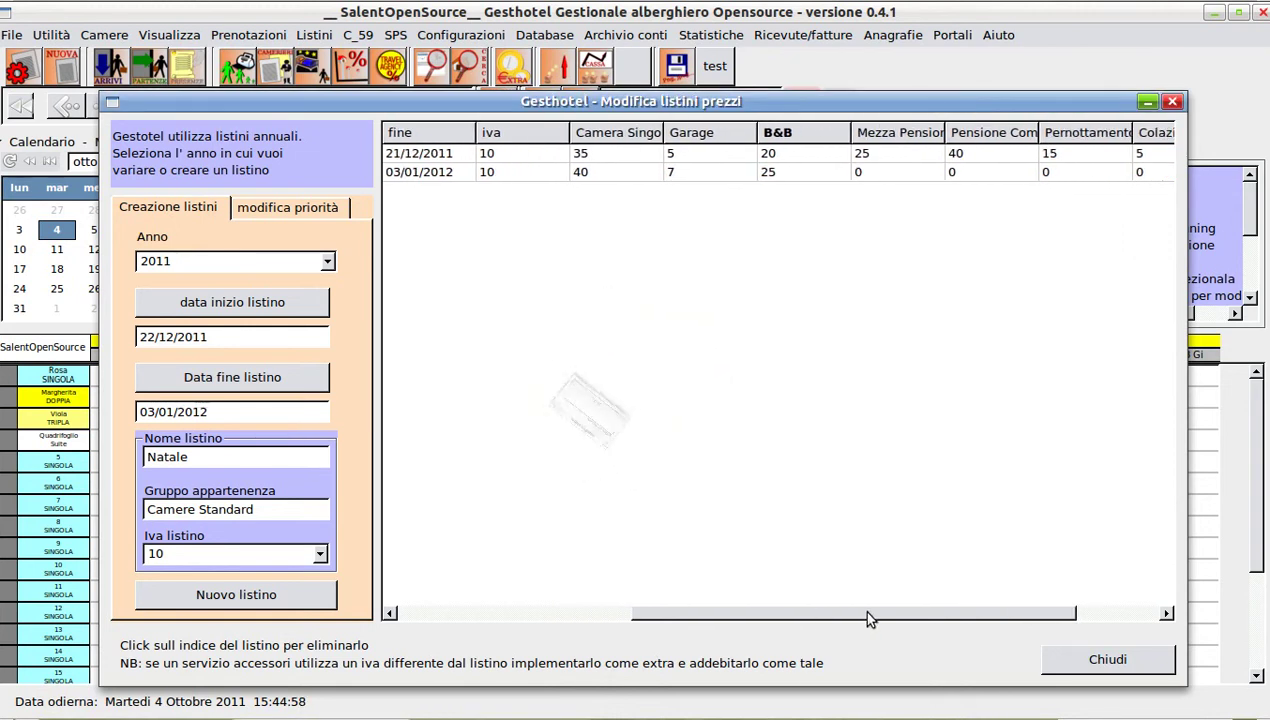
left_click(860, 174)
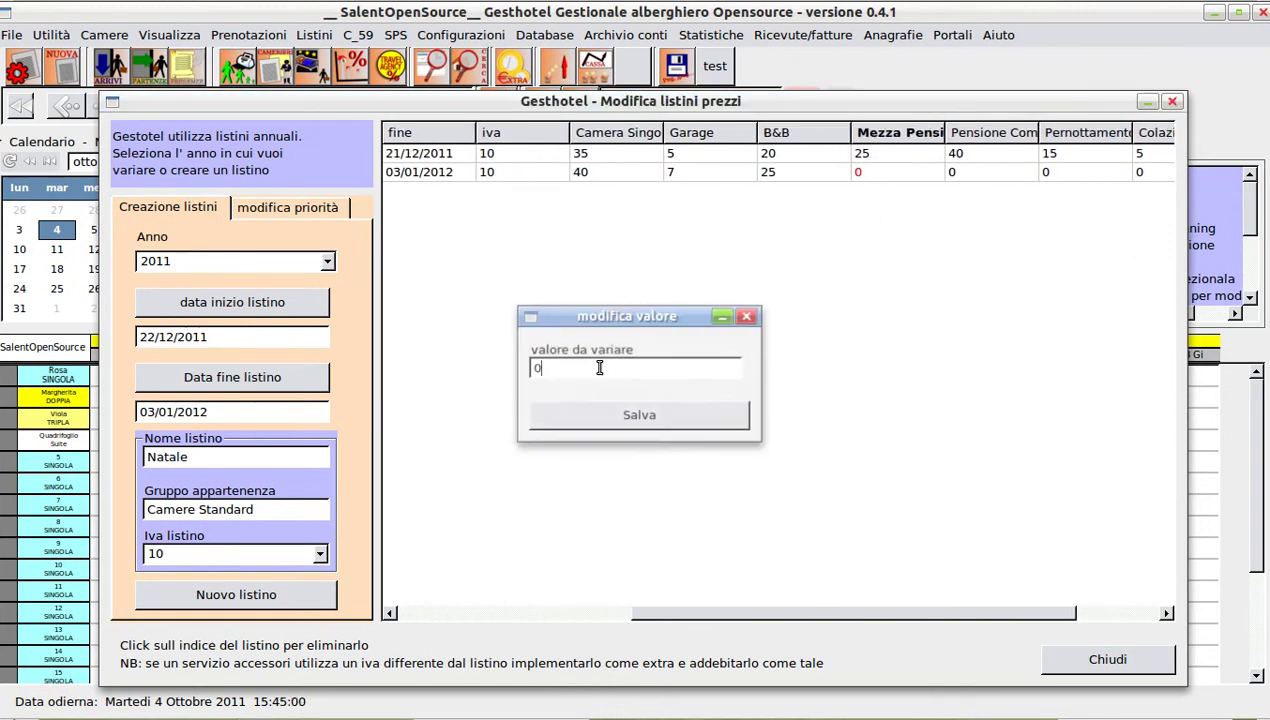
key("BackSpace")
type("30")
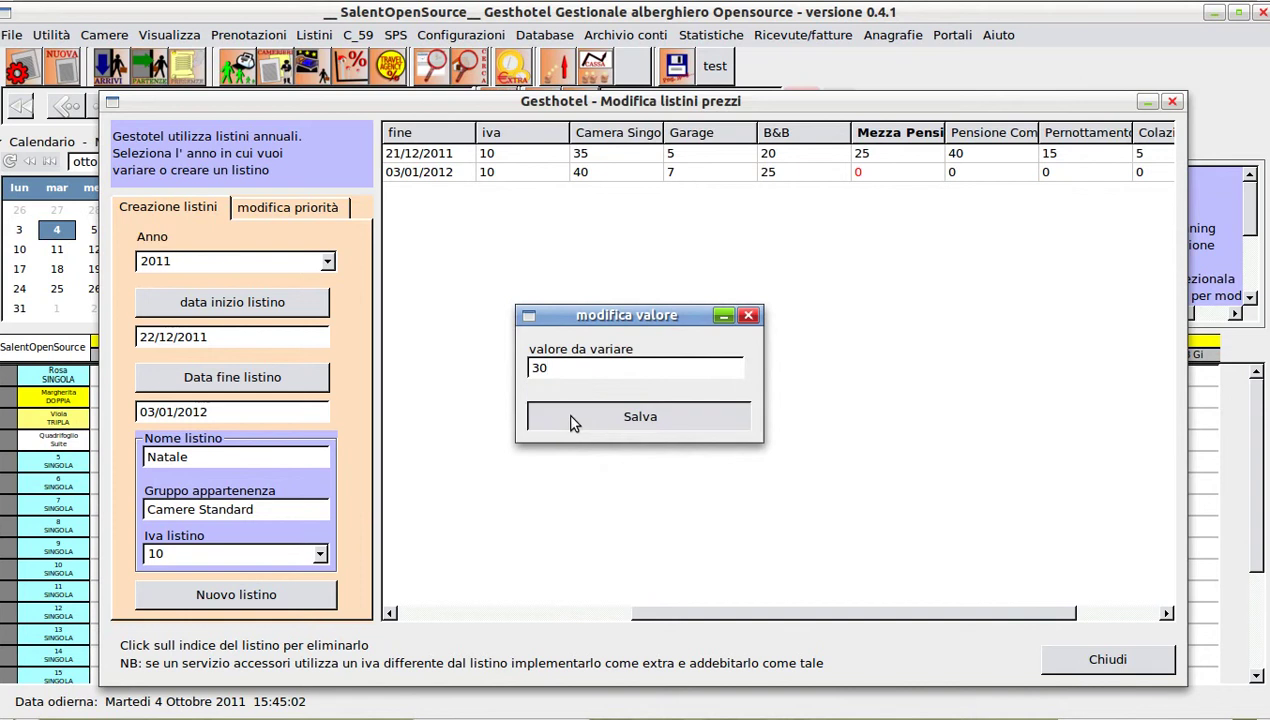
left_click(573, 424)
left_click(952, 173)
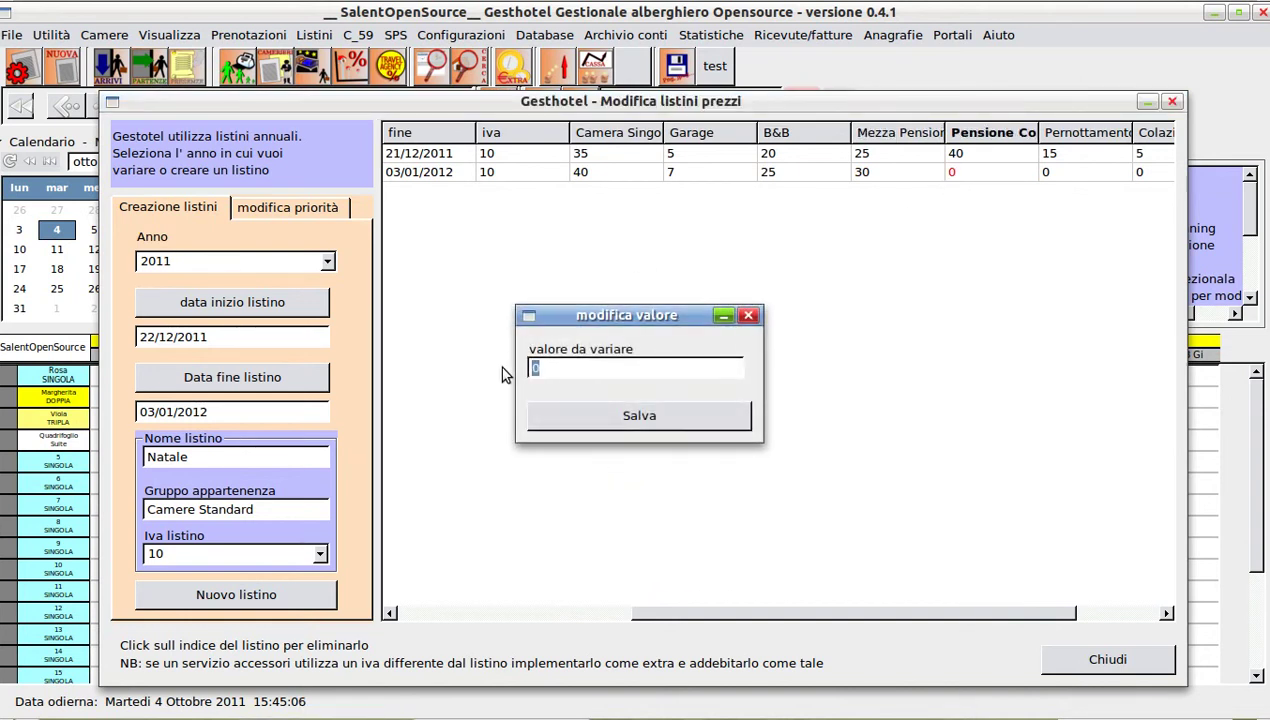
type("45")
left_click(680, 418)
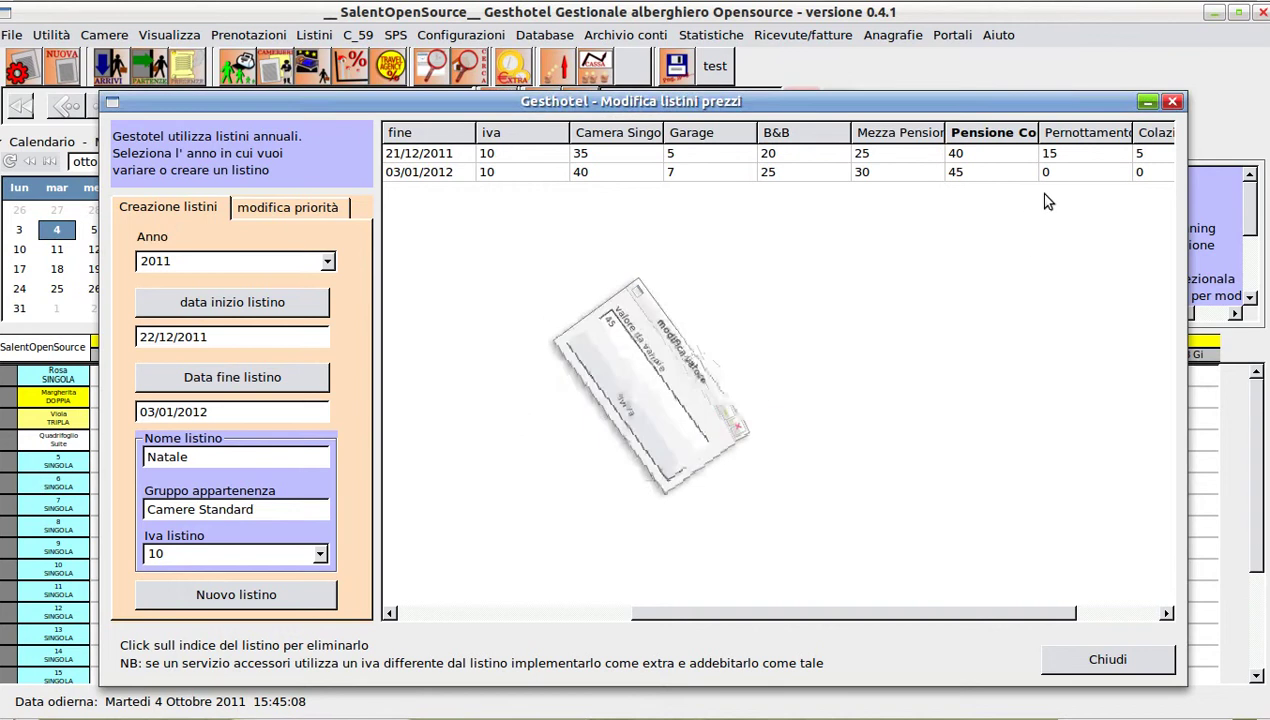
Step: Set the Pernottamento price to 20 and the Colazione Letto price to 7 in the Natale row
type("20")
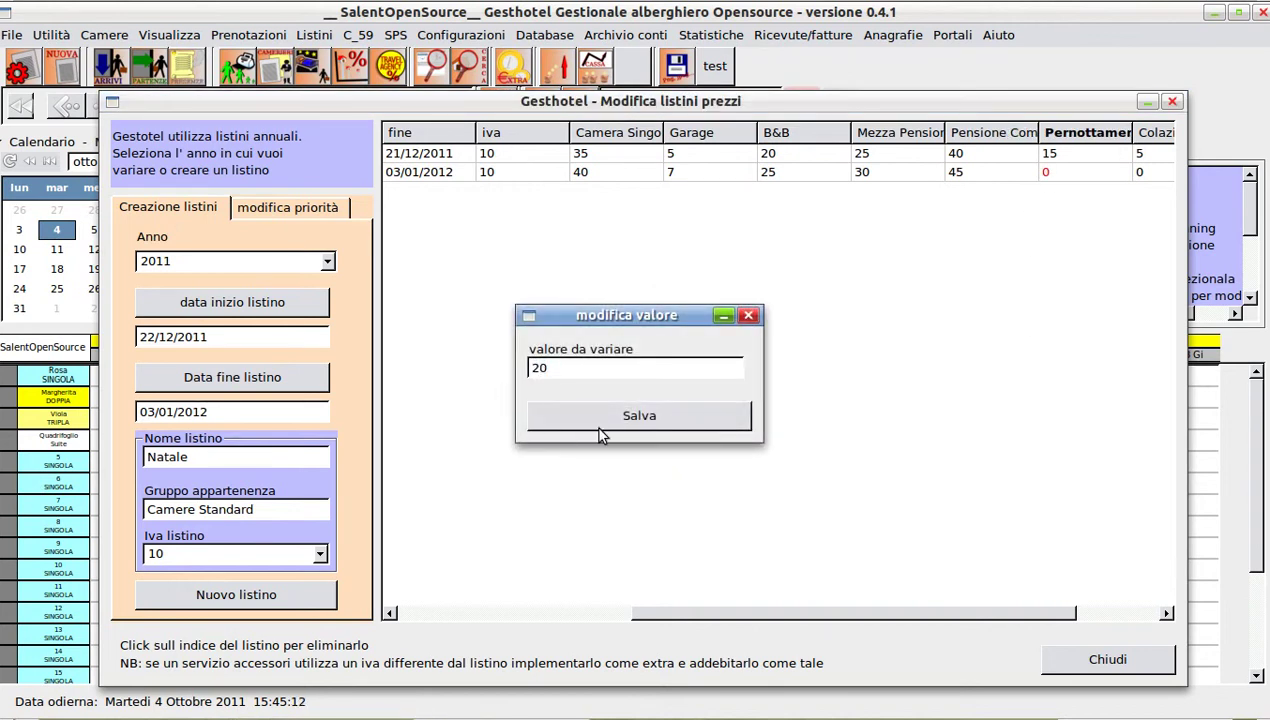
left_click(599, 430)
left_click_drag(800, 607, 1035, 347)
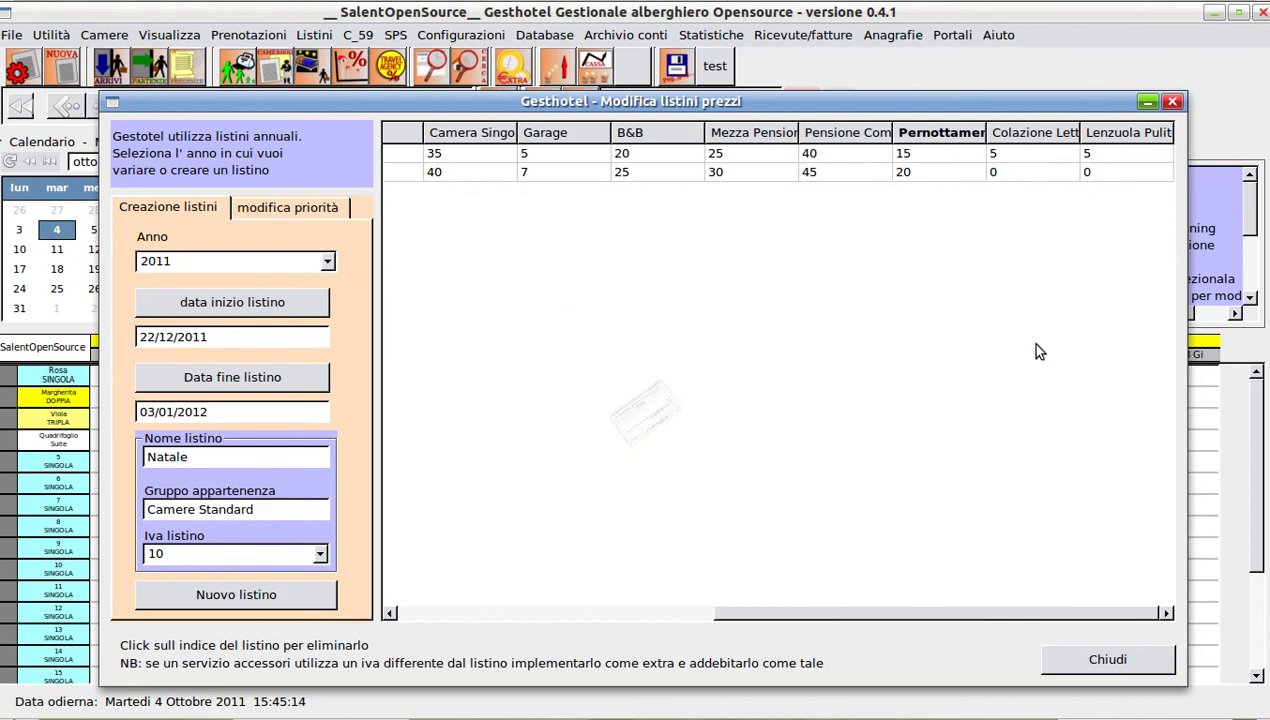
left_click(993, 172)
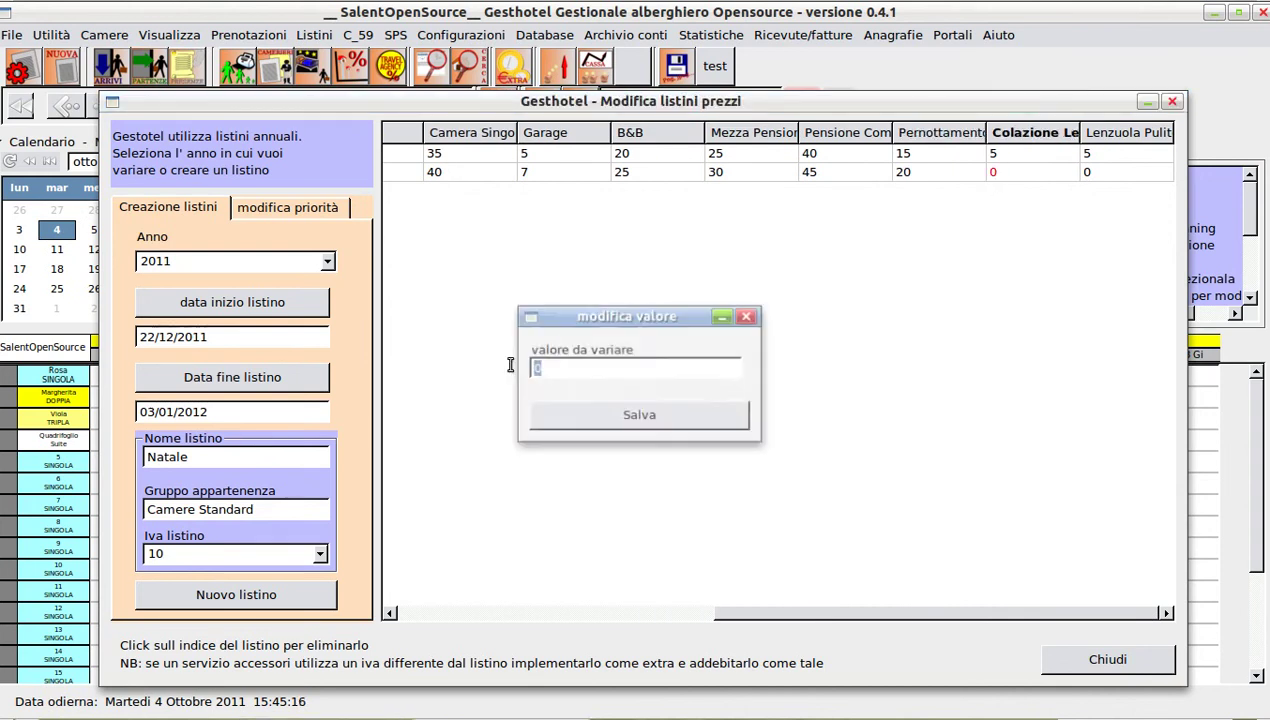
type("7")
left_click(606, 418)
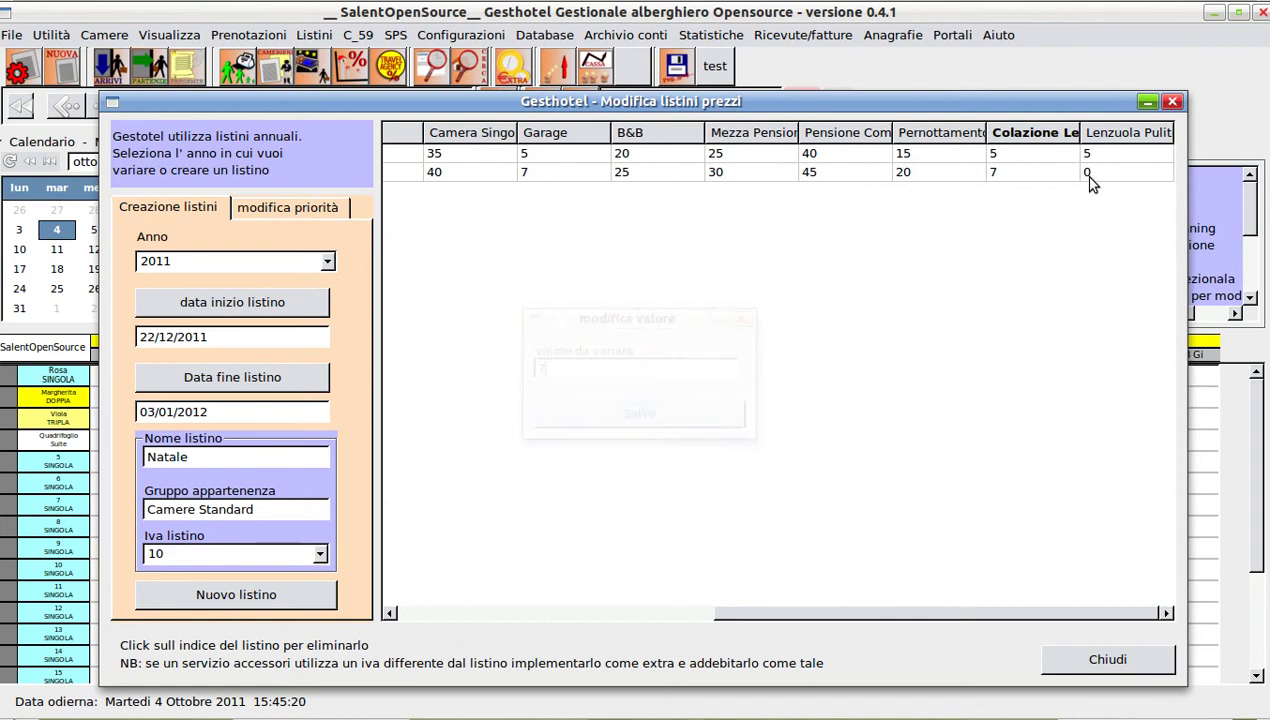
Step: Set the Lenzuola Pulite price in the Natale row to 7
left_click(1089, 174)
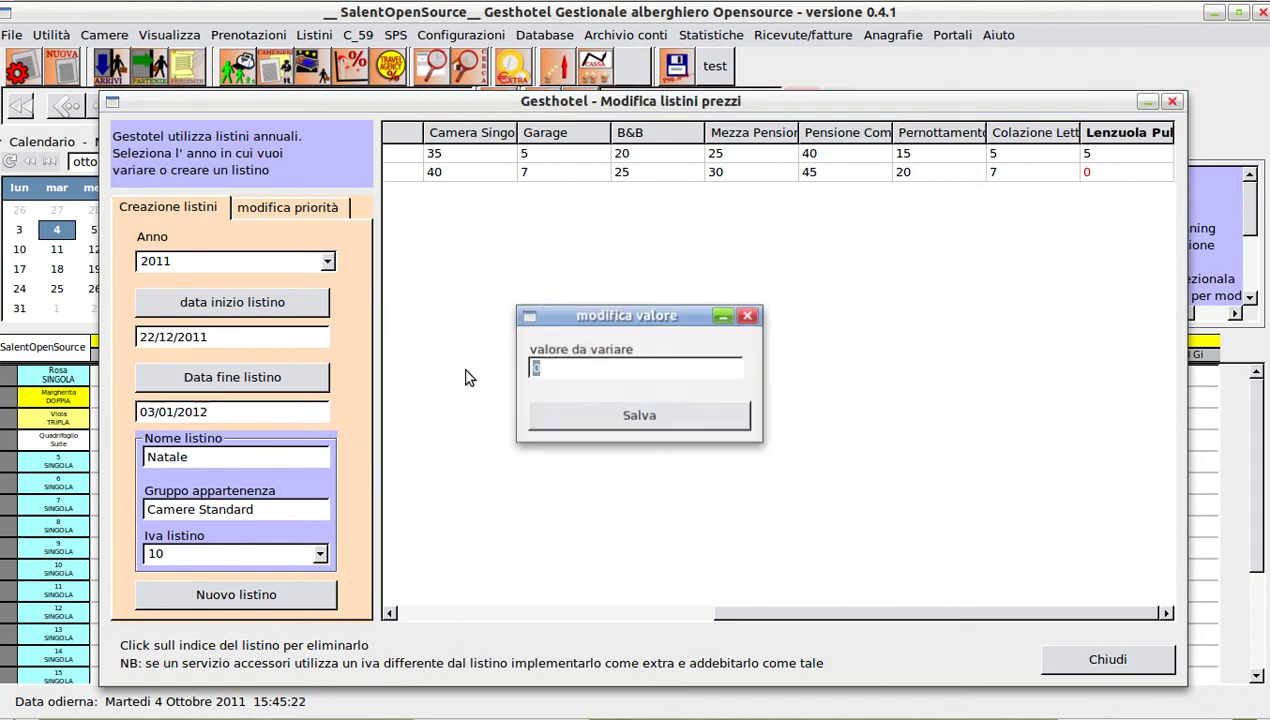
type("7")
left_click(652, 416)
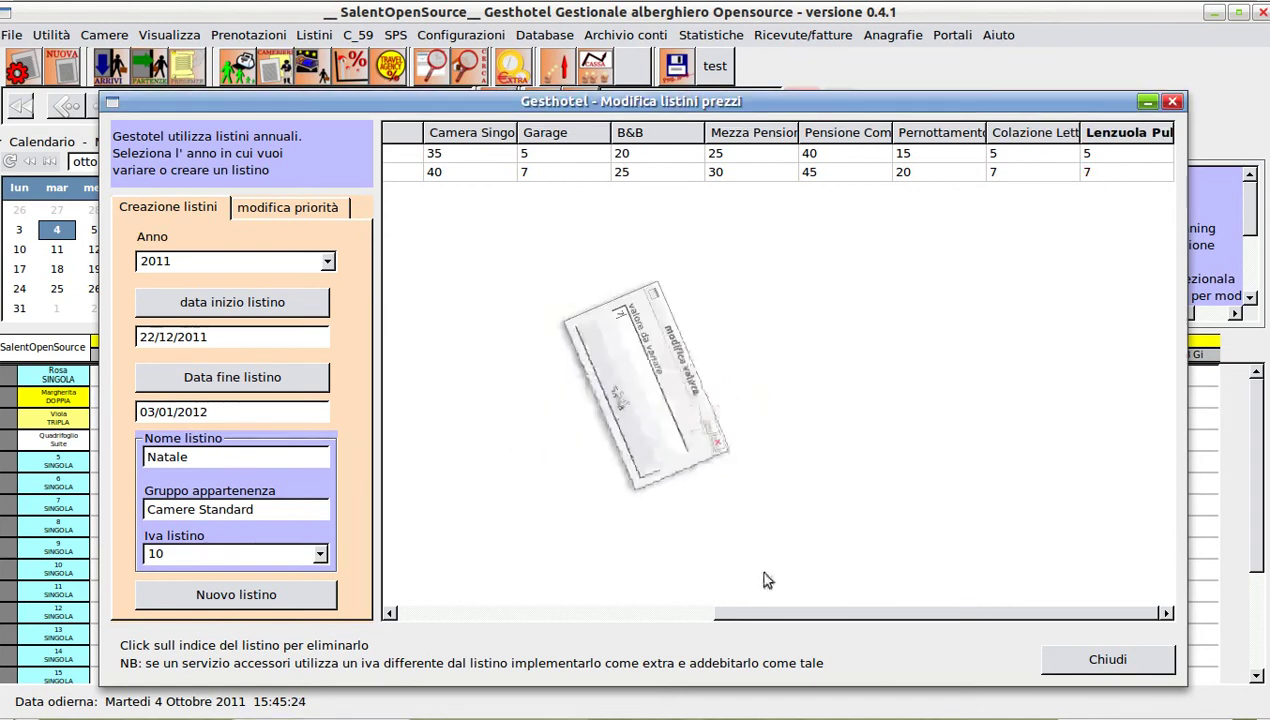
Step: Widen the gruppo column to fit the group name, and replace the list name in the setup form with Media Stagione
left_click_drag(802, 612, 464, 625)
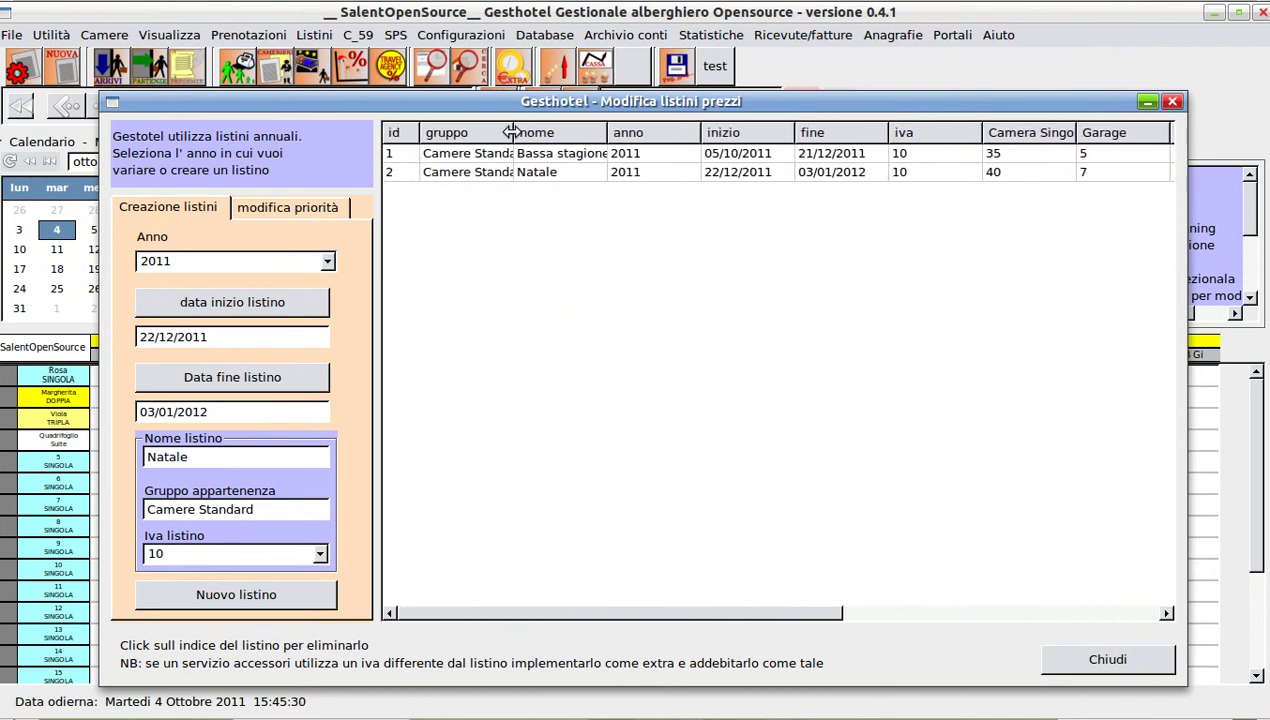
left_click_drag(512, 132, 527, 132)
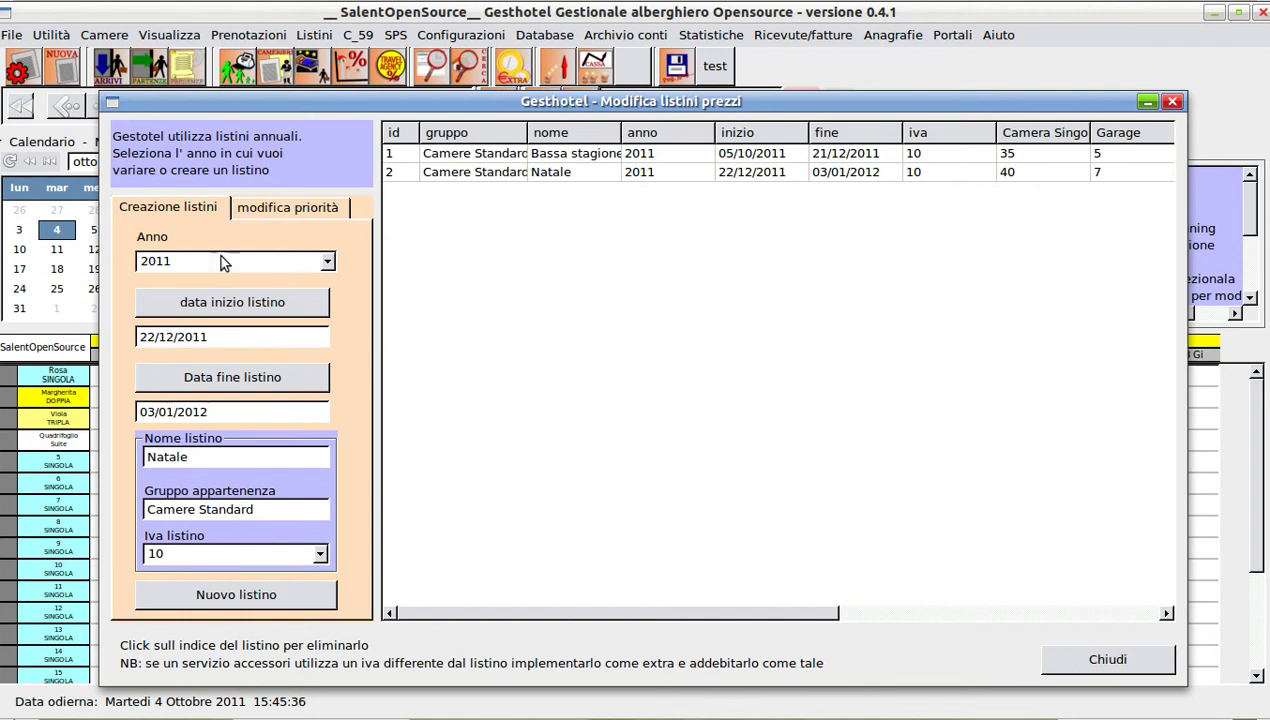
left_click_drag(211, 455, 140, 456)
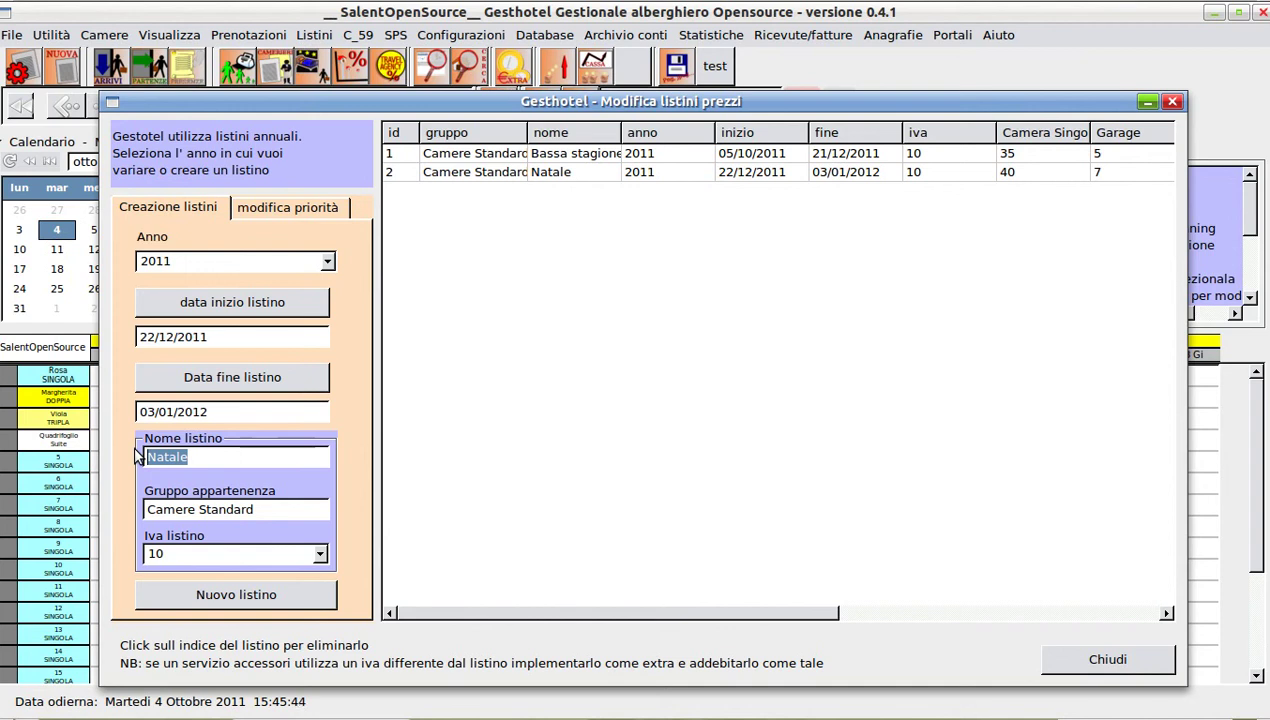
type("Media Stagion")
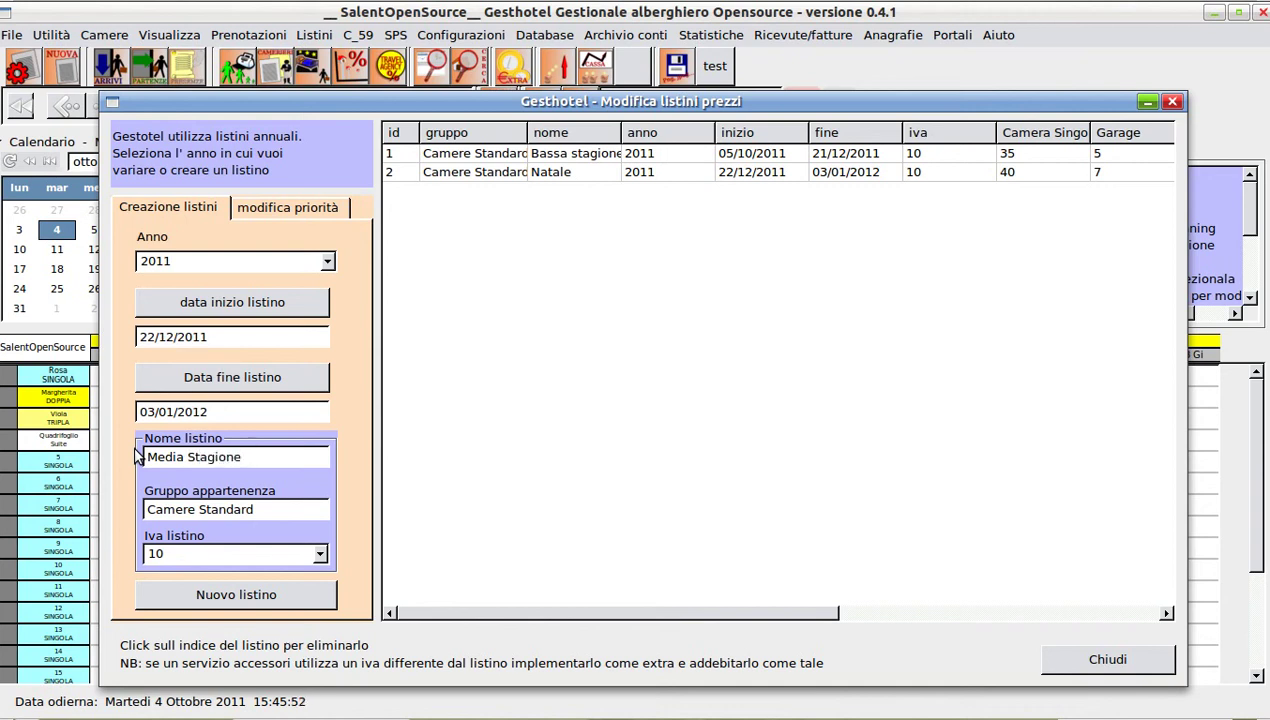
Step: Set the start date of the Media Stagione price list to 04/01/2012 with the calendar picker
left_click(232, 306)
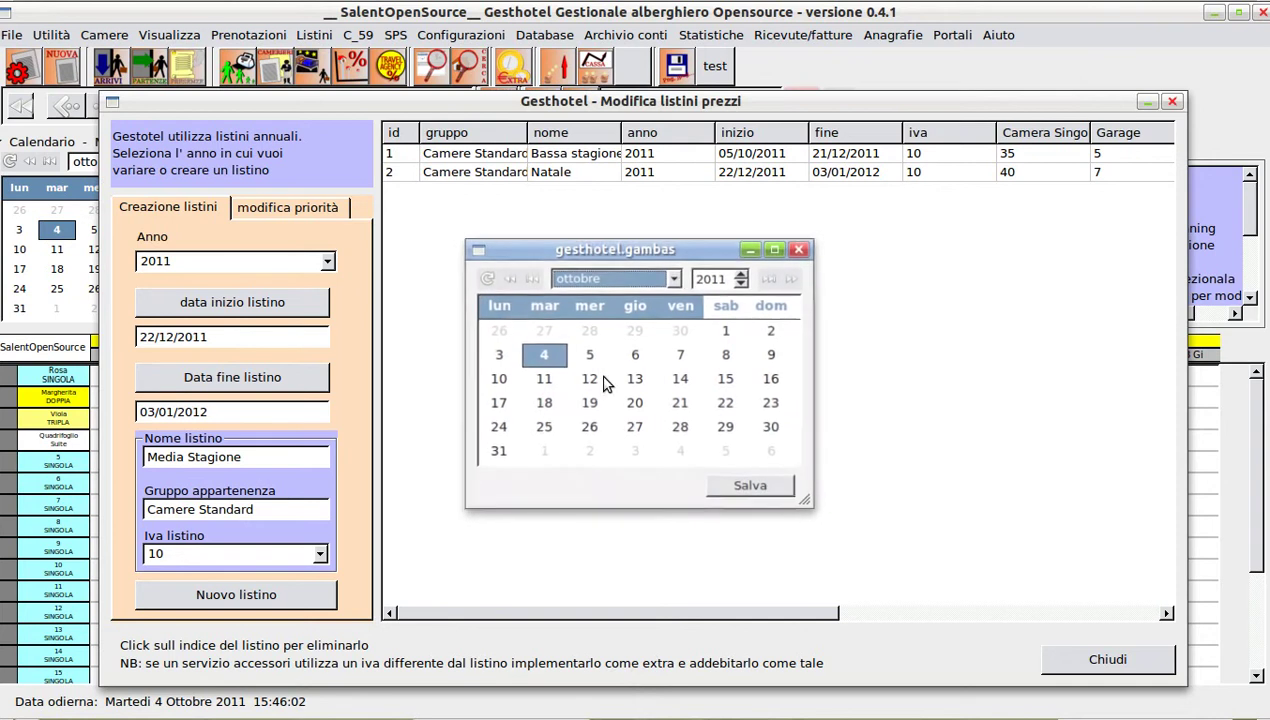
left_click(743, 273)
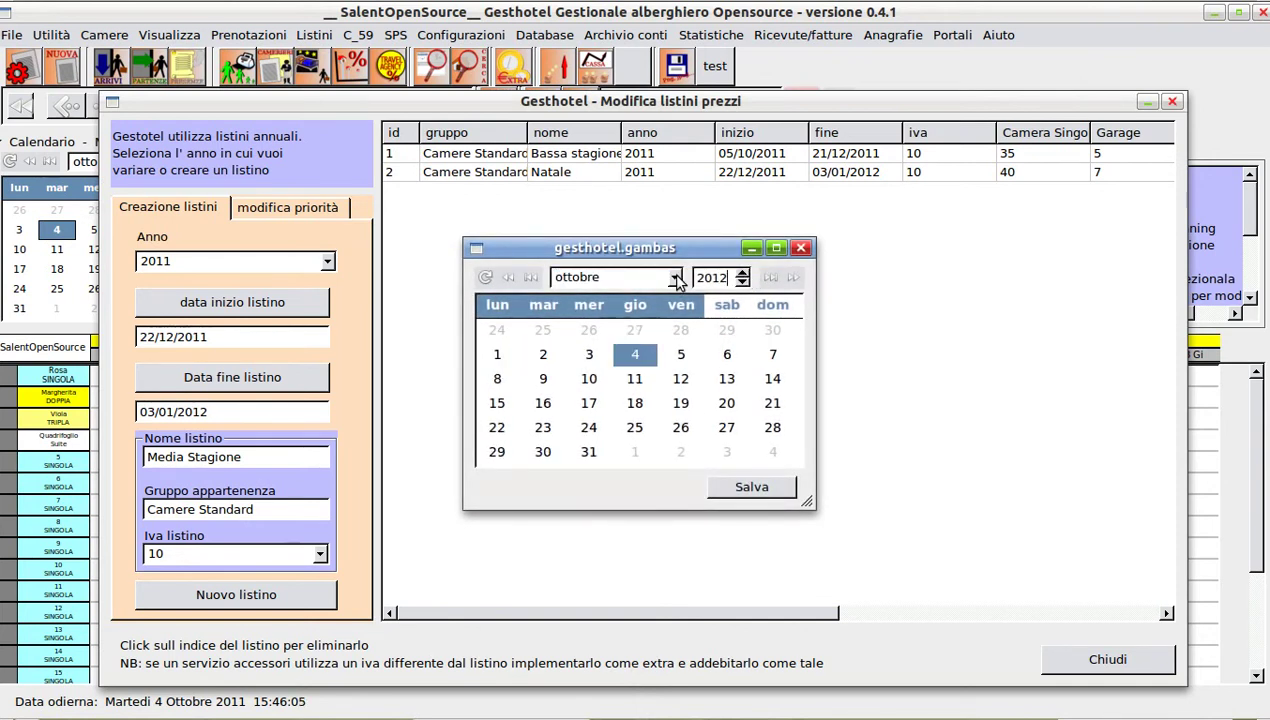
left_click(676, 279)
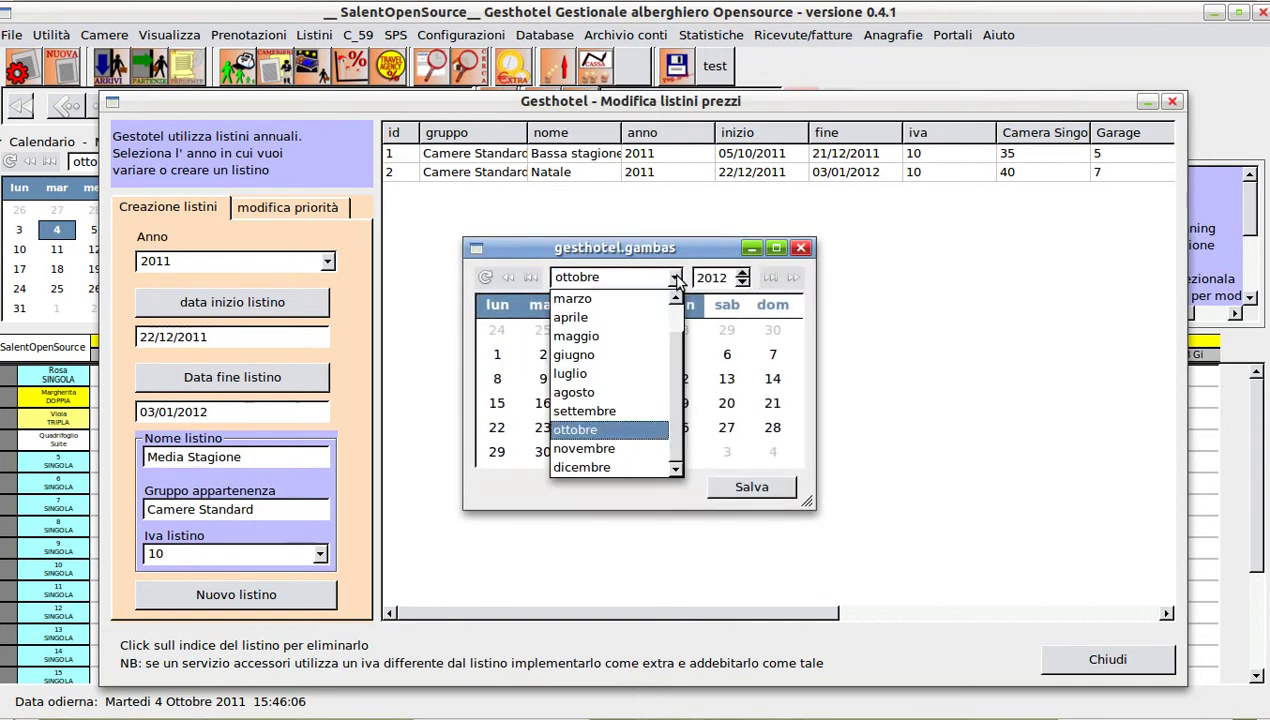
scroll(614, 306, "up", 2)
left_click(610, 298)
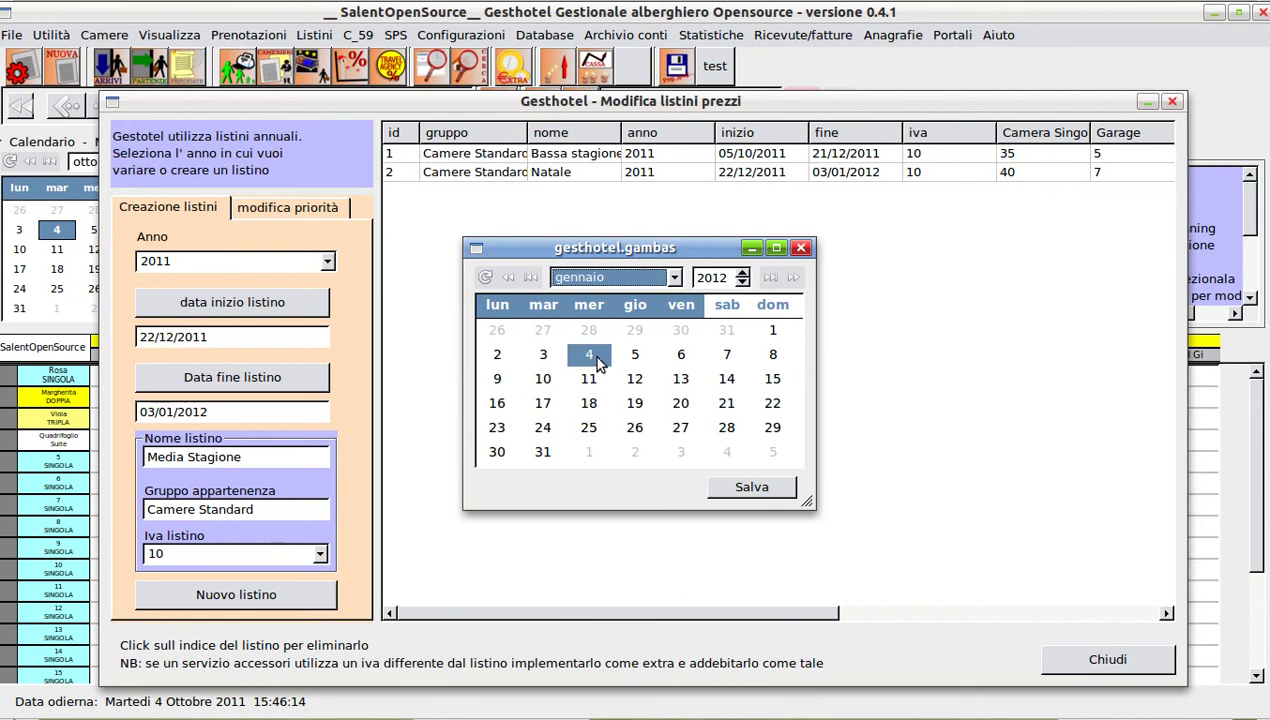
left_click(752, 488)
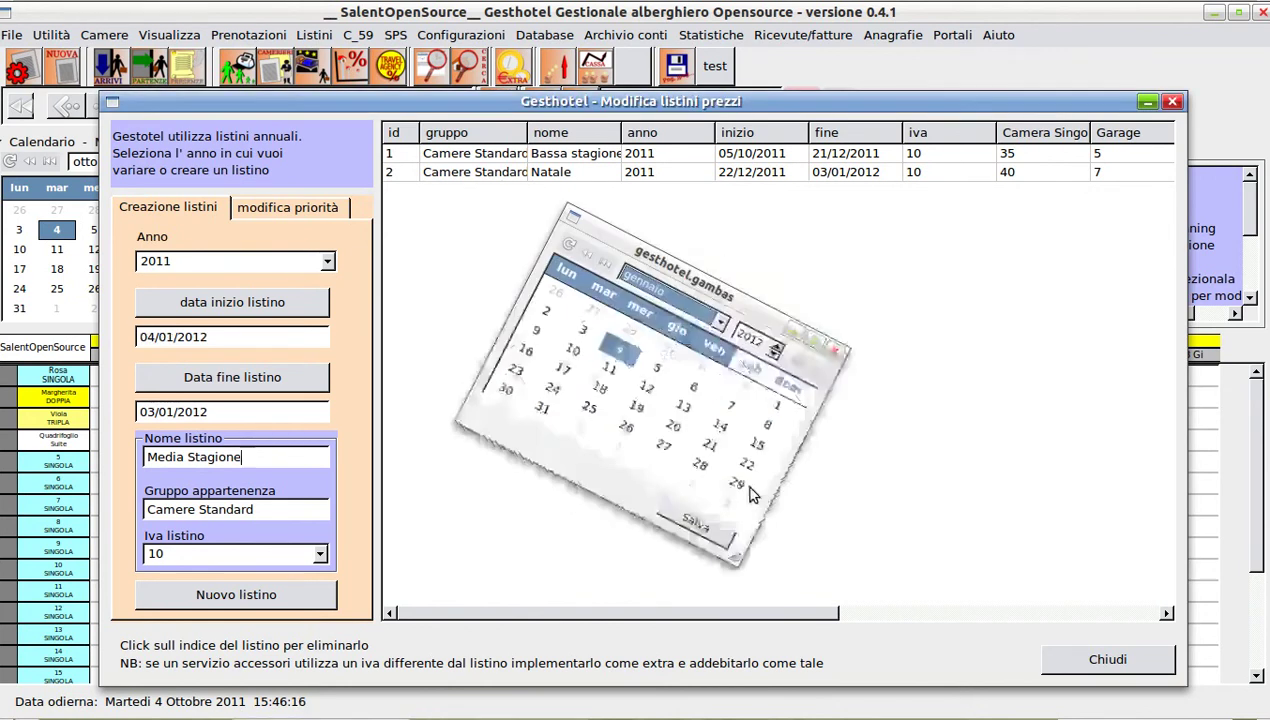
Step: Set the end date of the Media Stagione price list to 01/07/2011
left_click(268, 380)
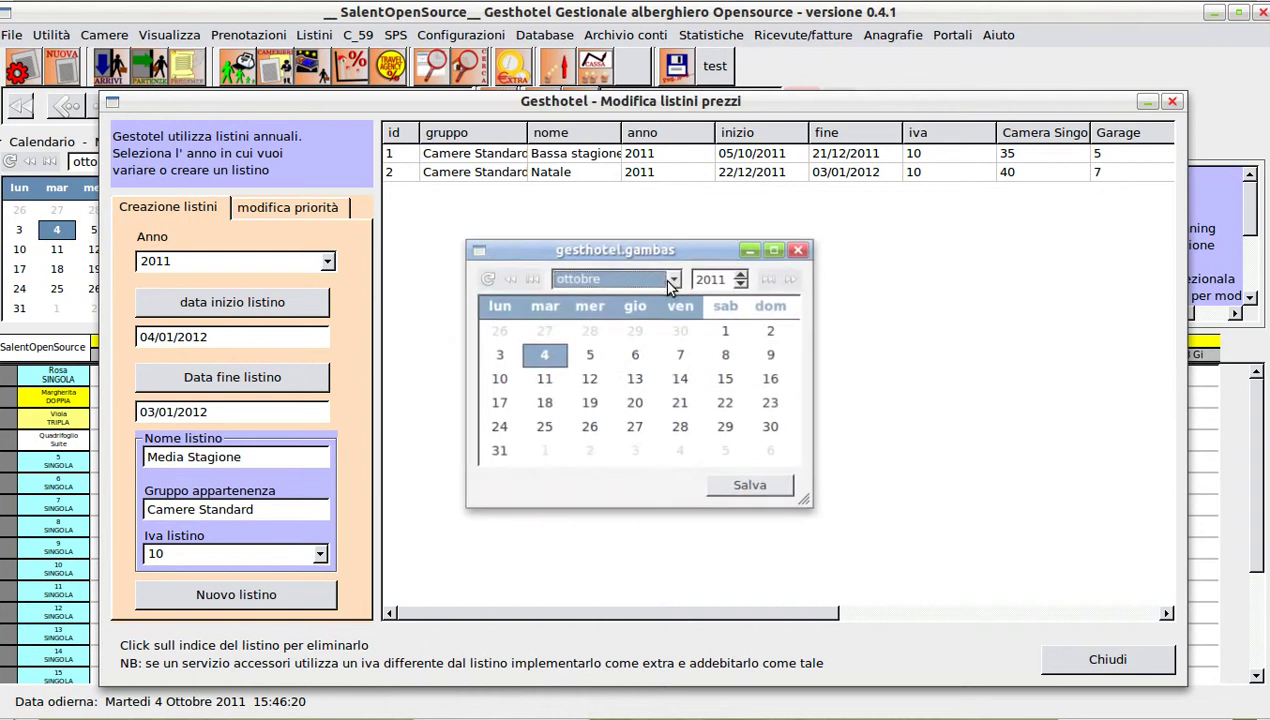
left_click(672, 280)
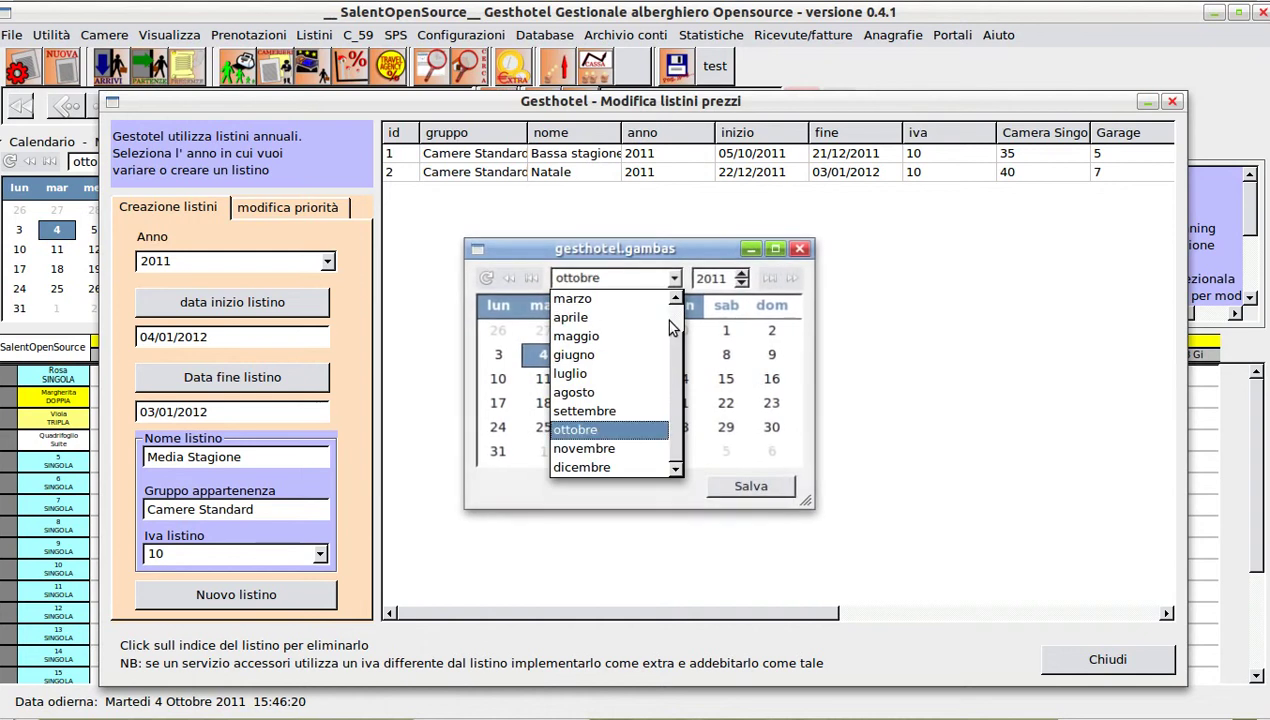
left_click(600, 373)
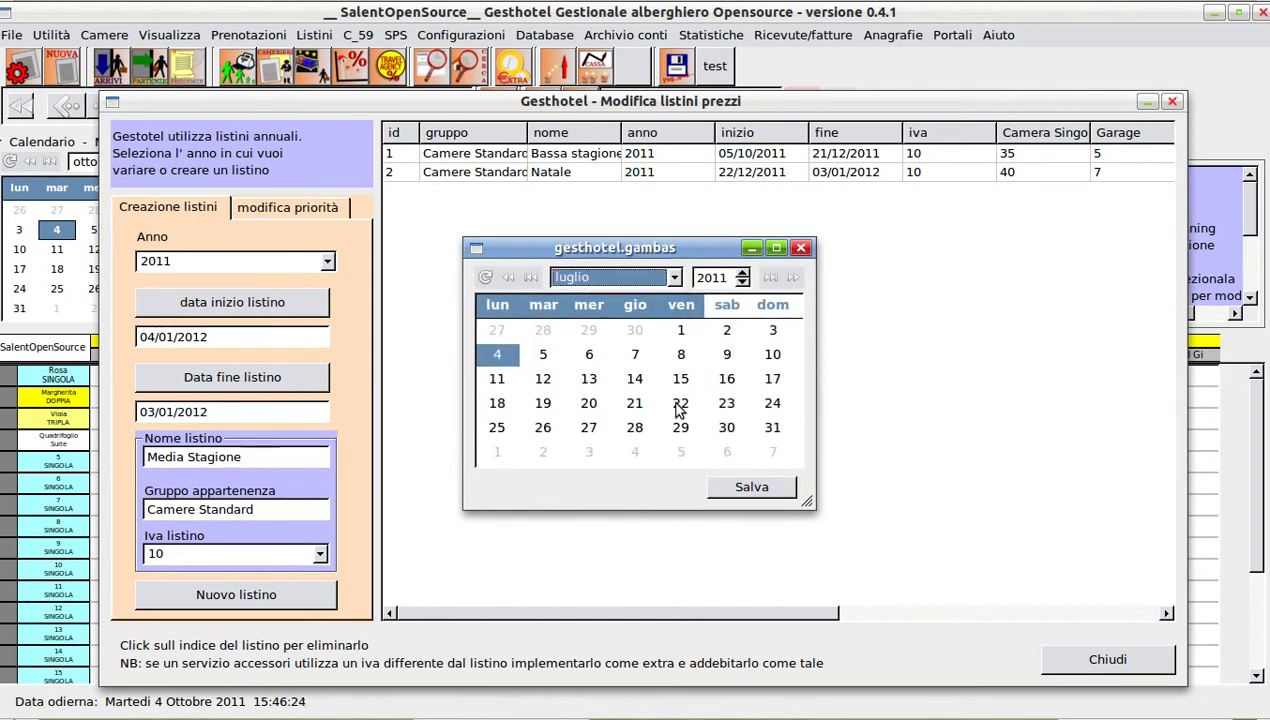
left_click(682, 333)
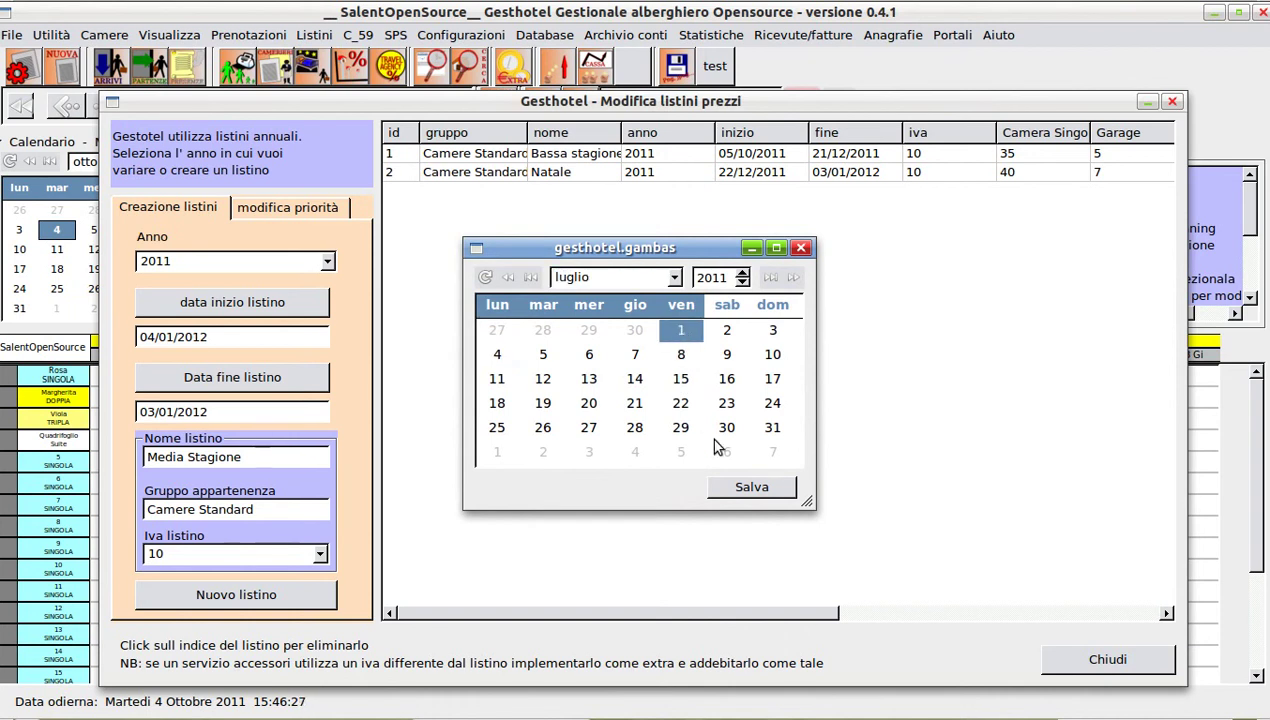
left_click(738, 489)
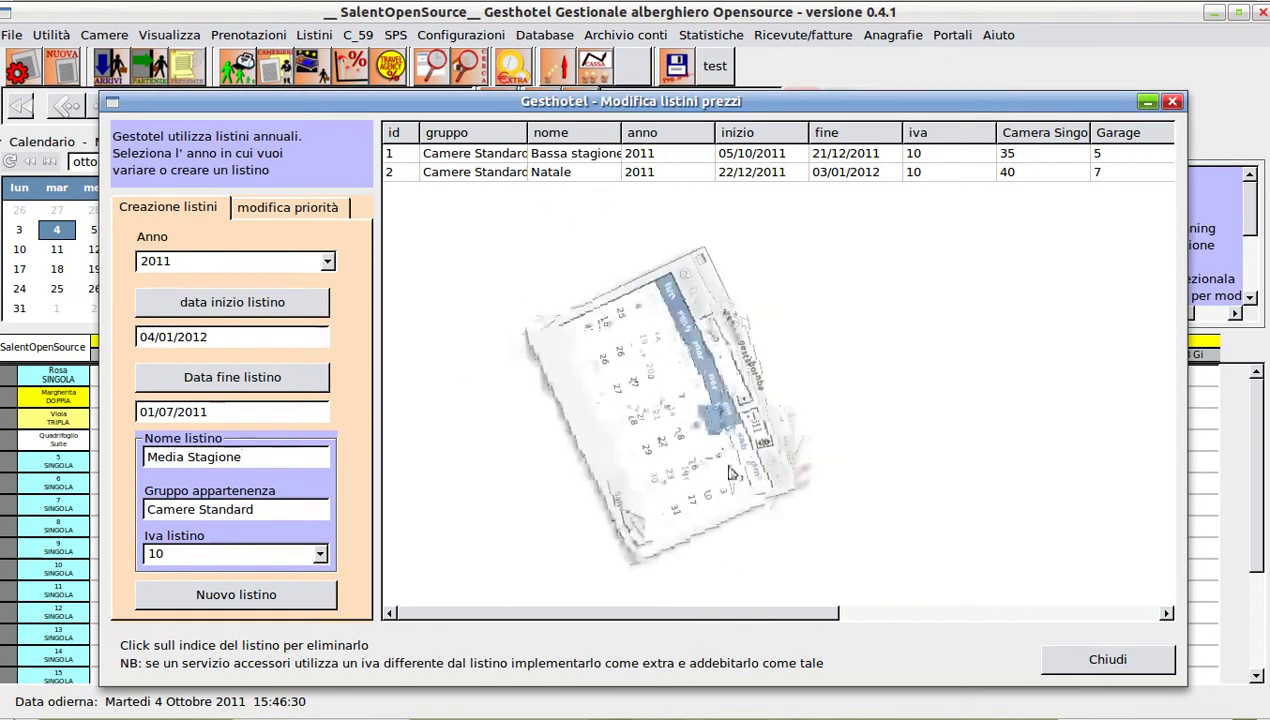
left_click(260, 462)
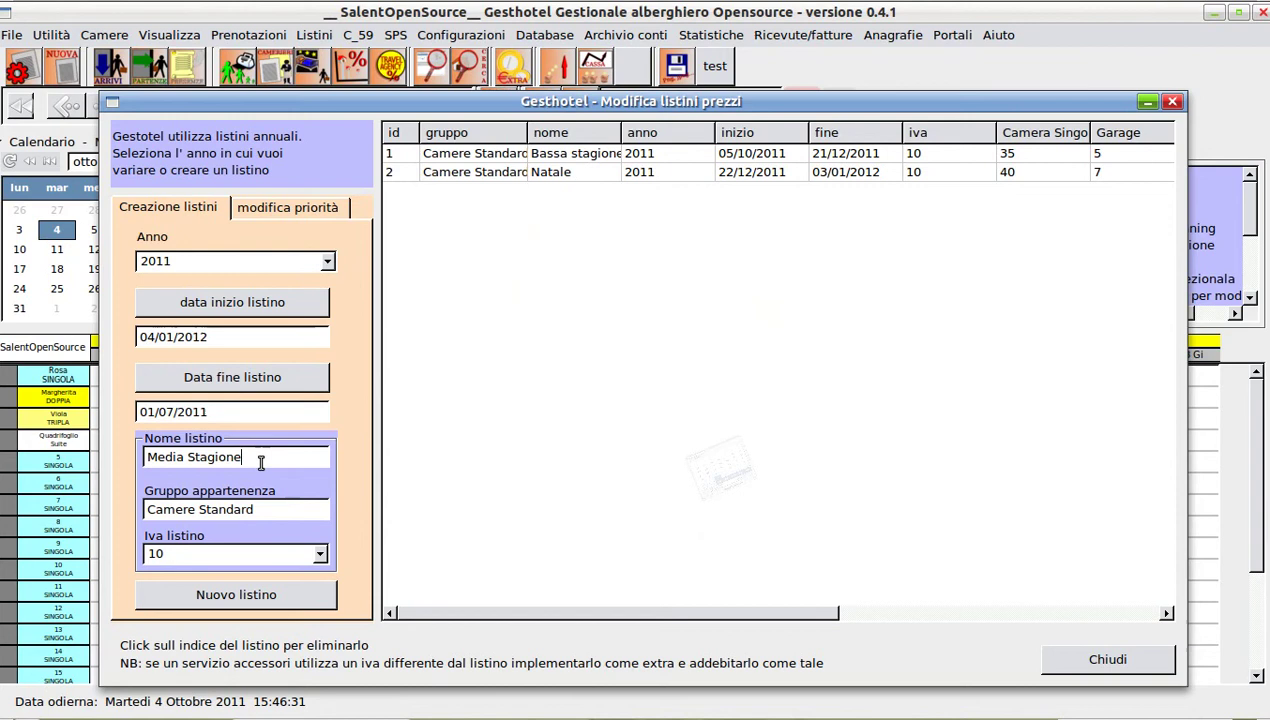
Step: Set the end date to 01/07/2012 and create the new Media Stagione price list
left_click(243, 376)
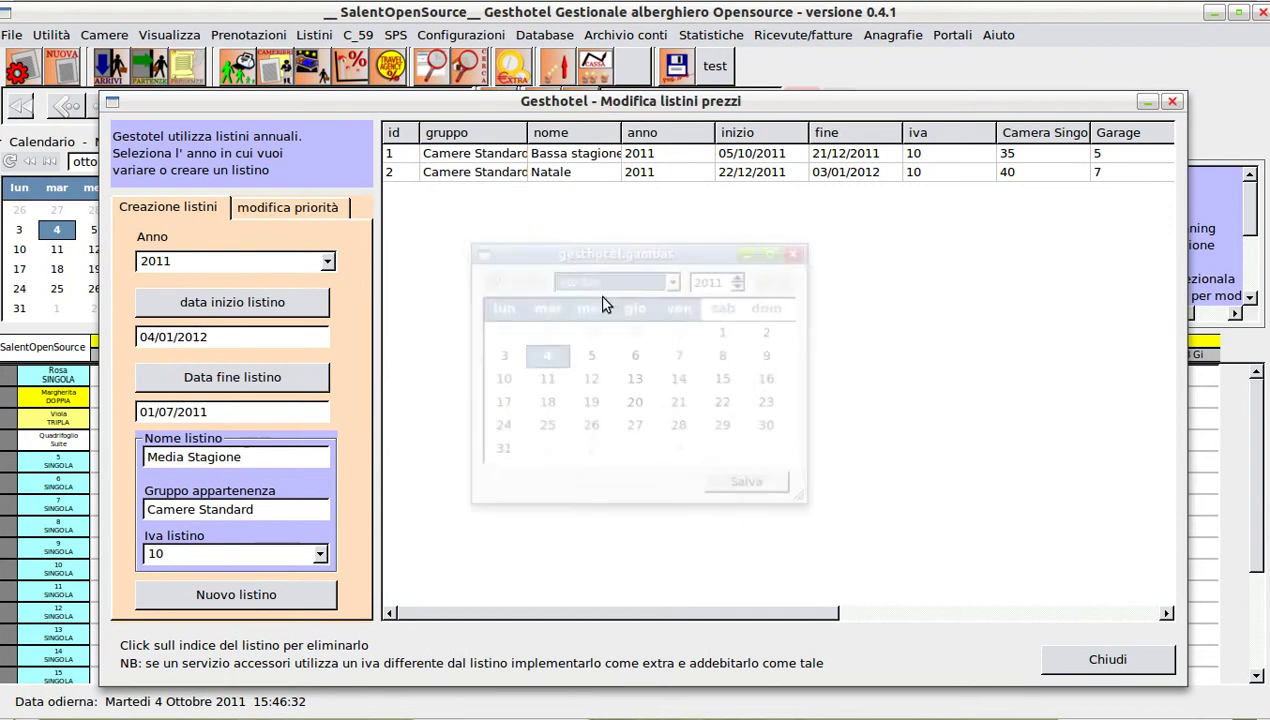
left_click(670, 278)
left_click(620, 376)
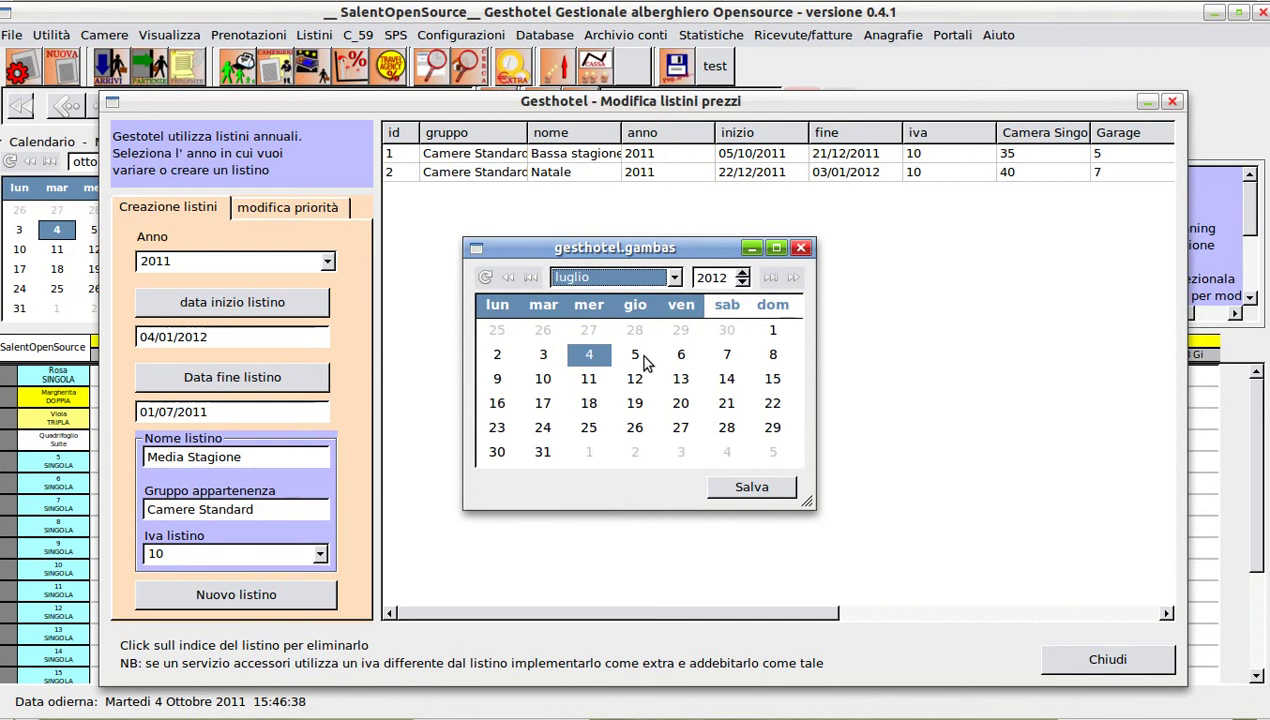
left_click(775, 332)
left_click(751, 487)
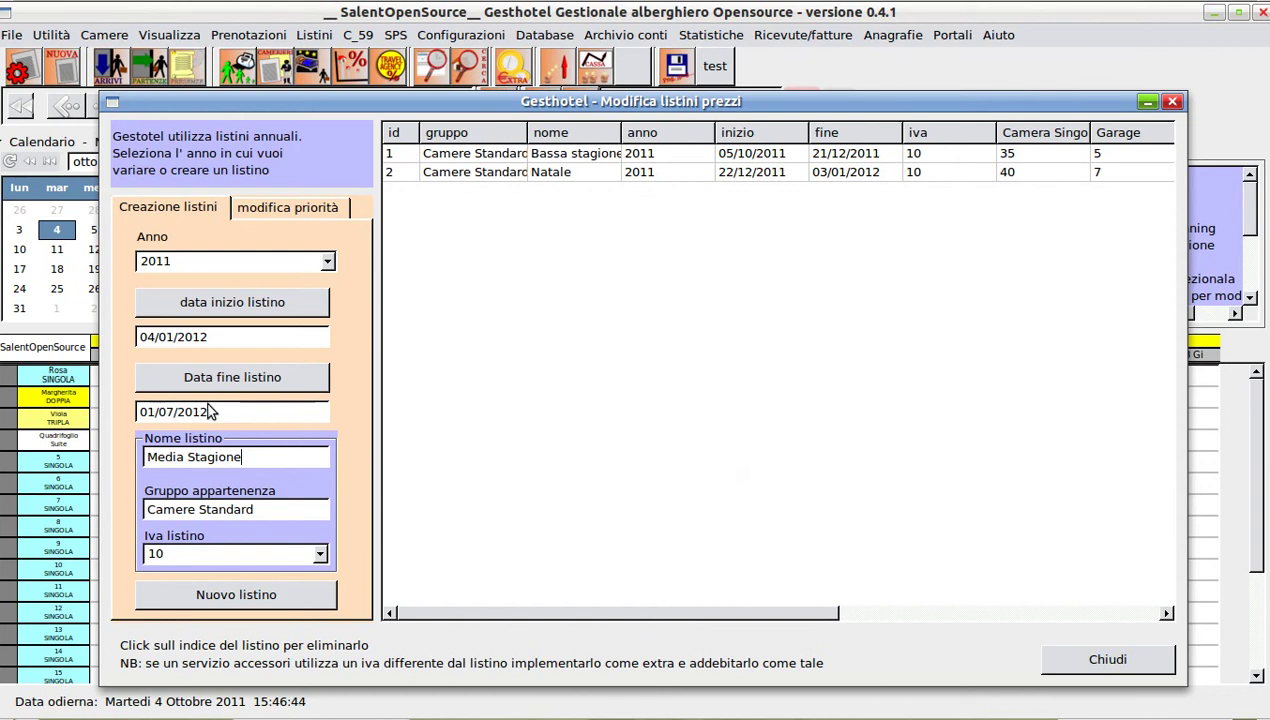
left_click(246, 593)
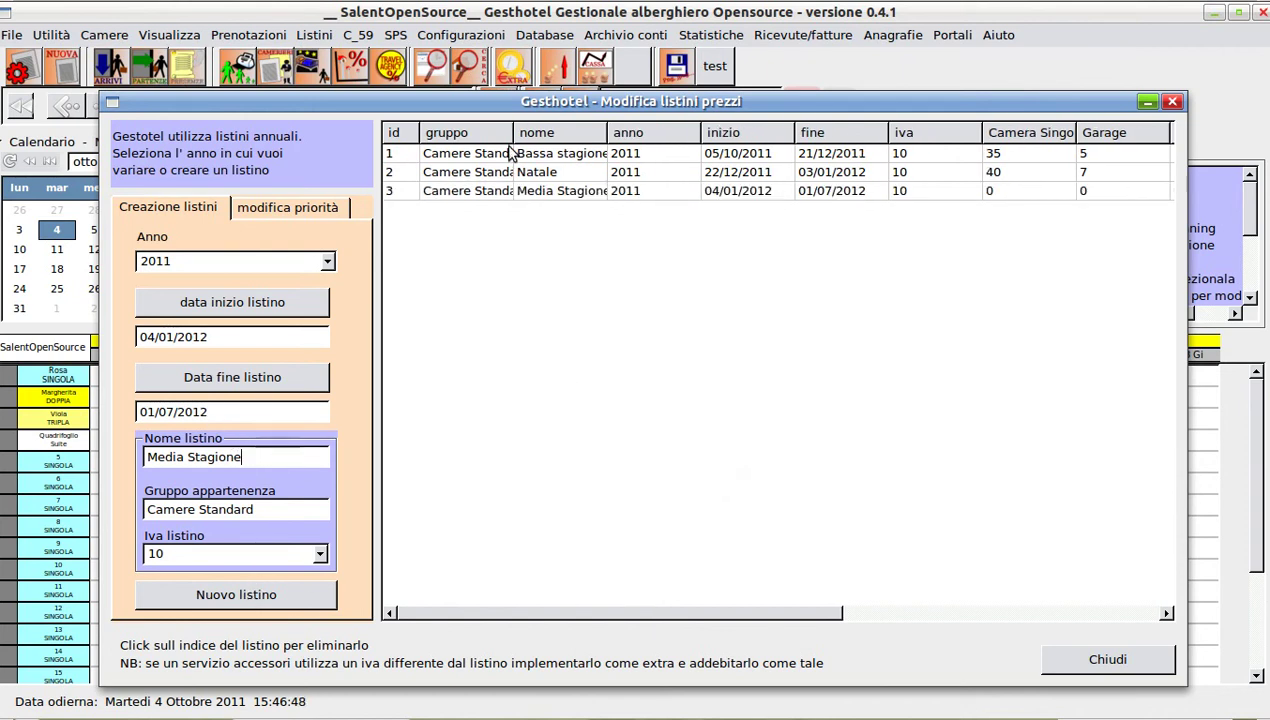
Step: Widen the gruppo column to fit the group name, and replace the list name in the setup form with Alta Stagione
left_click_drag(511, 131, 528, 132)
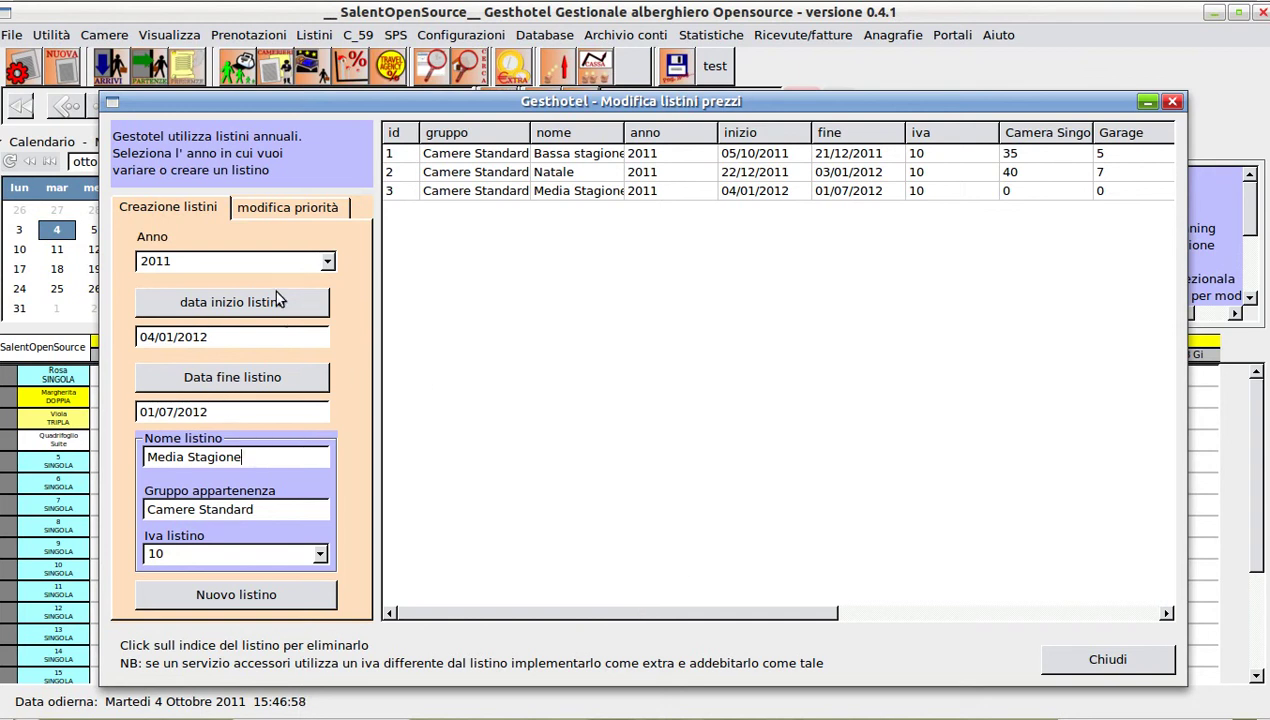
left_click_drag(250, 459, 86, 454)
left_click(162, 452)
double_click(159, 454)
type("A")
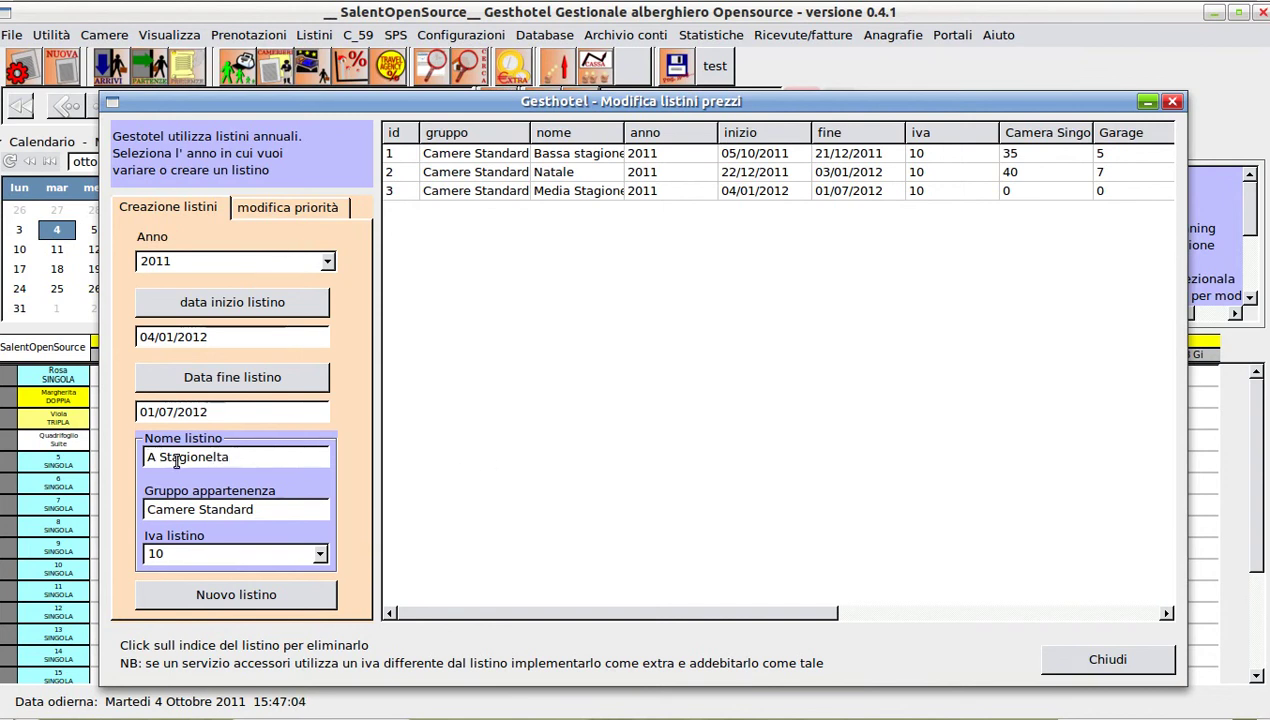
left_click_drag(281, 462, 90, 465)
type("A")
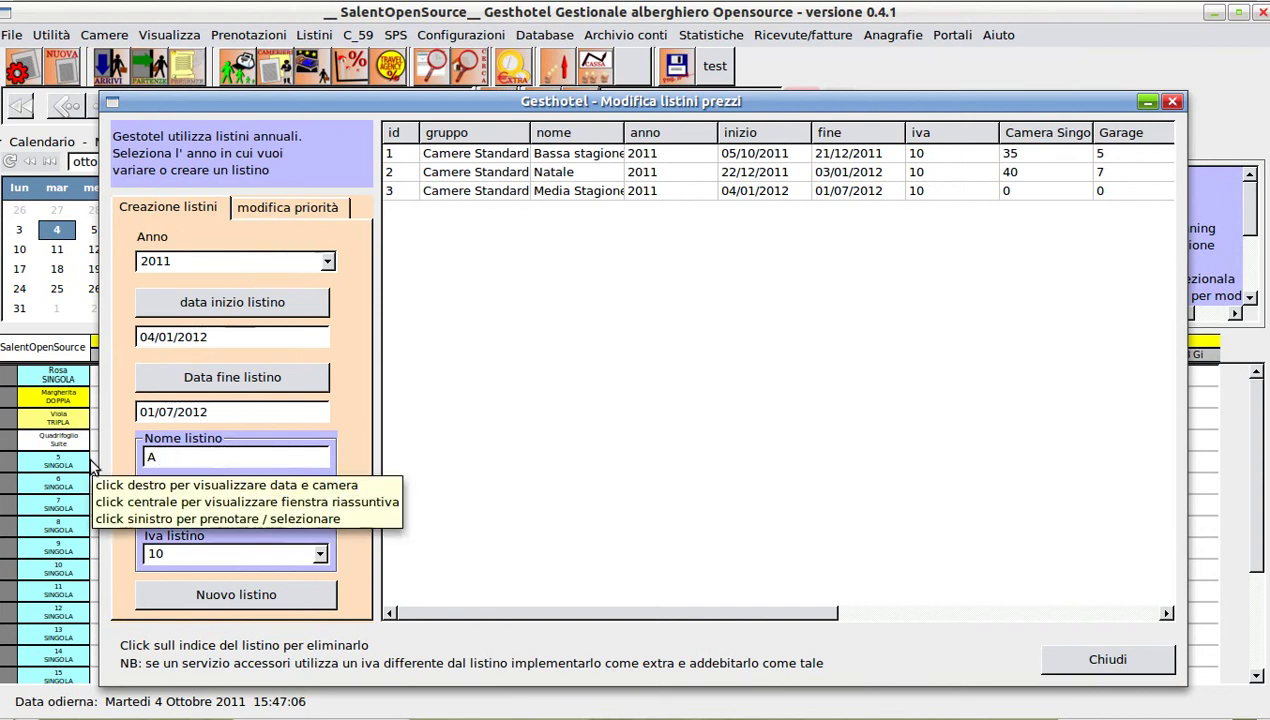
type("lta s")
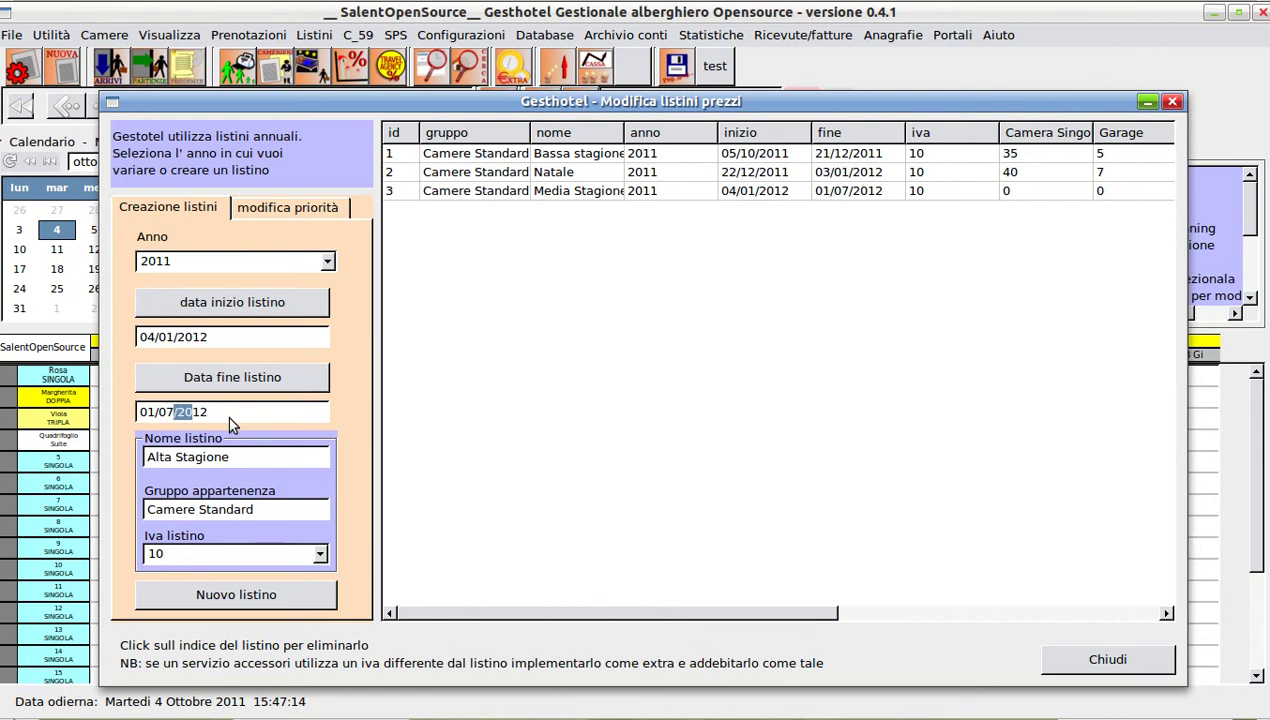
Step: Set the start date of the Alta Stagione price list to 02/07/2012
left_click_drag(228, 424, 68, 418)
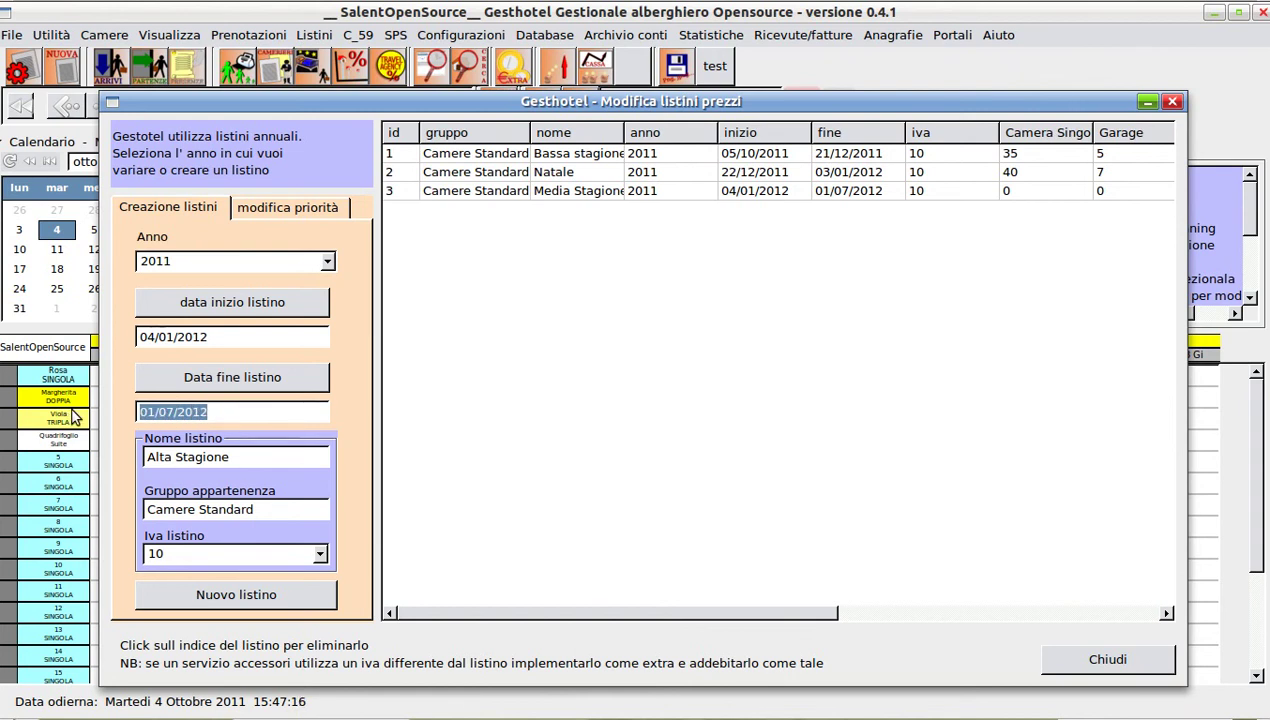
left_click_drag(212, 344, 81, 338)
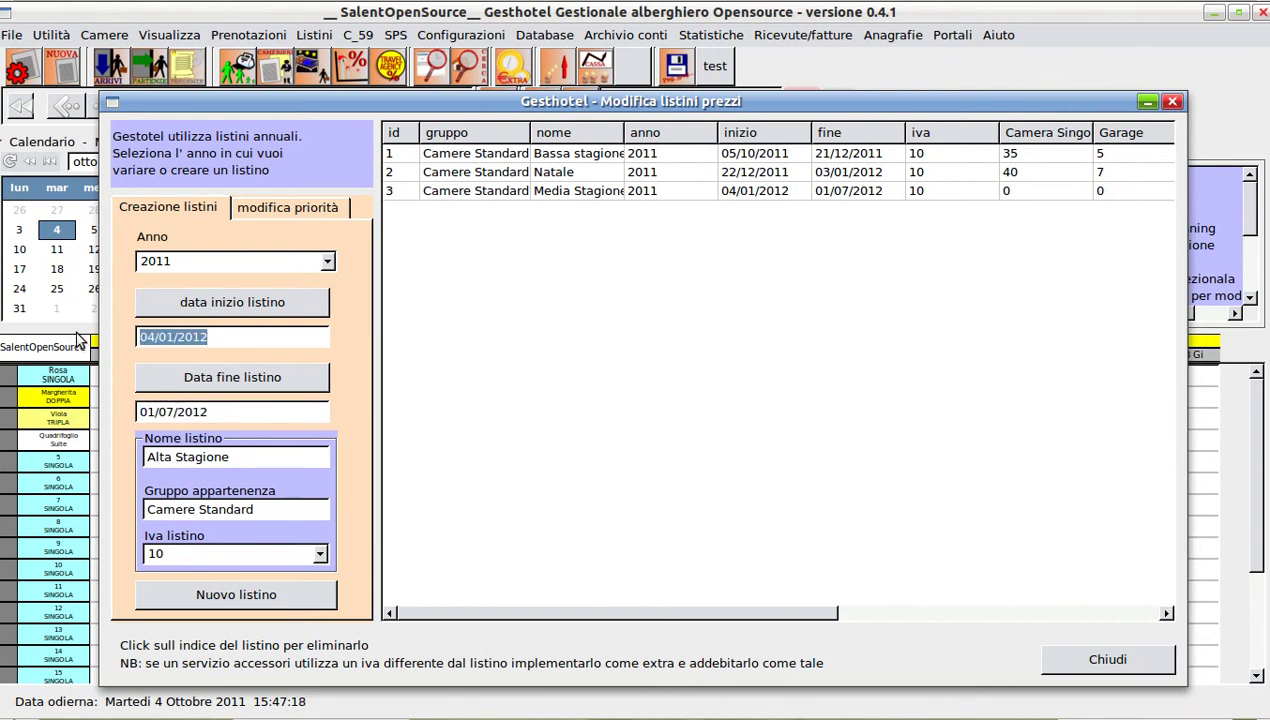
left_click(198, 299)
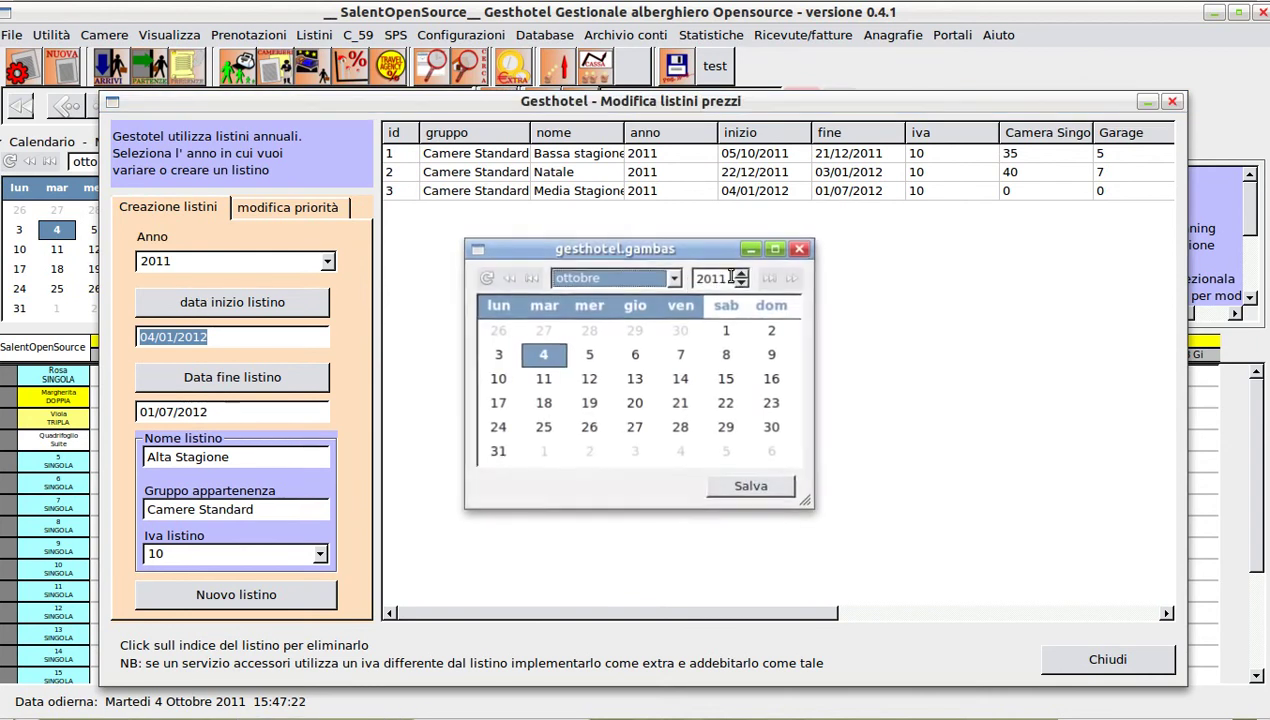
left_click(741, 273)
left_click(675, 278)
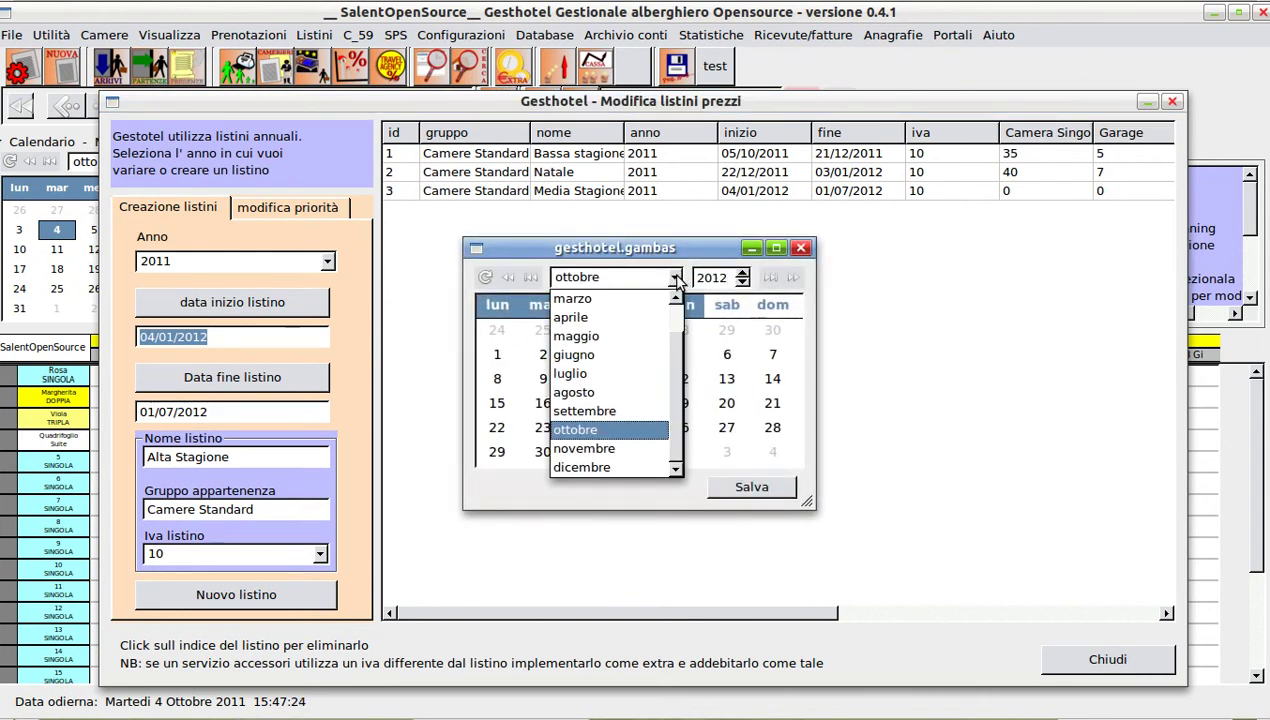
left_click(598, 373)
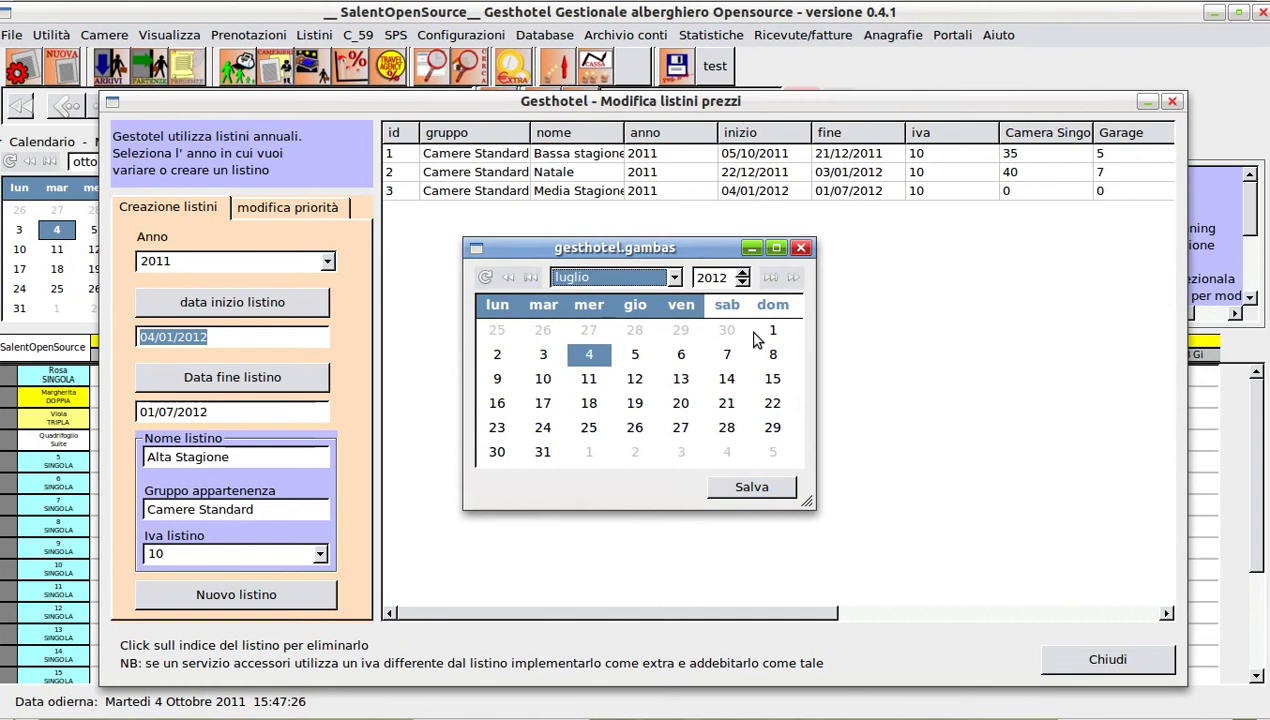
left_click(500, 357)
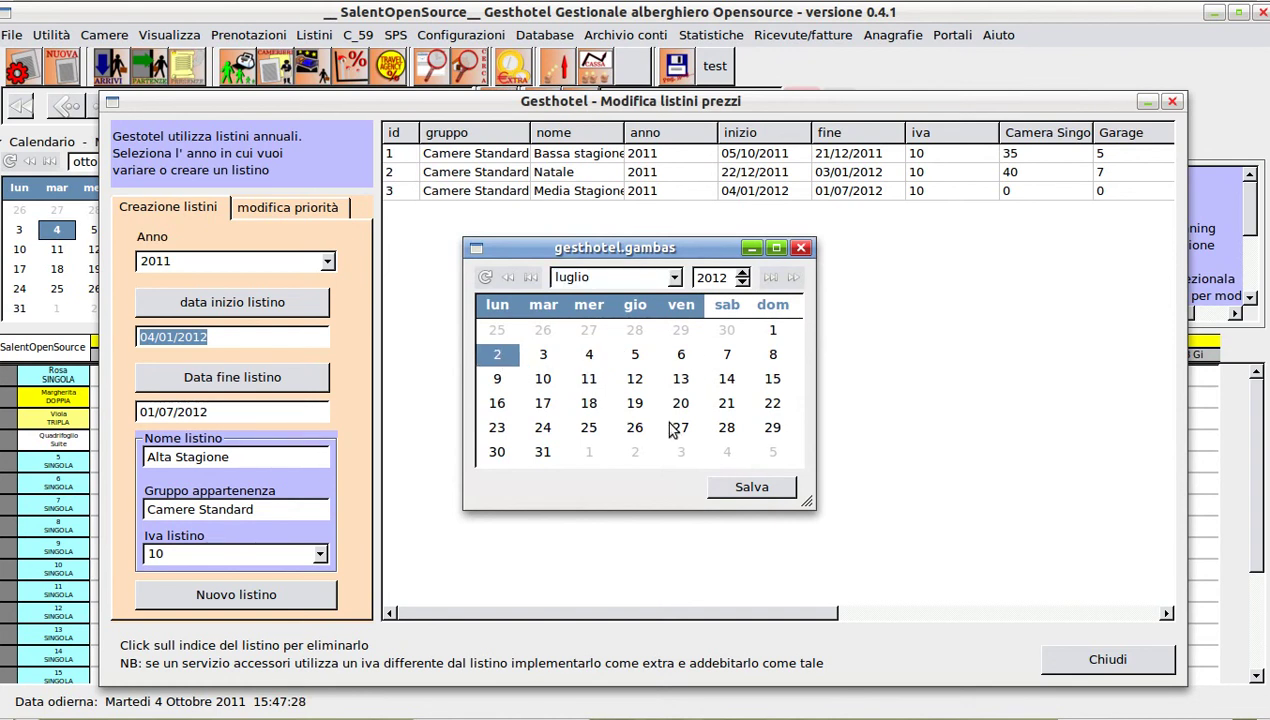
left_click(751, 488)
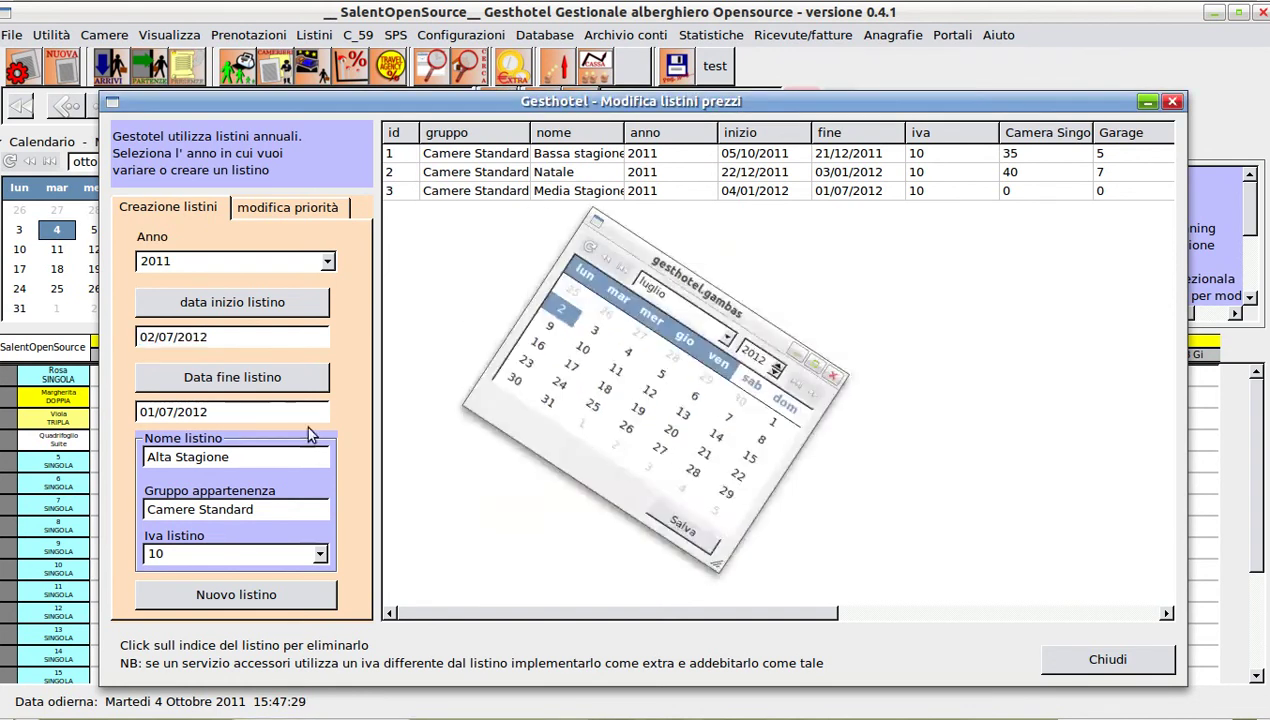
Step: Set the end date to 04/10/2012 and create the new Alta Stagione price list
left_click(202, 378)
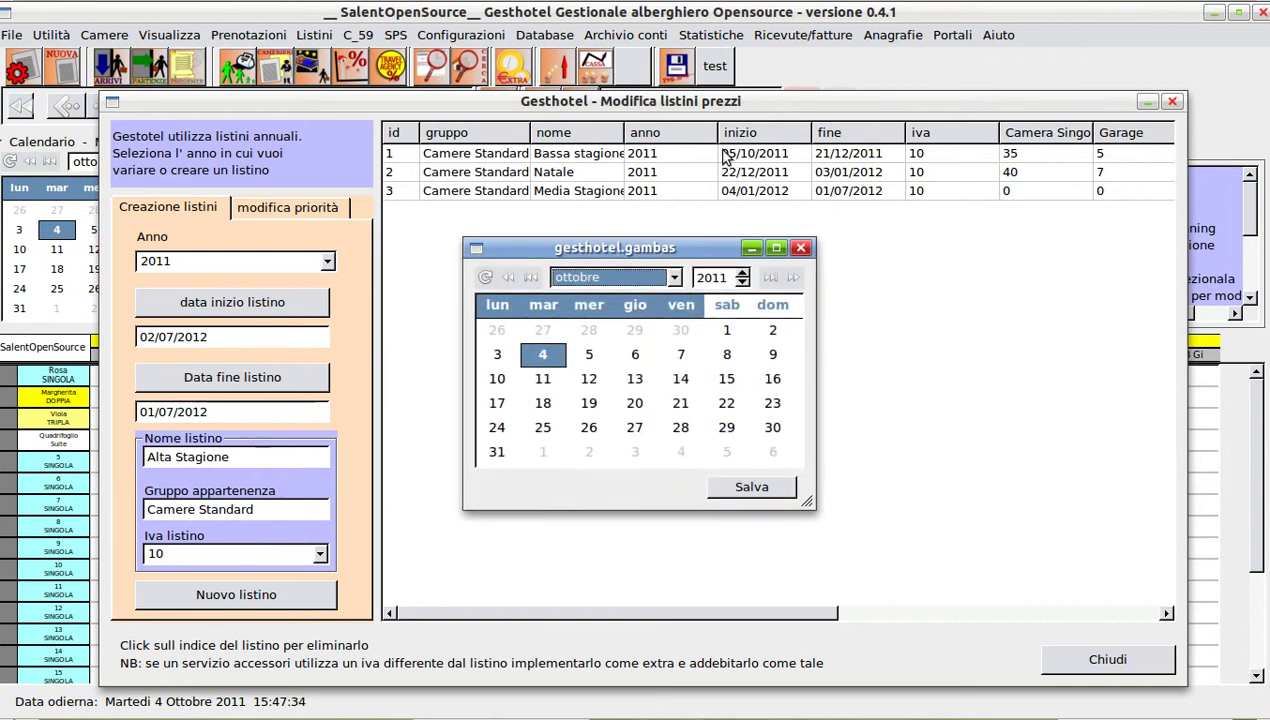
left_click(676, 279)
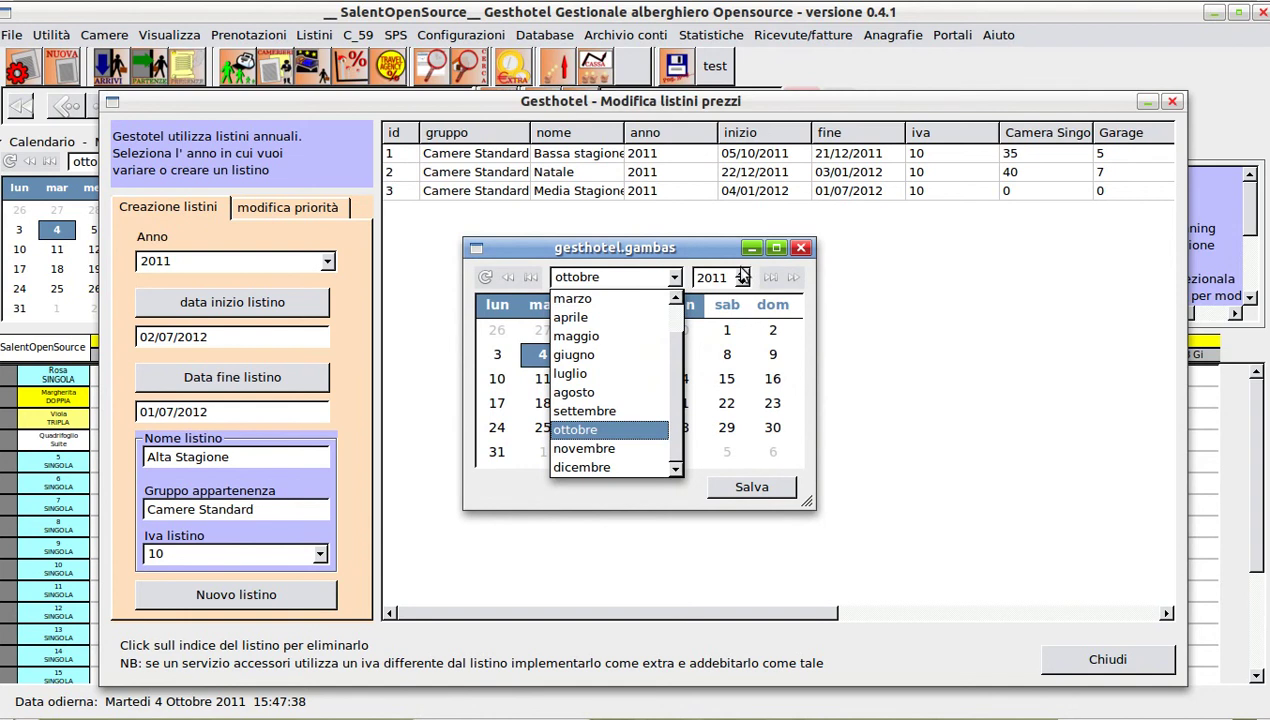
left_click(743, 278)
left_click(668, 277)
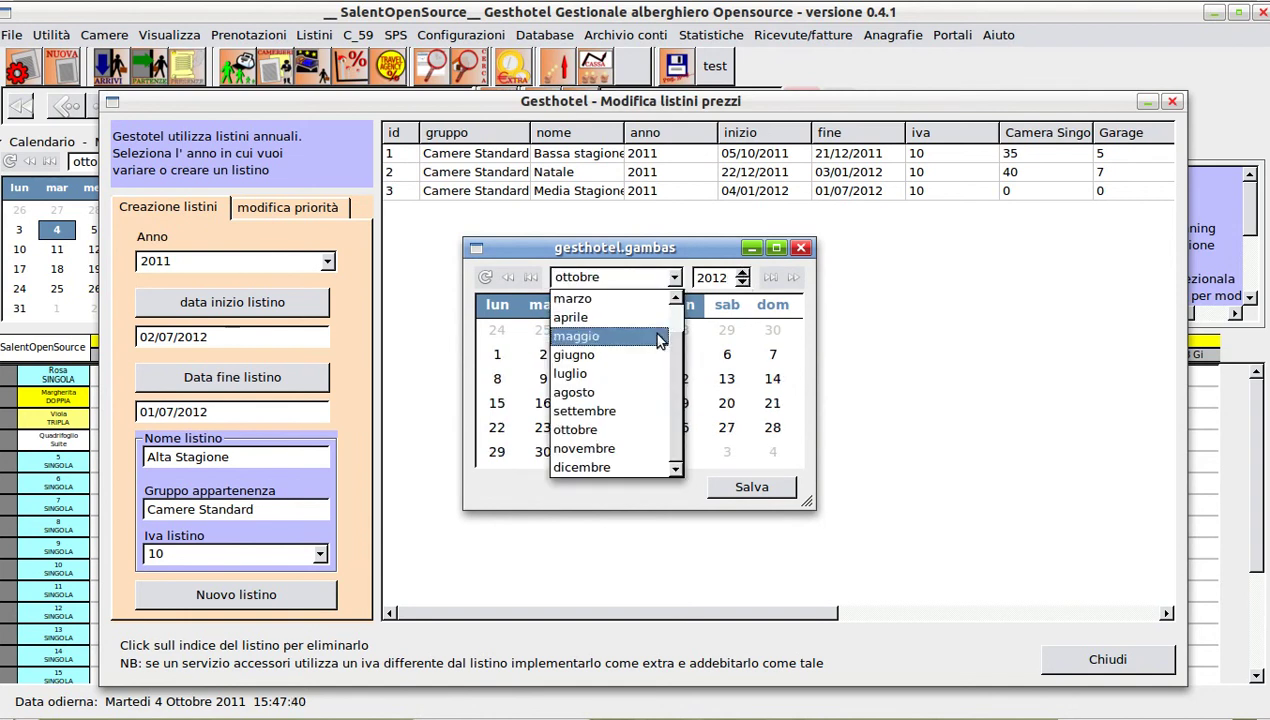
left_click(620, 430)
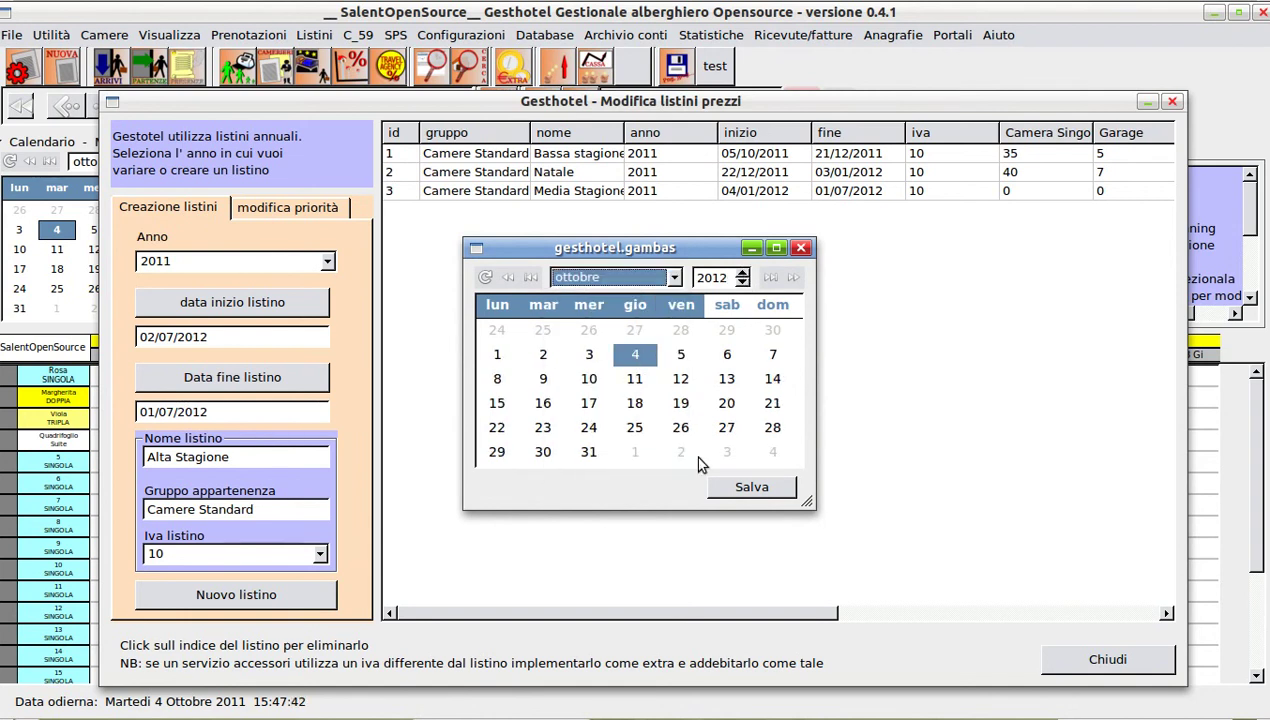
left_click(740, 487)
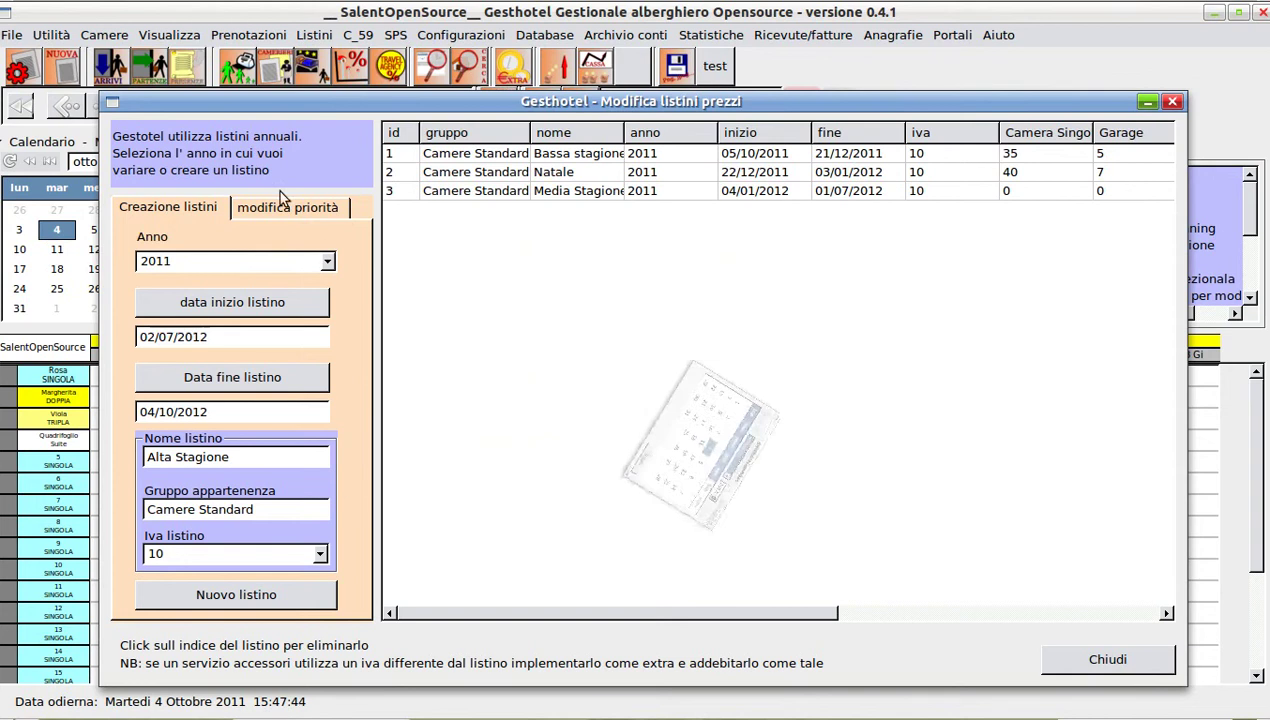
left_click(253, 597)
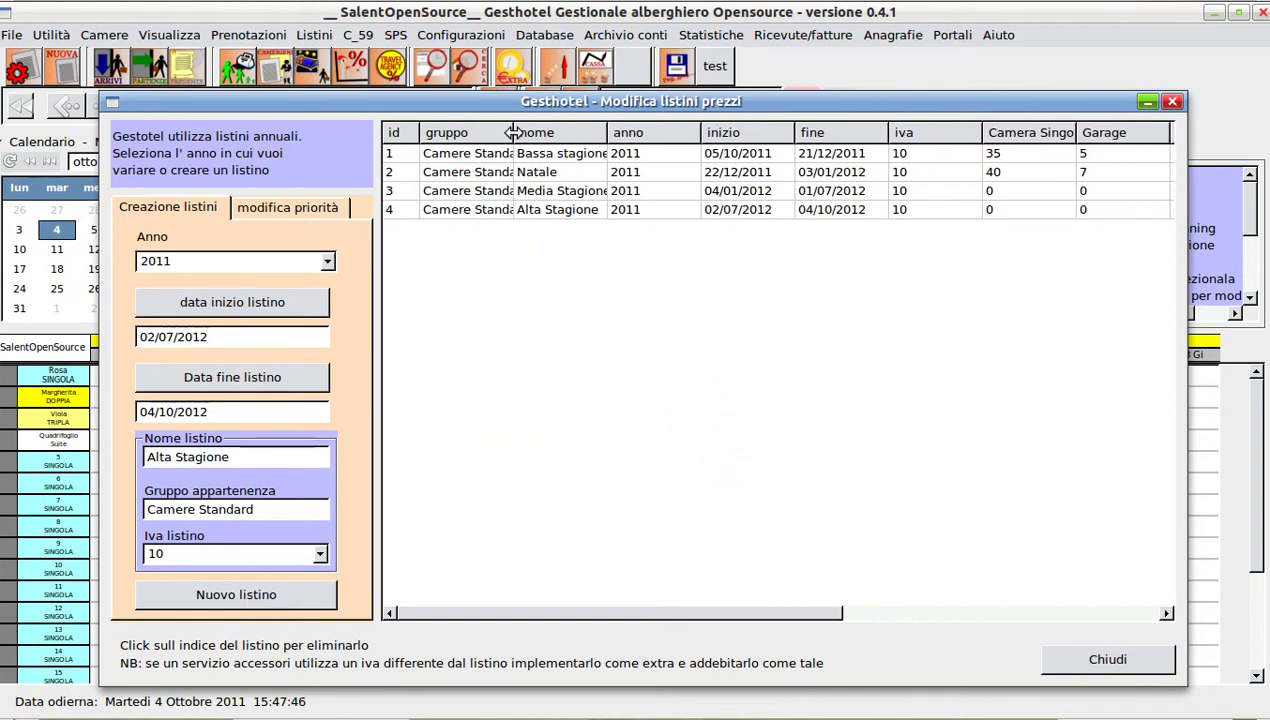
Step: Widen the gruppo and nome columns, and set the Camera Singola price to 40 in the Media Stagione row
left_click_drag(514, 132, 540, 132)
left_click_drag(634, 132, 658, 132)
left_click_drag(630, 620, 868, 615)
left_click(600, 195)
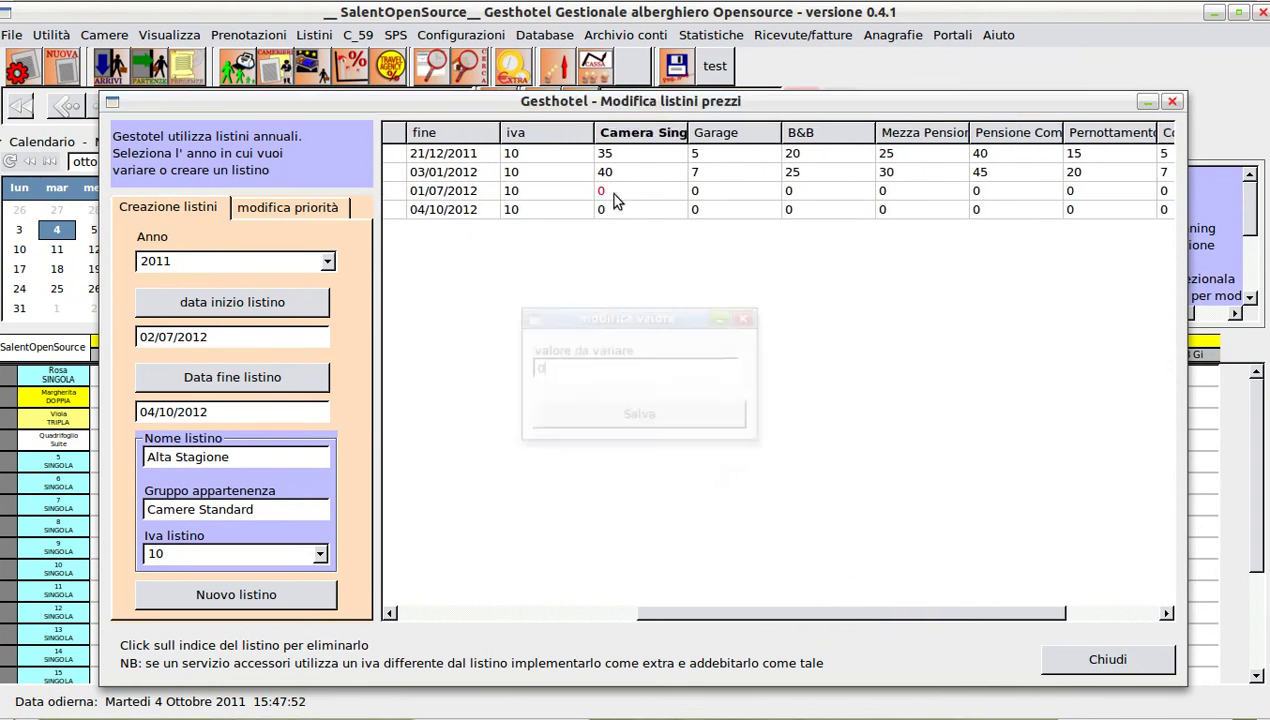
key("BackSpace")
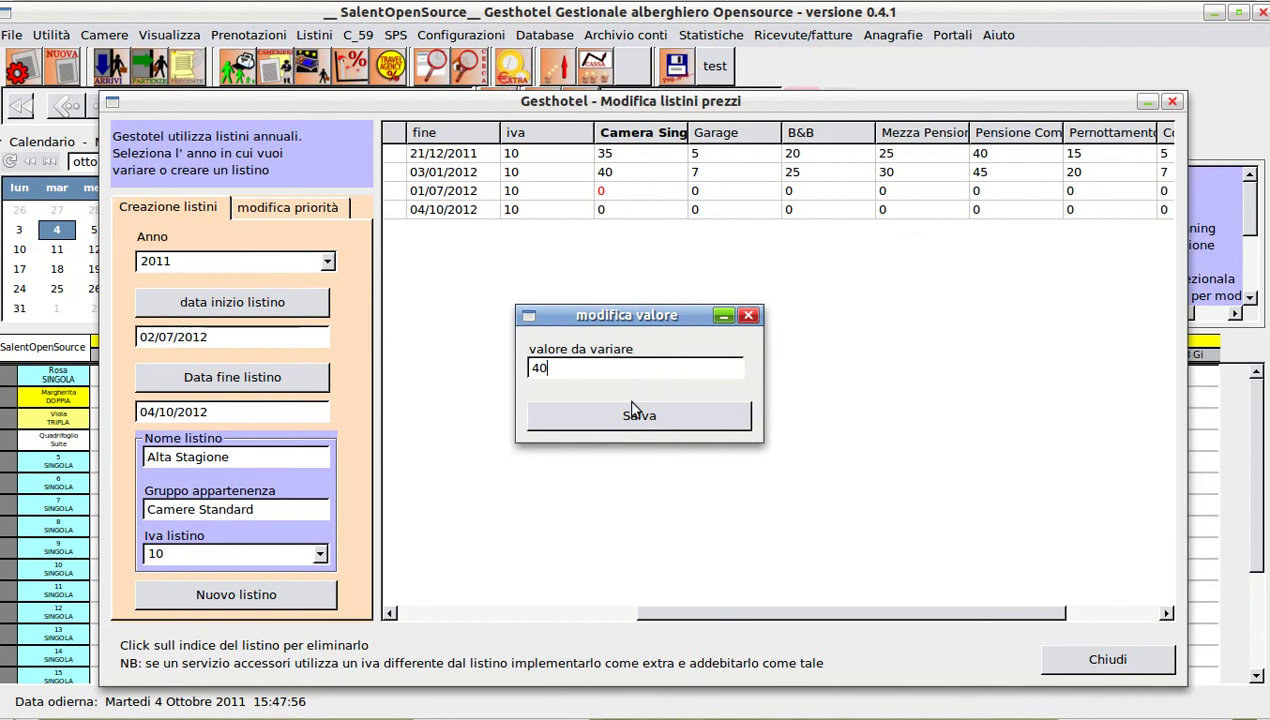
left_click(626, 416)
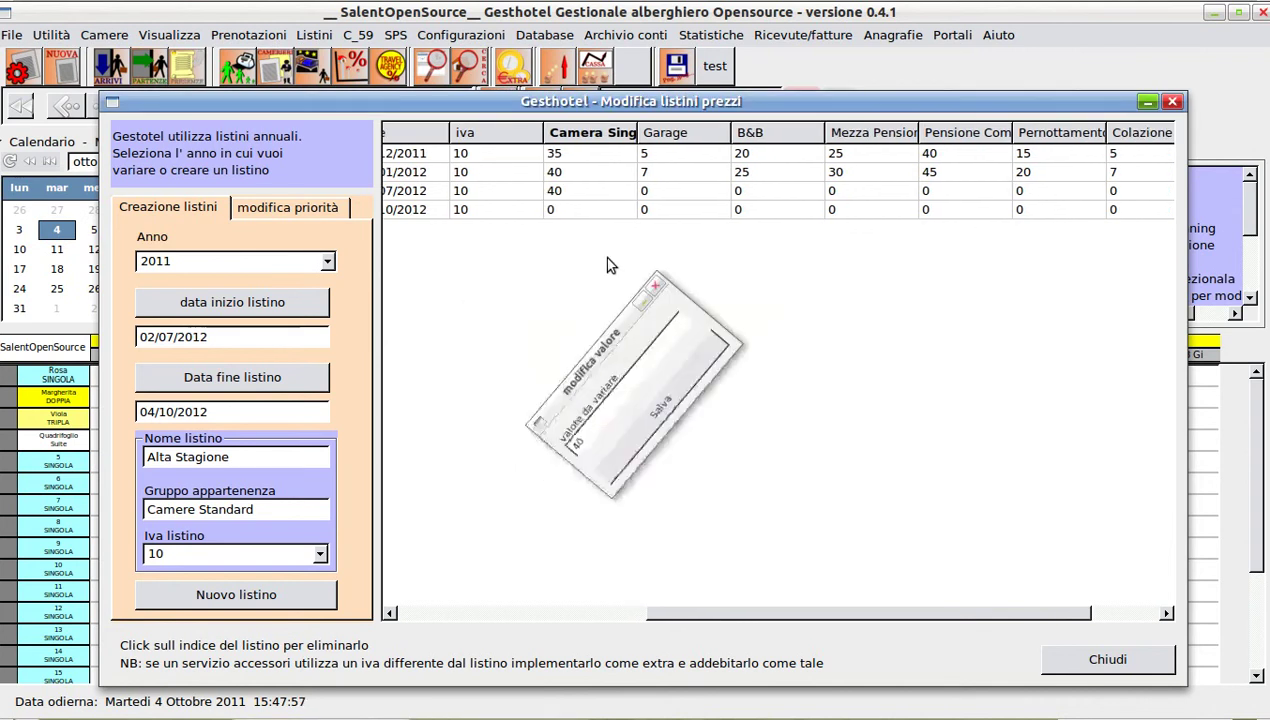
Step: Set the Camera Singola price to 60 in the Alta Stagione row
left_click(550, 211)
key("BackSpace")
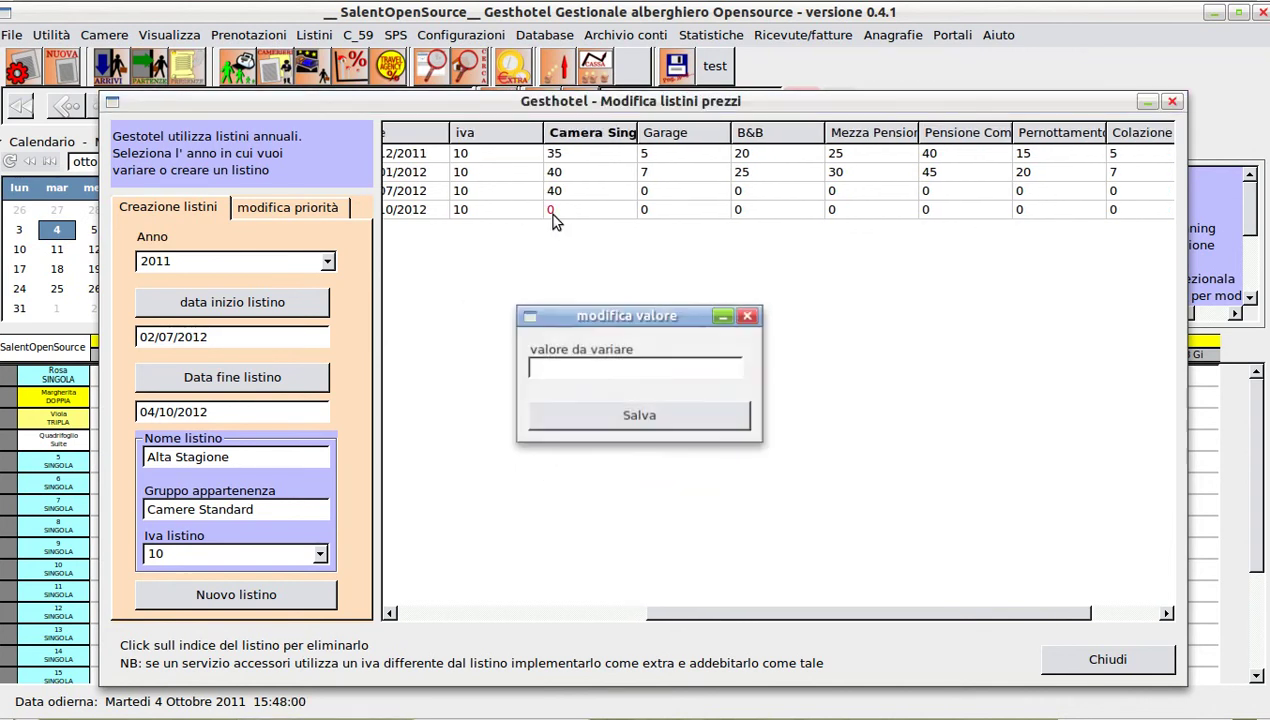
type("60")
left_click(688, 428)
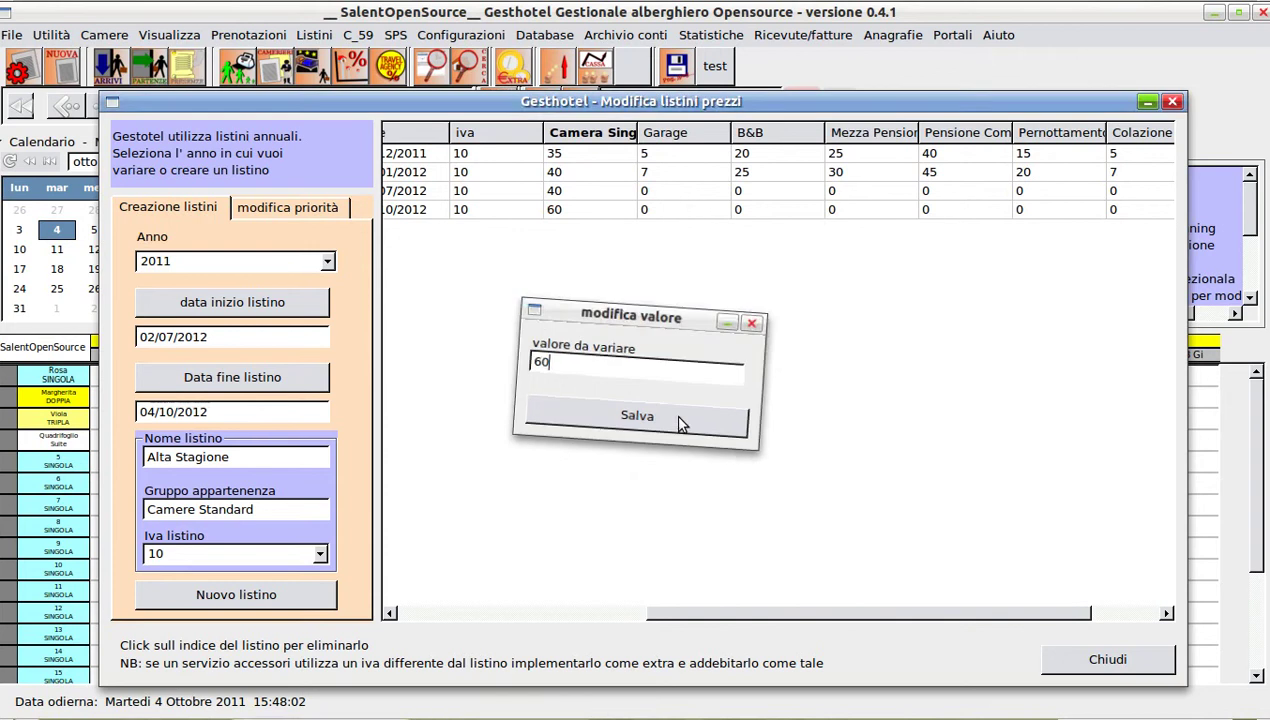
Step: Set the Garage price to 8 for Media Stagione and 10 for Alta Stagione
left_click(643, 193)
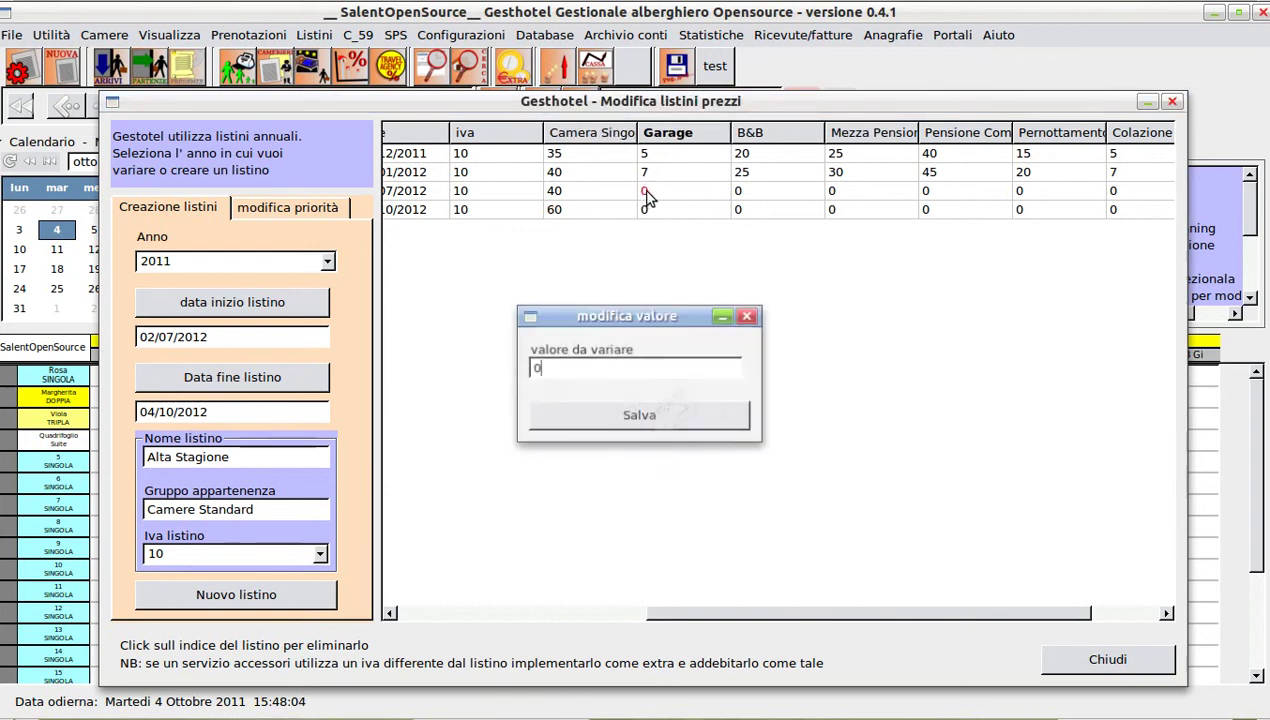
key("BackSpace")
type("8")
left_click(600, 420)
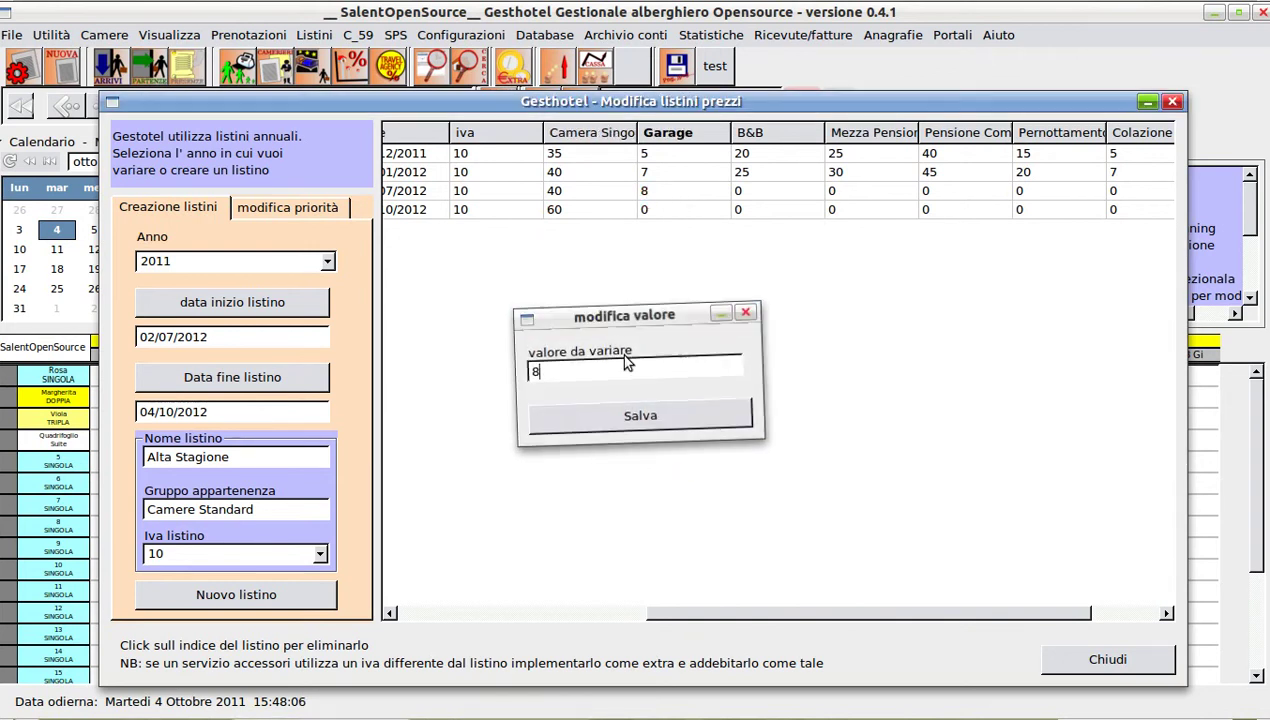
left_click(640, 209)
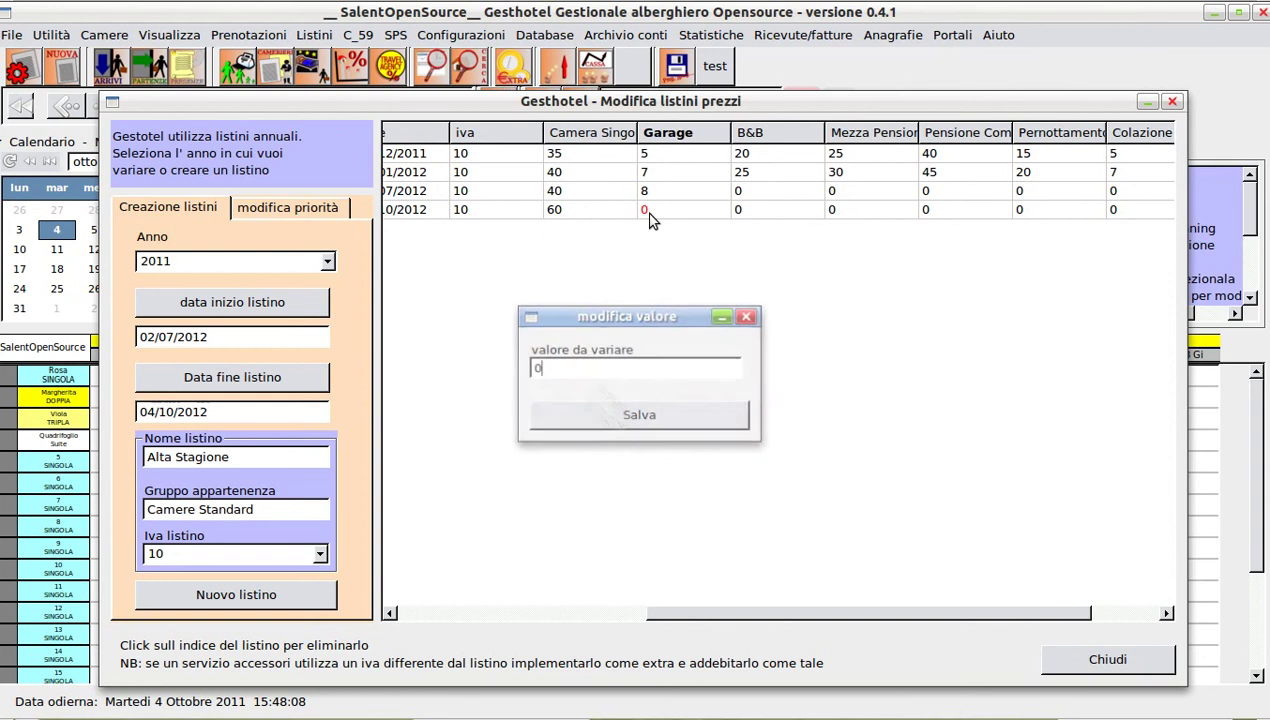
type("1")
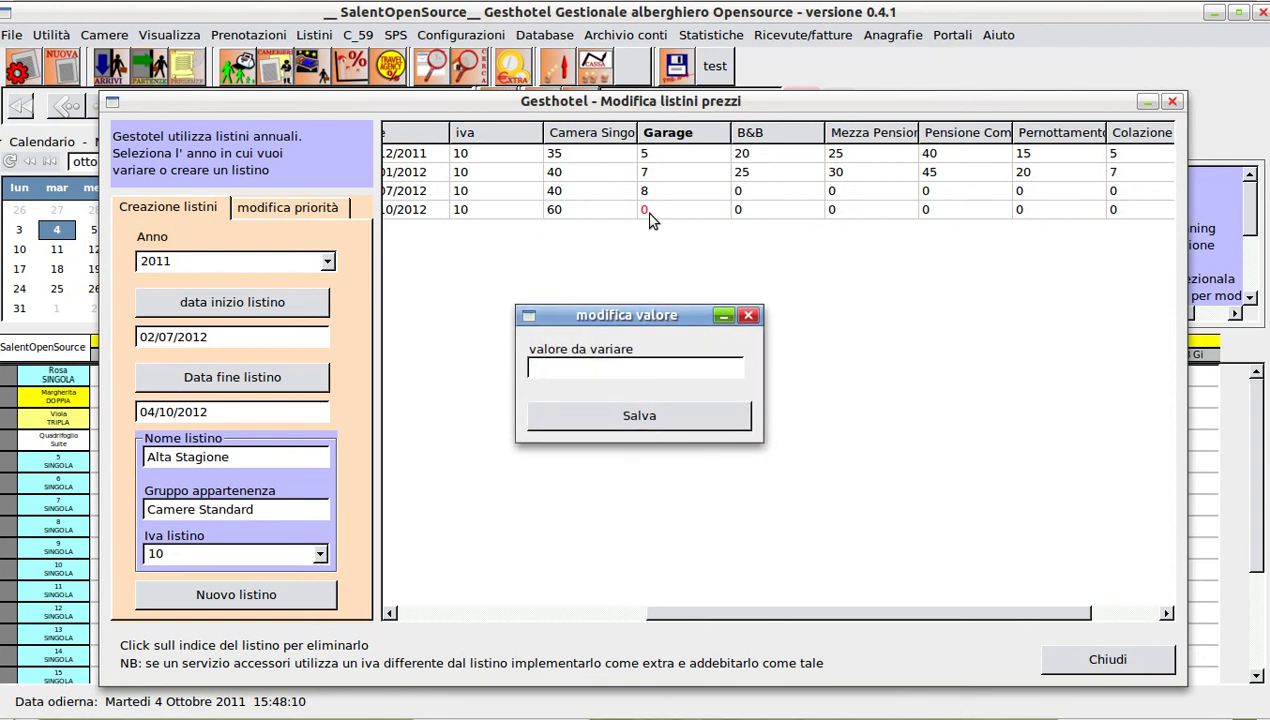
left_click(651, 418)
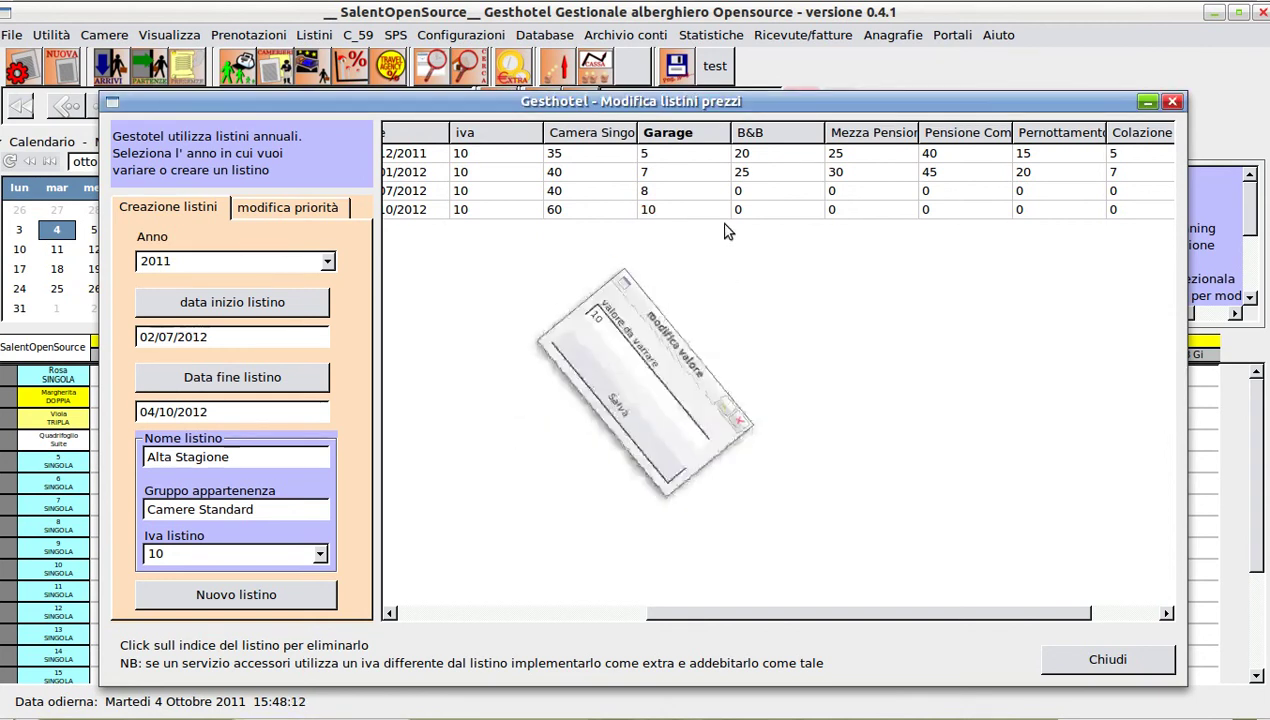
Step: Set the B&B price to 30 for Media Stagione and 35 for Alta Stagione
left_click(742, 192)
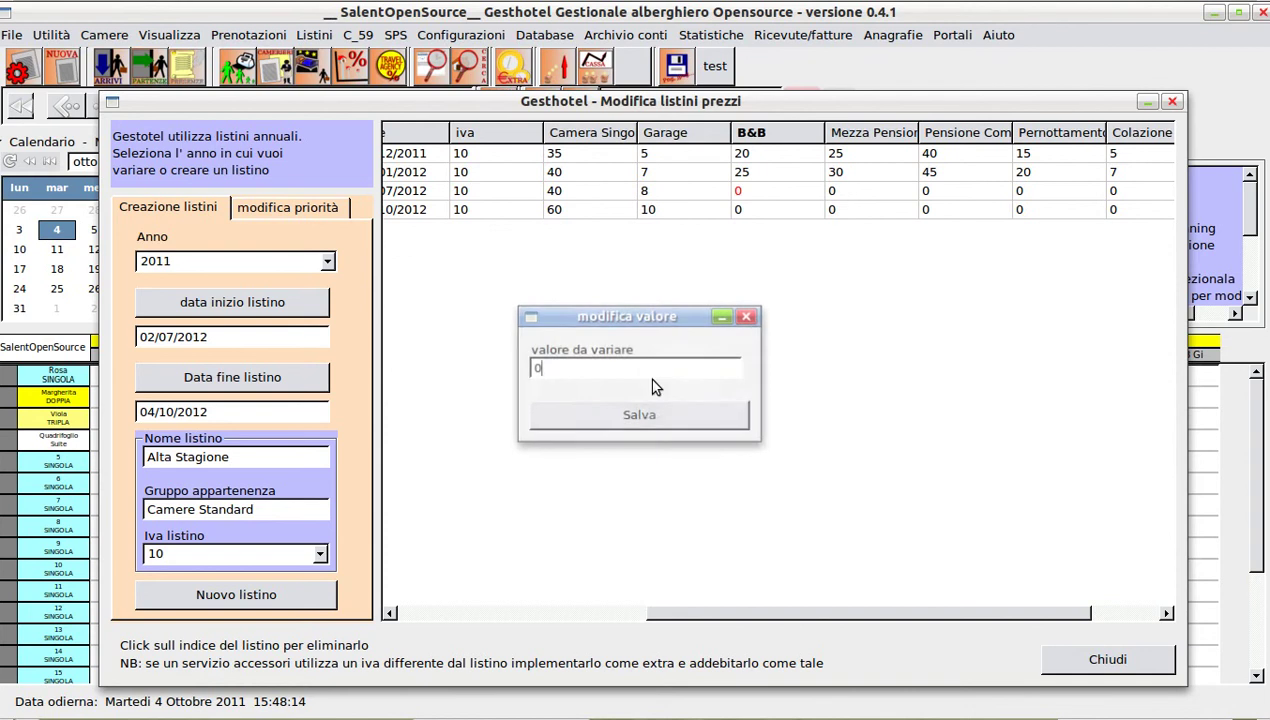
key("BackSpace")
type("30")
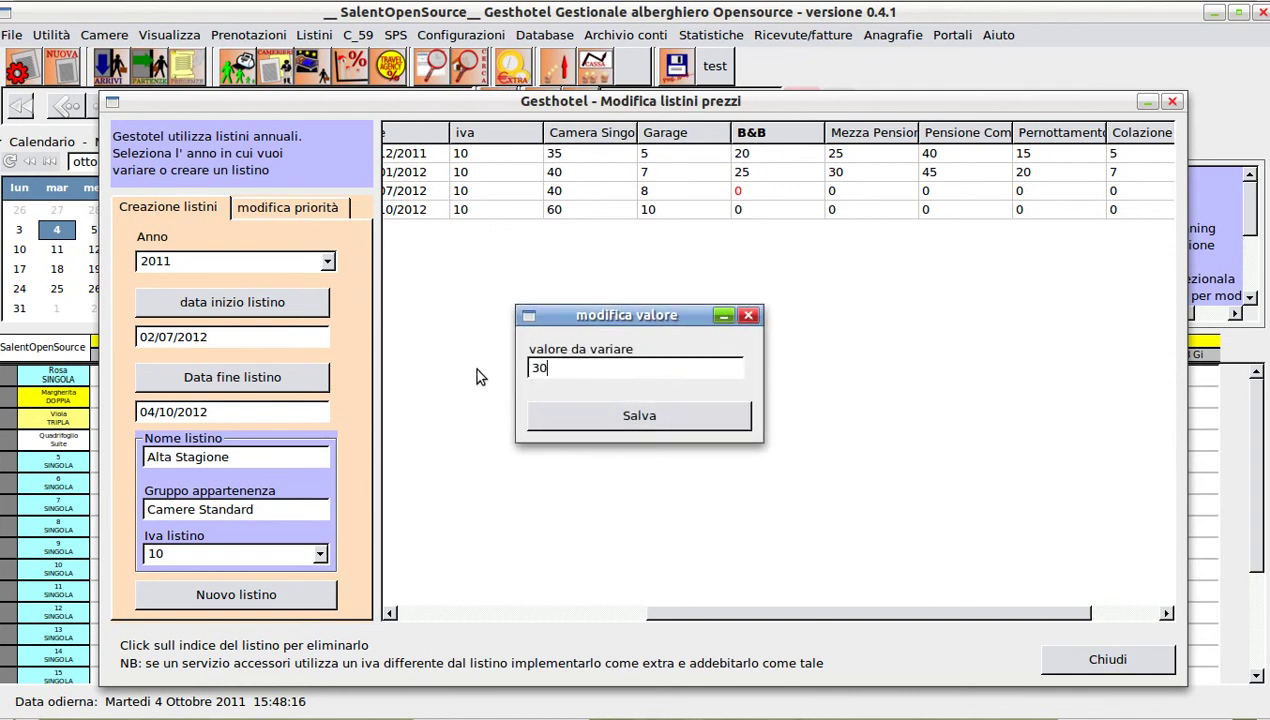
left_click(574, 421)
left_click(739, 211)
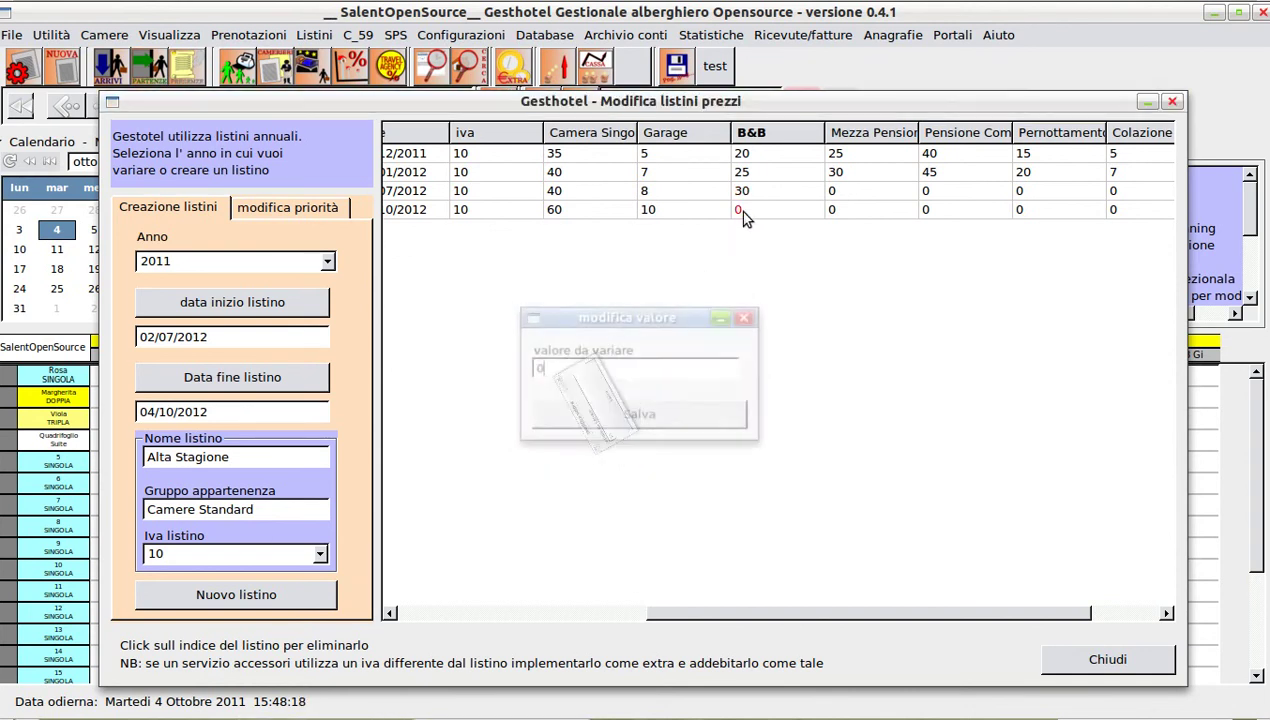
key("BackSpace")
type("35")
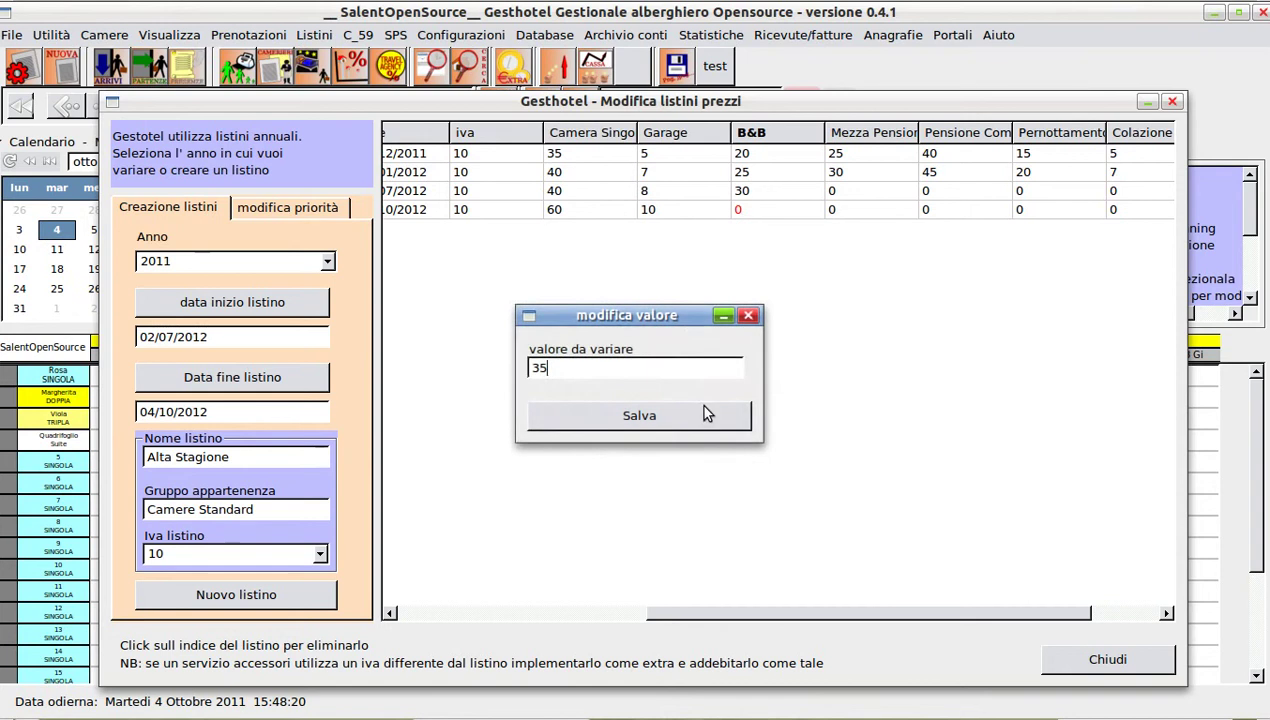
left_click(698, 405)
Step: Set the Mezza Pensione price to 35 for Media Stagione and 45 for Alta Stagione
left_click(833, 191)
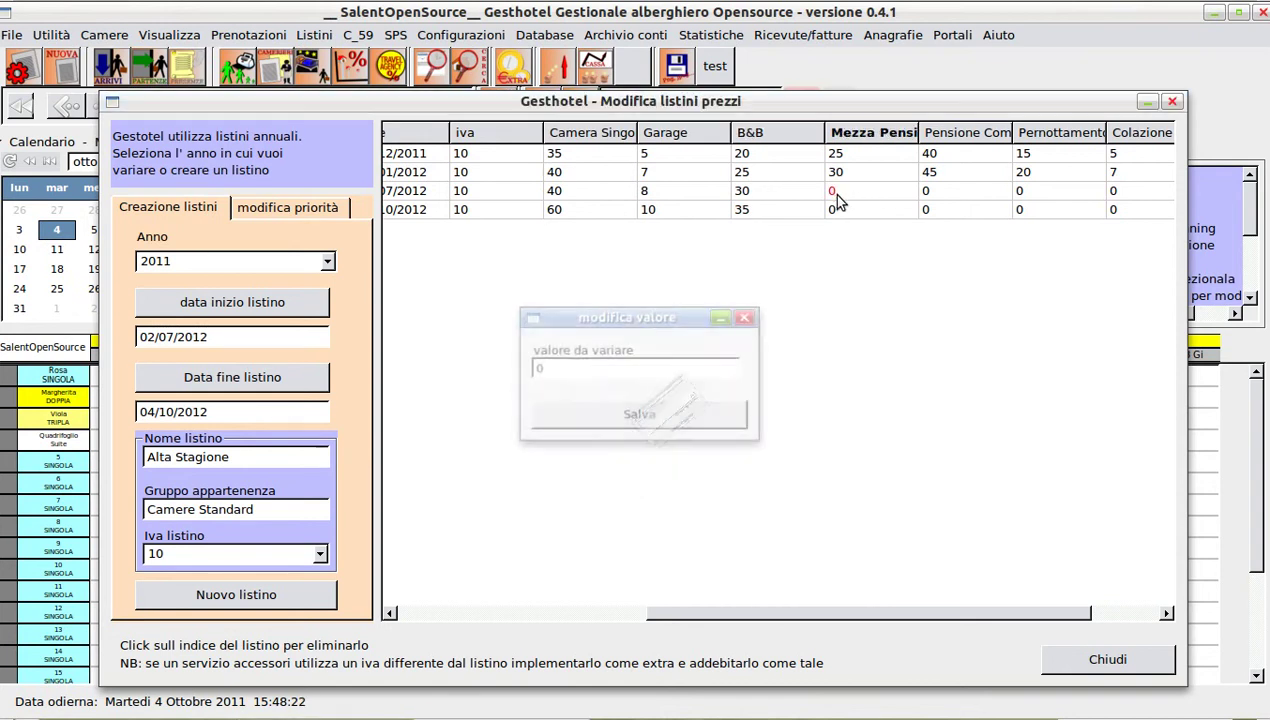
key("BackSpace")
type("35")
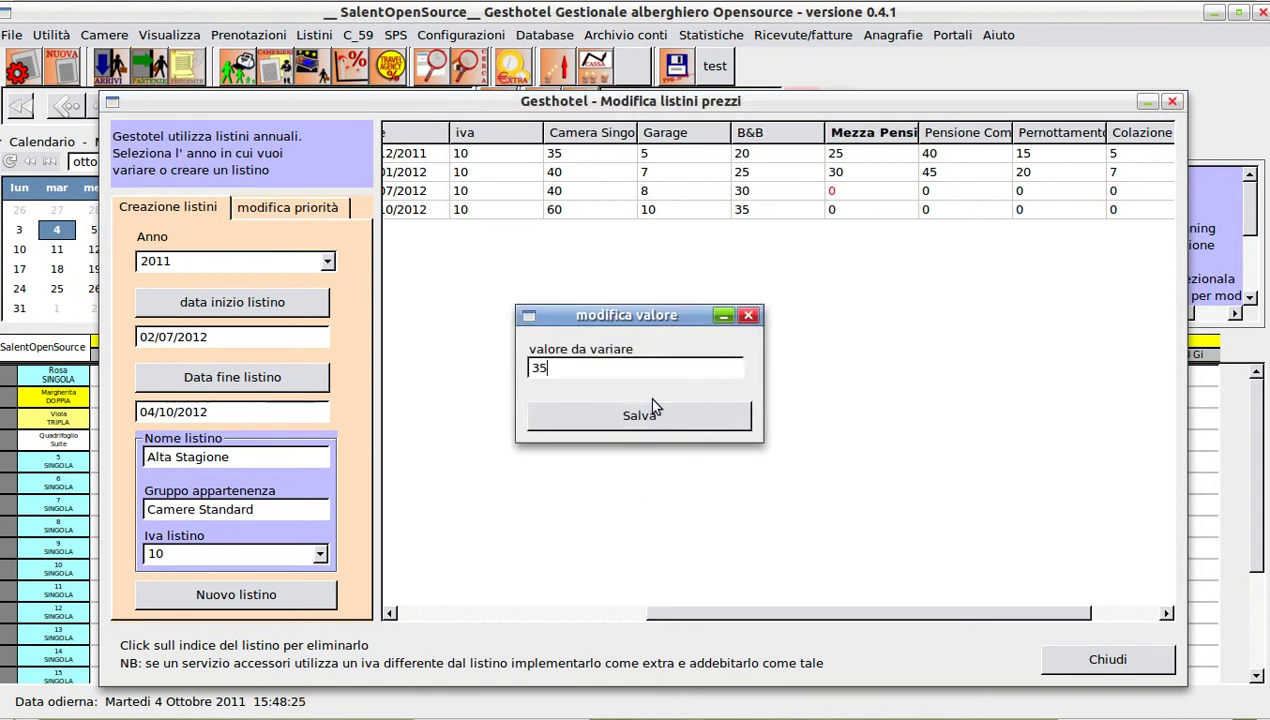
left_click(652, 408)
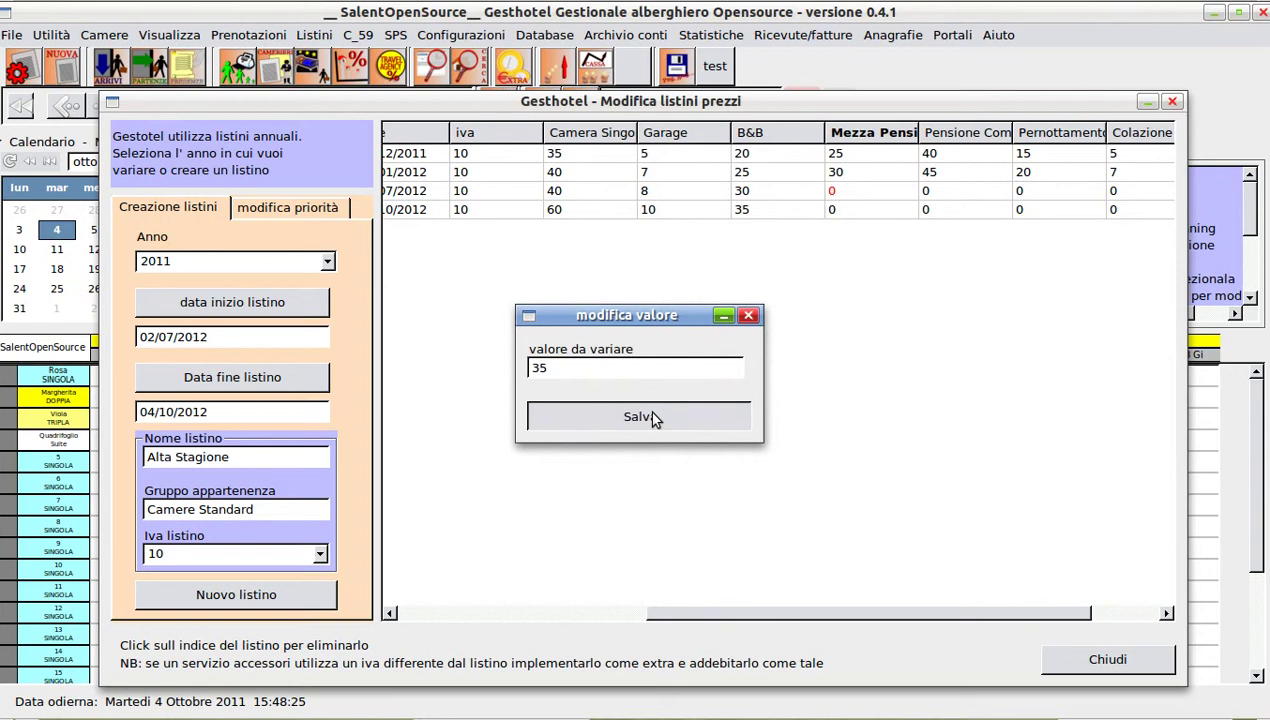
left_click(830, 211)
type("45")
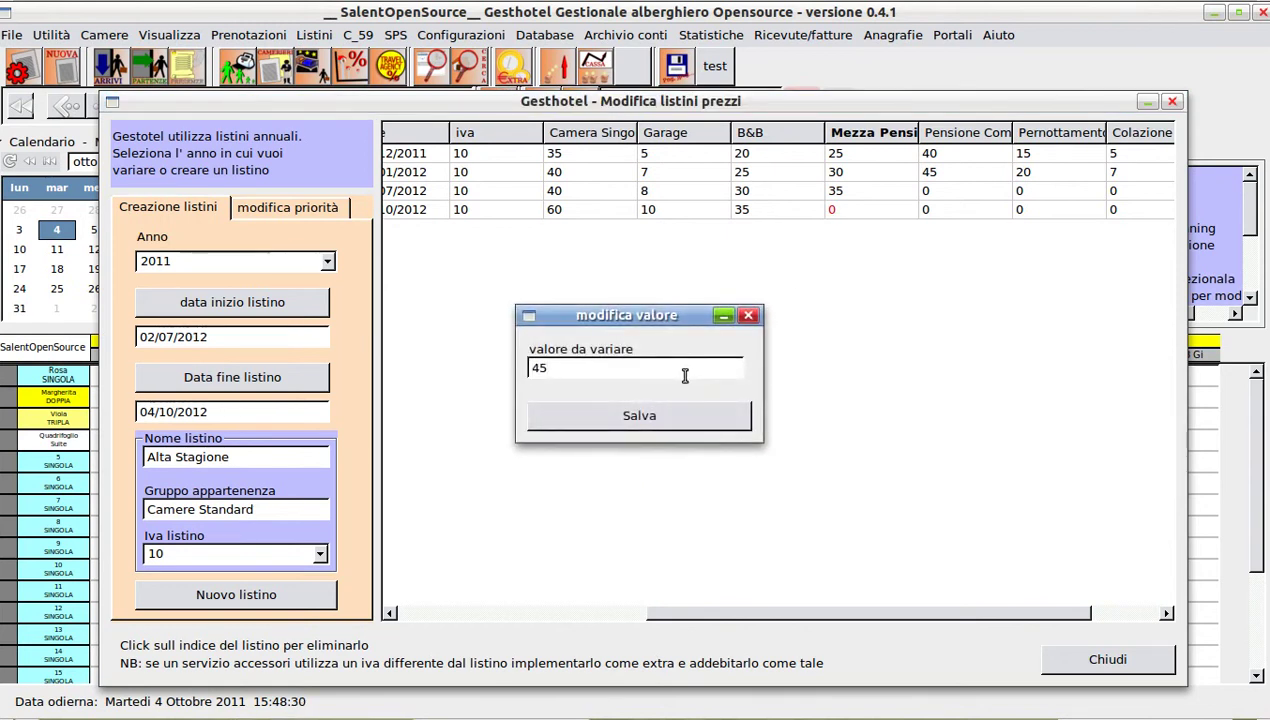
left_click(655, 410)
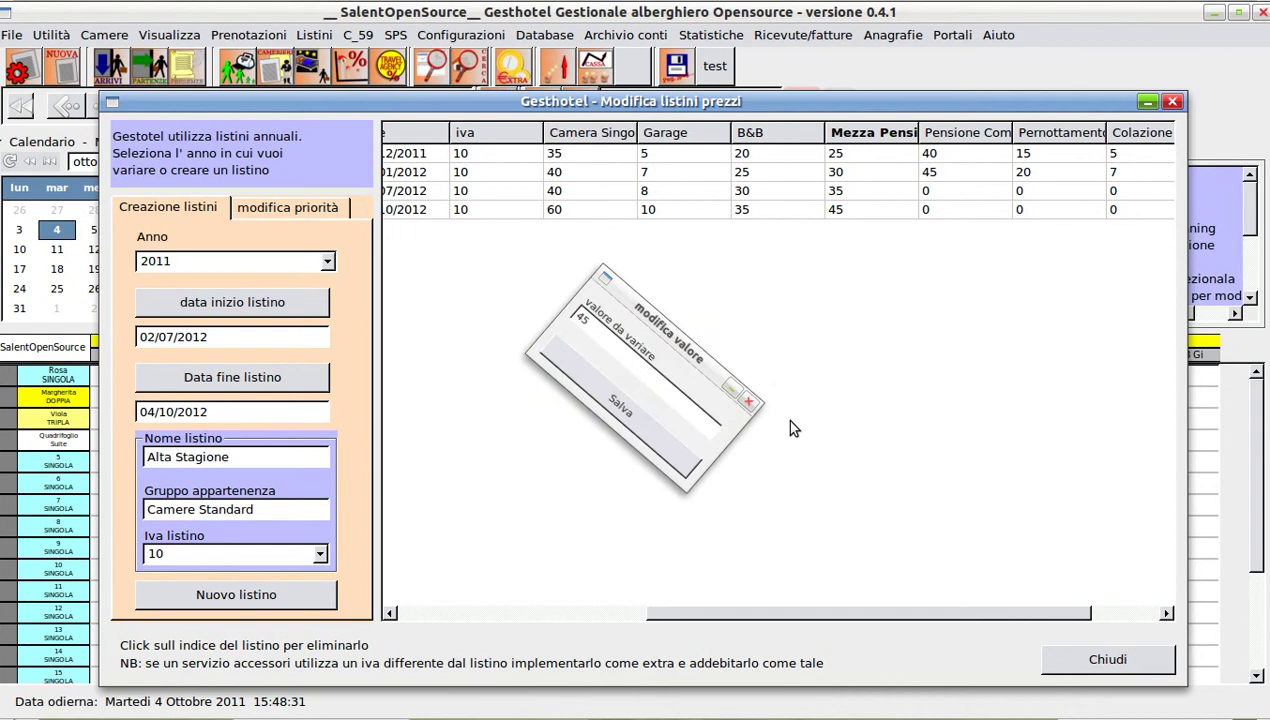
Step: Set the Pensione Completa price to 50 for Media Stagione and 60 for Alta Stagione
left_click(927, 191)
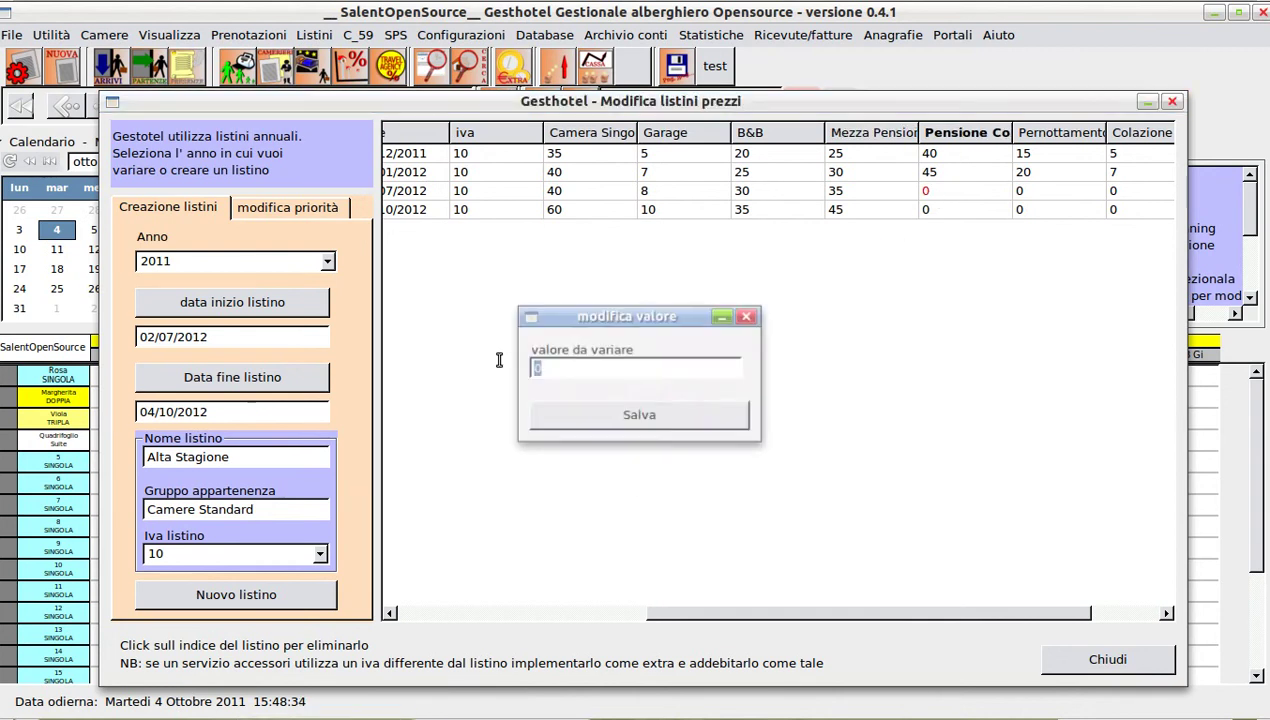
double_click(531, 365)
type("50")
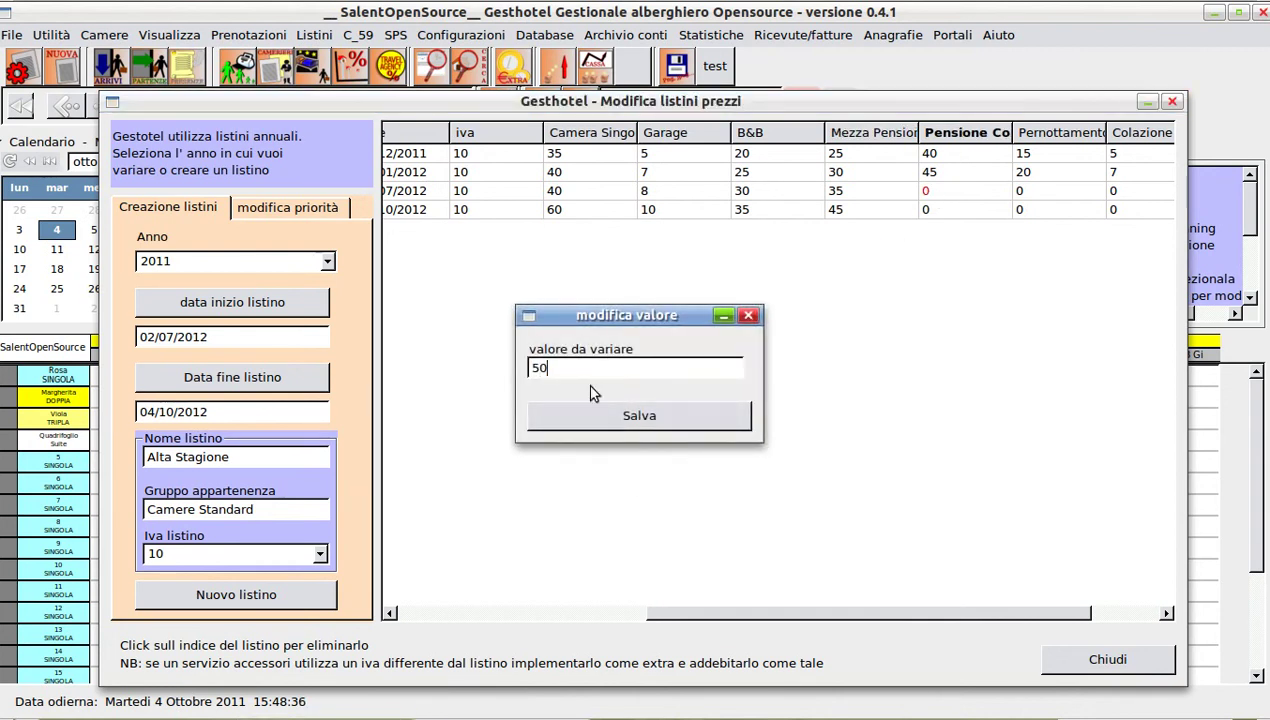
left_click(616, 422)
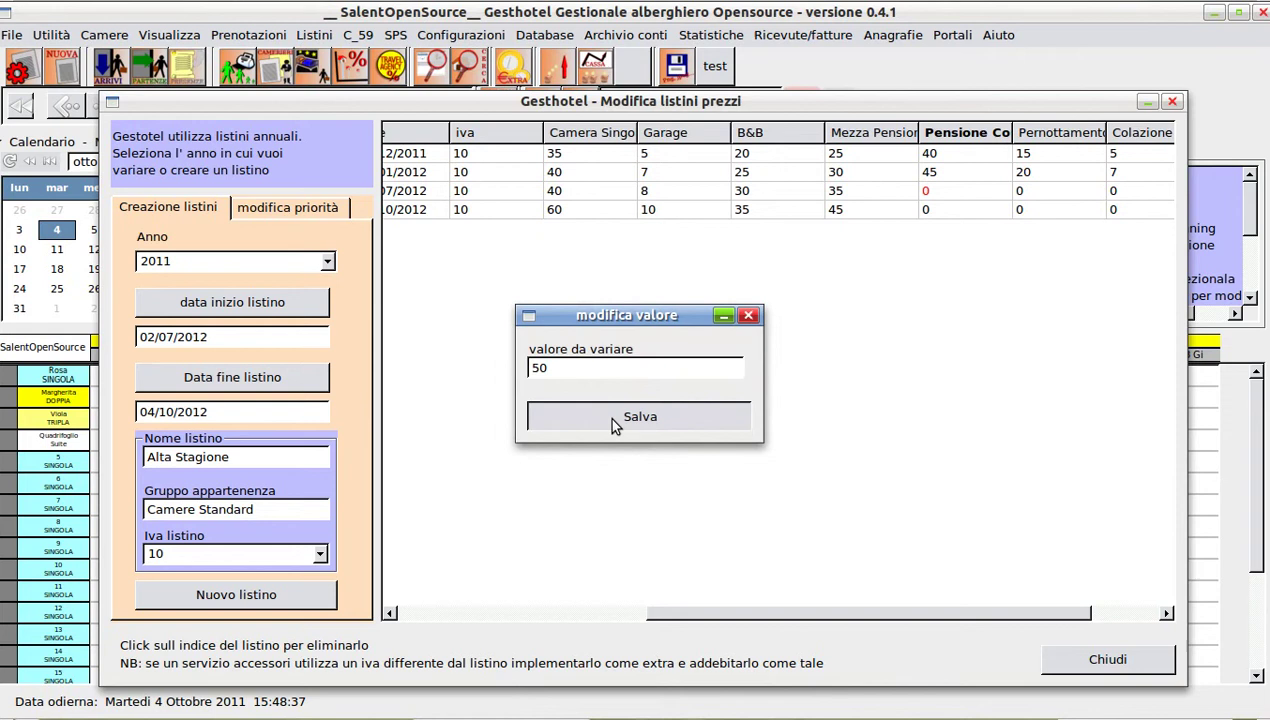
left_click(921, 210)
type("60")
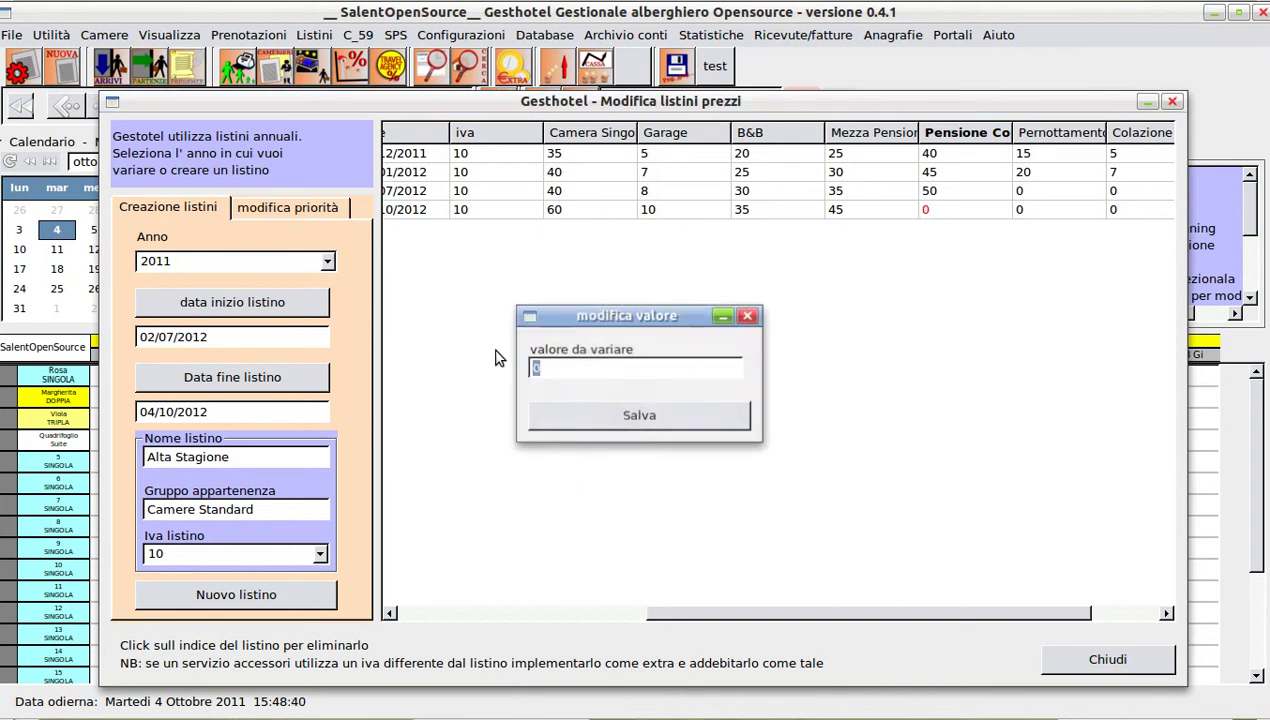
left_click(609, 421)
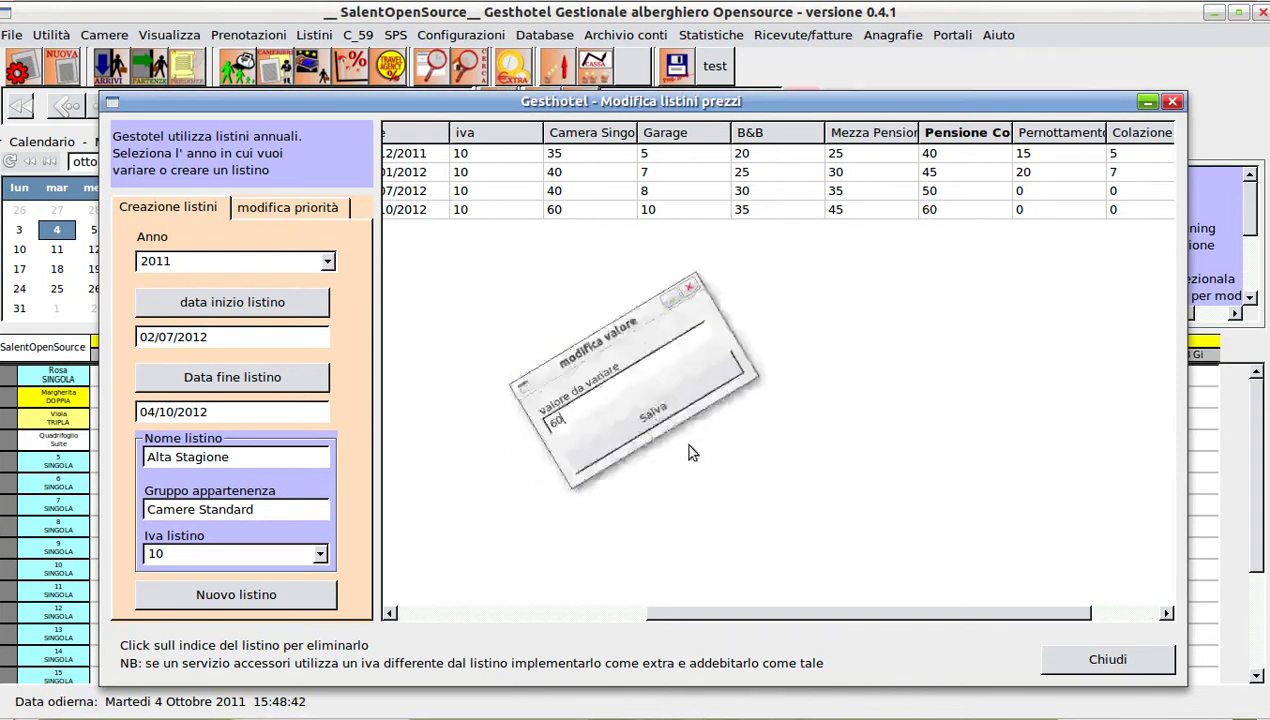
Step: Set the Pernottamento price to 30 for Media Stagione and 40 for Alta Stagione
left_click(1019, 191)
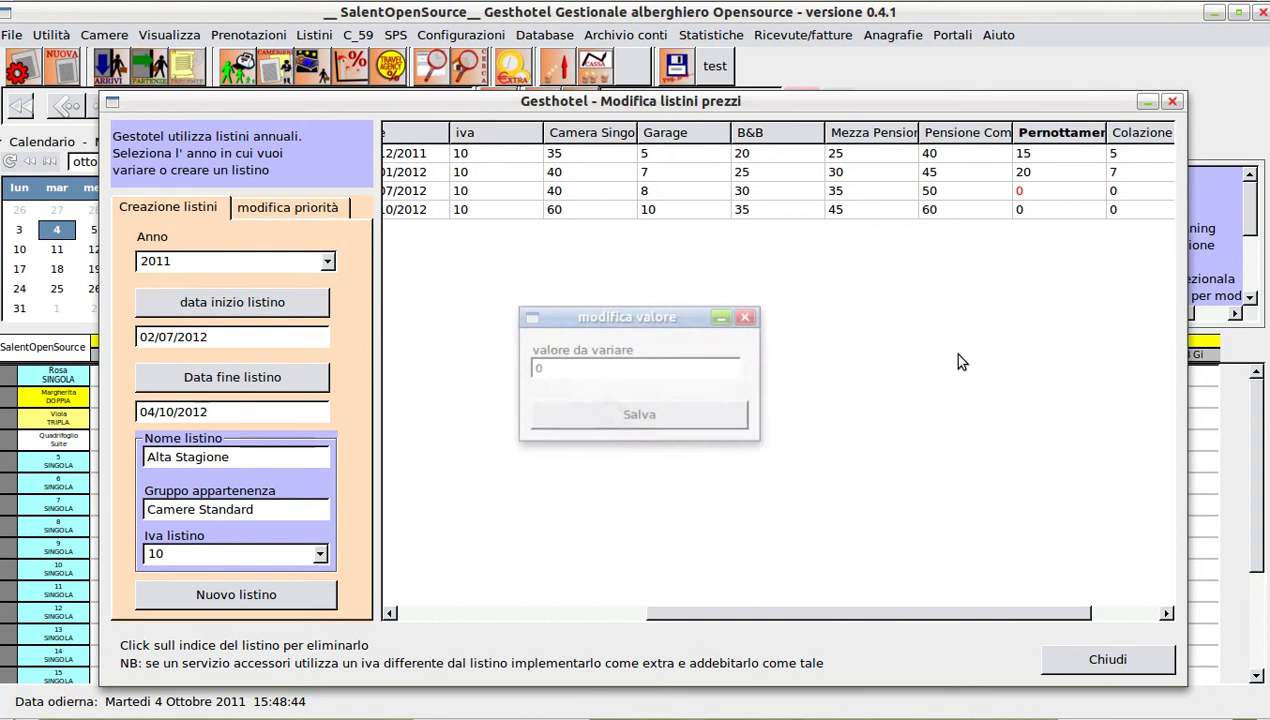
key("BackSpace")
type("3")
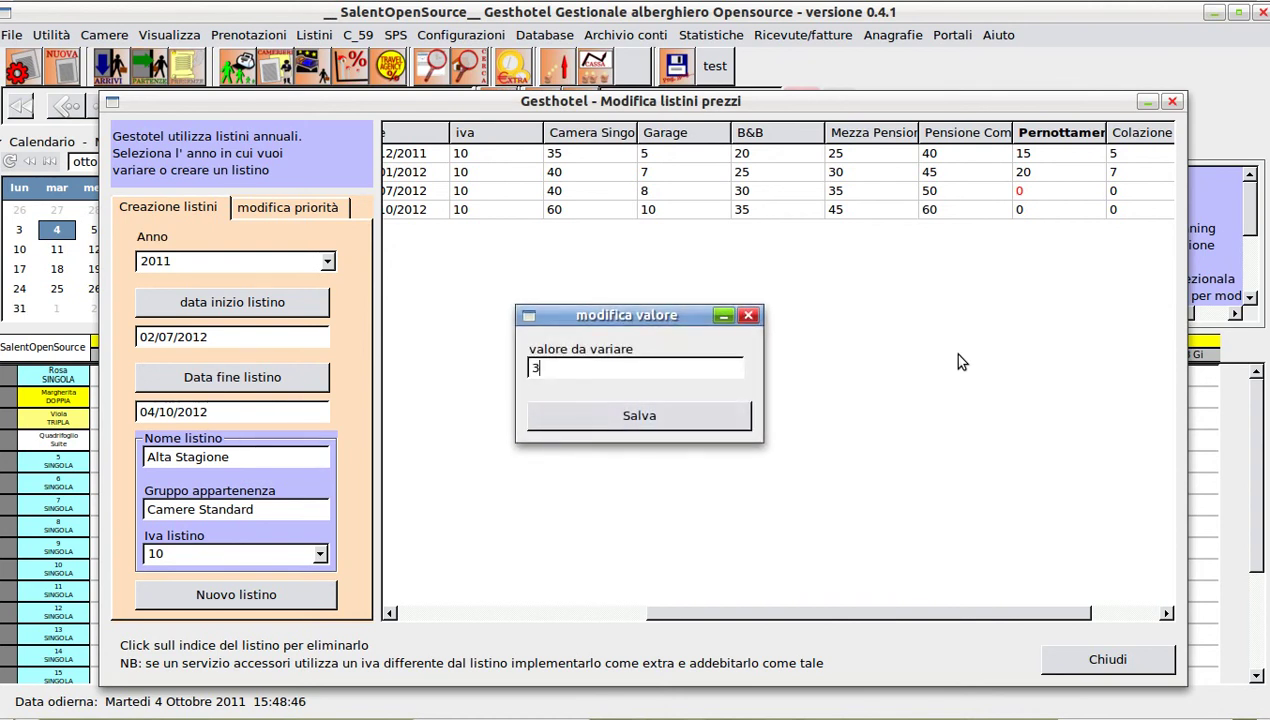
left_click(590, 428)
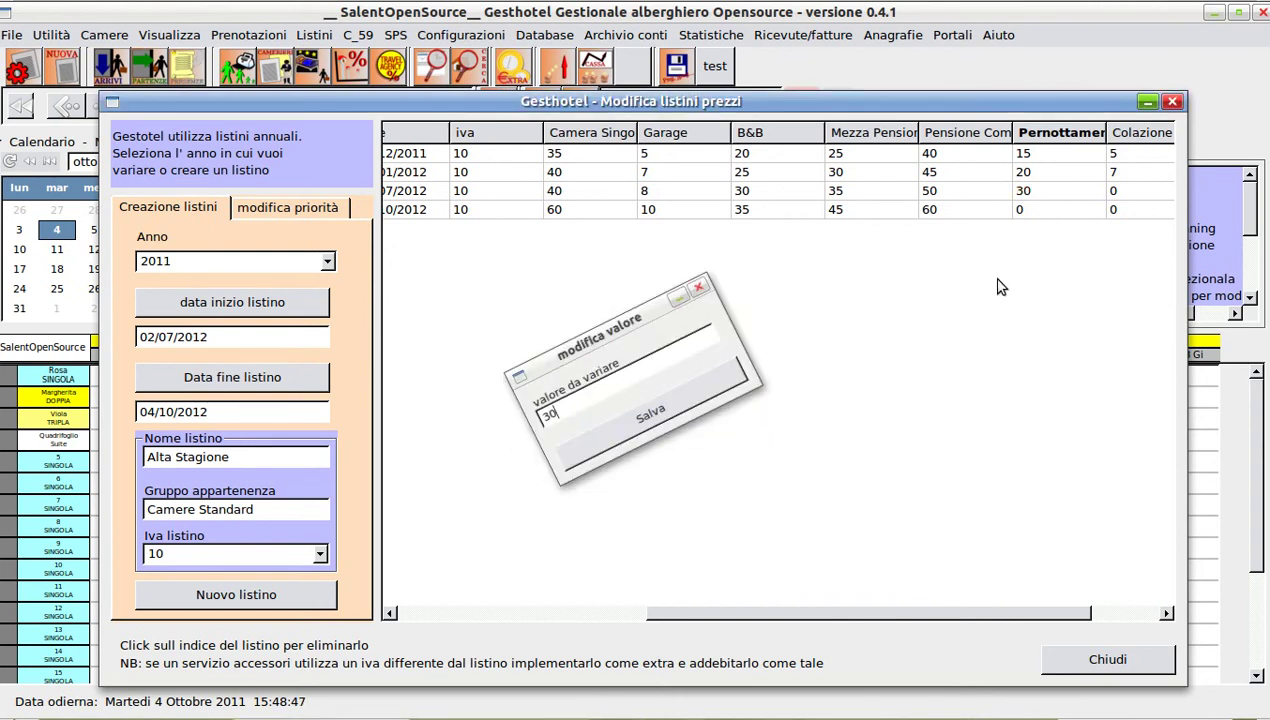
left_click(1019, 210)
key("BackSpace")
type("40")
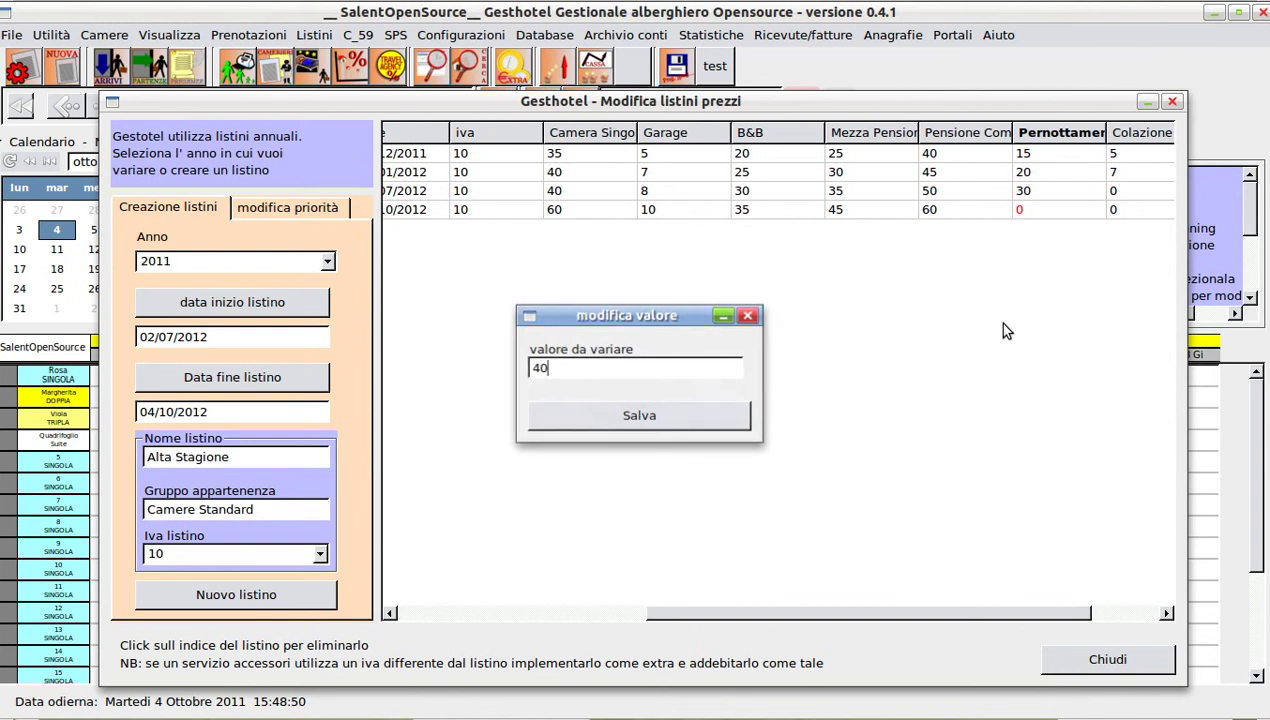
left_click(675, 428)
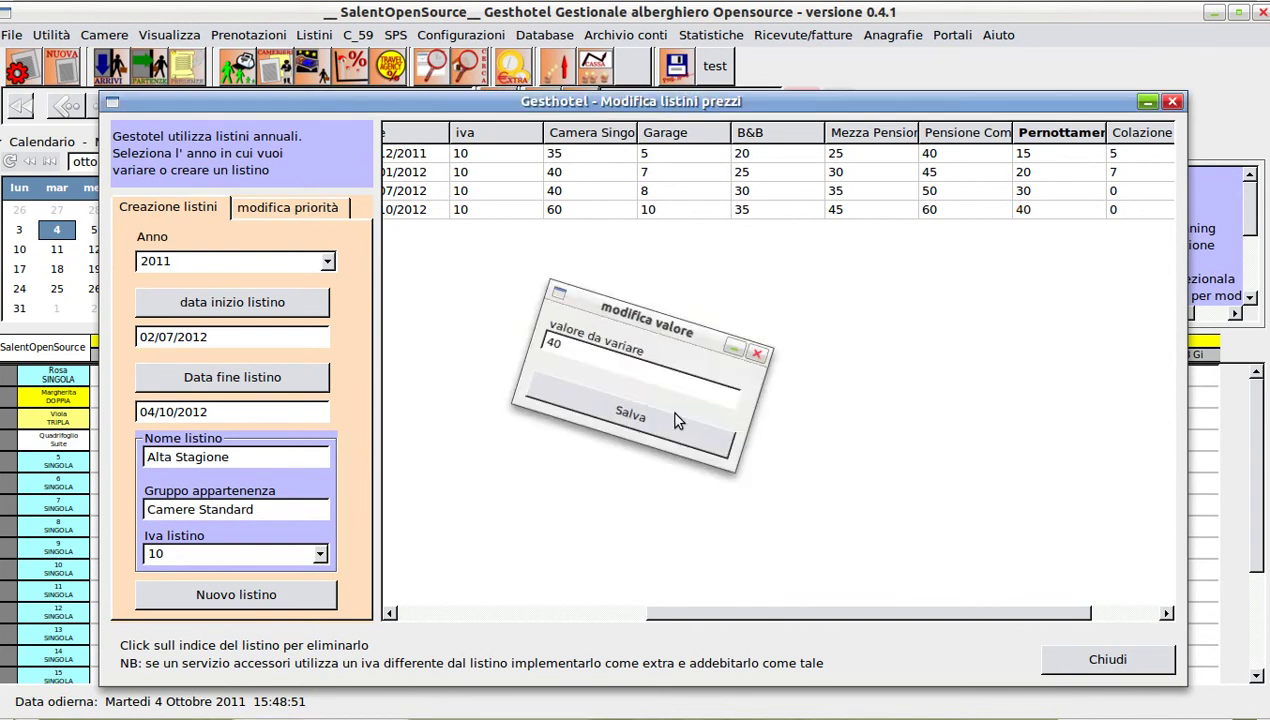
Step: Set the Colazione price to 10 for Media Stagione and 12 for Alta Stagione, and close the price list editor
left_click(1121, 191)
key("BackSpace")
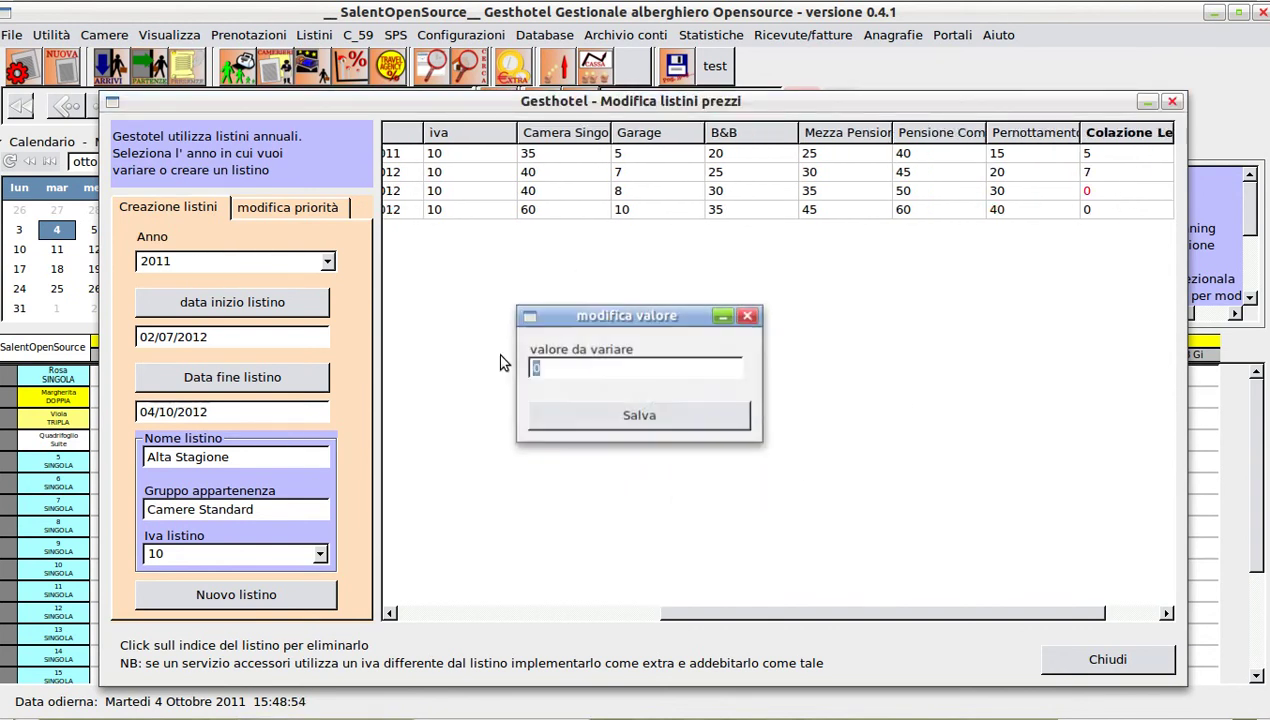
type("10")
left_click(638, 415)
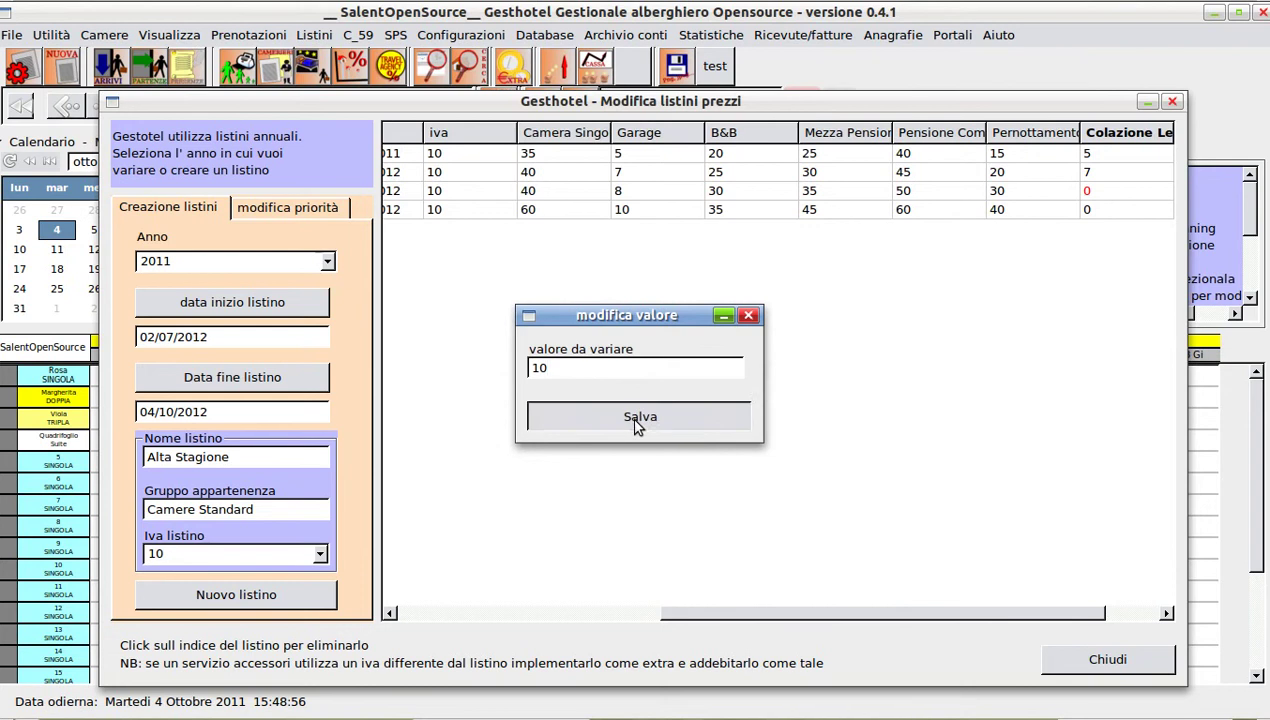
left_click(1089, 210)
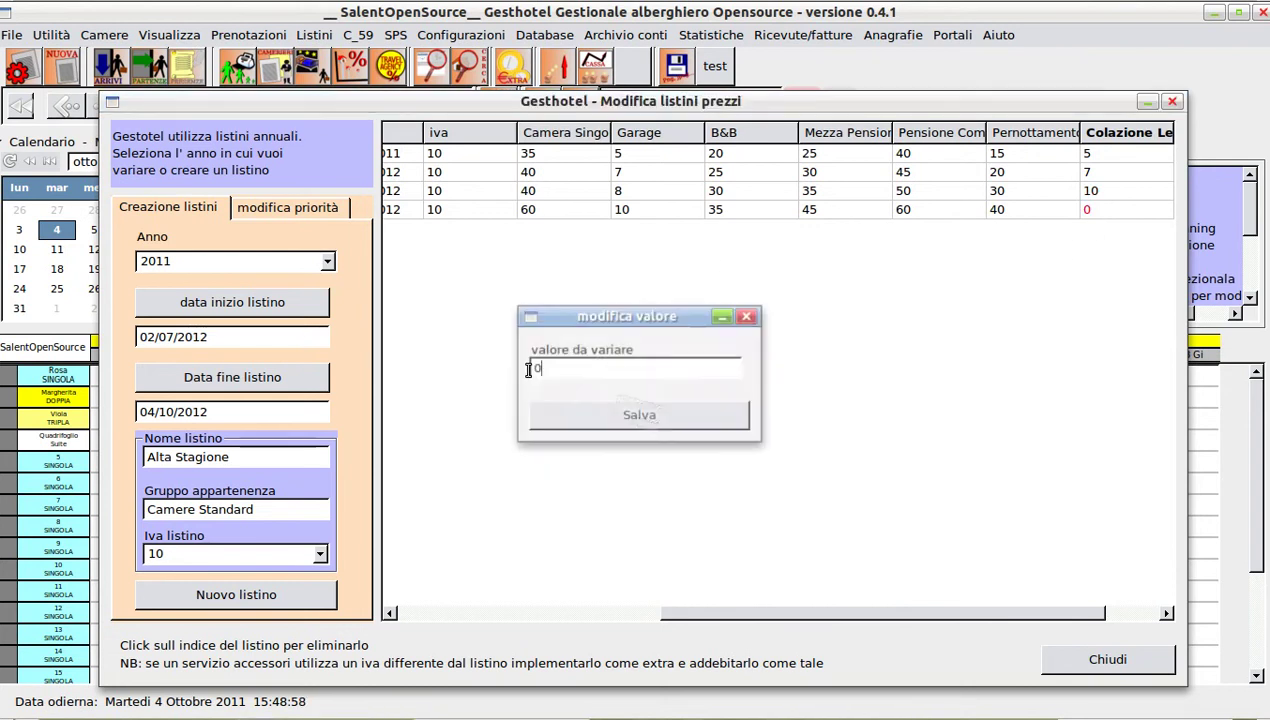
key("BackSpace")
type("12")
left_click(588, 425)
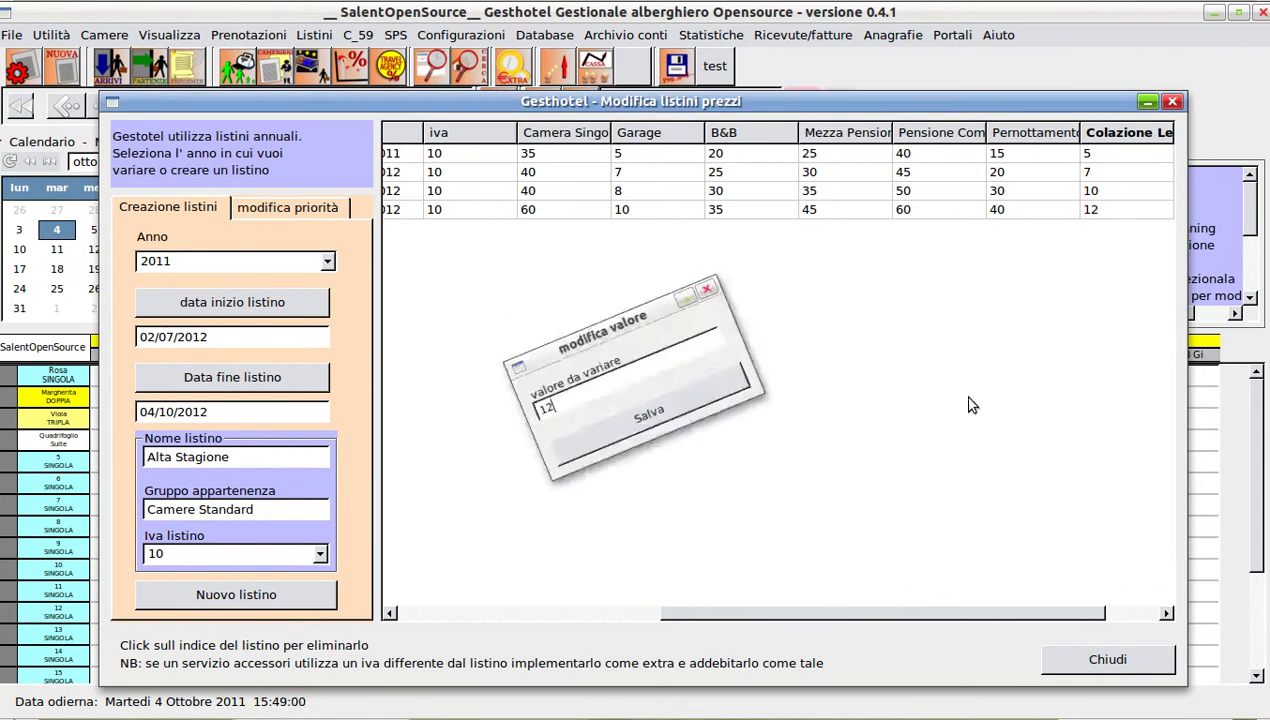
left_click_drag(872, 616, 565, 628)
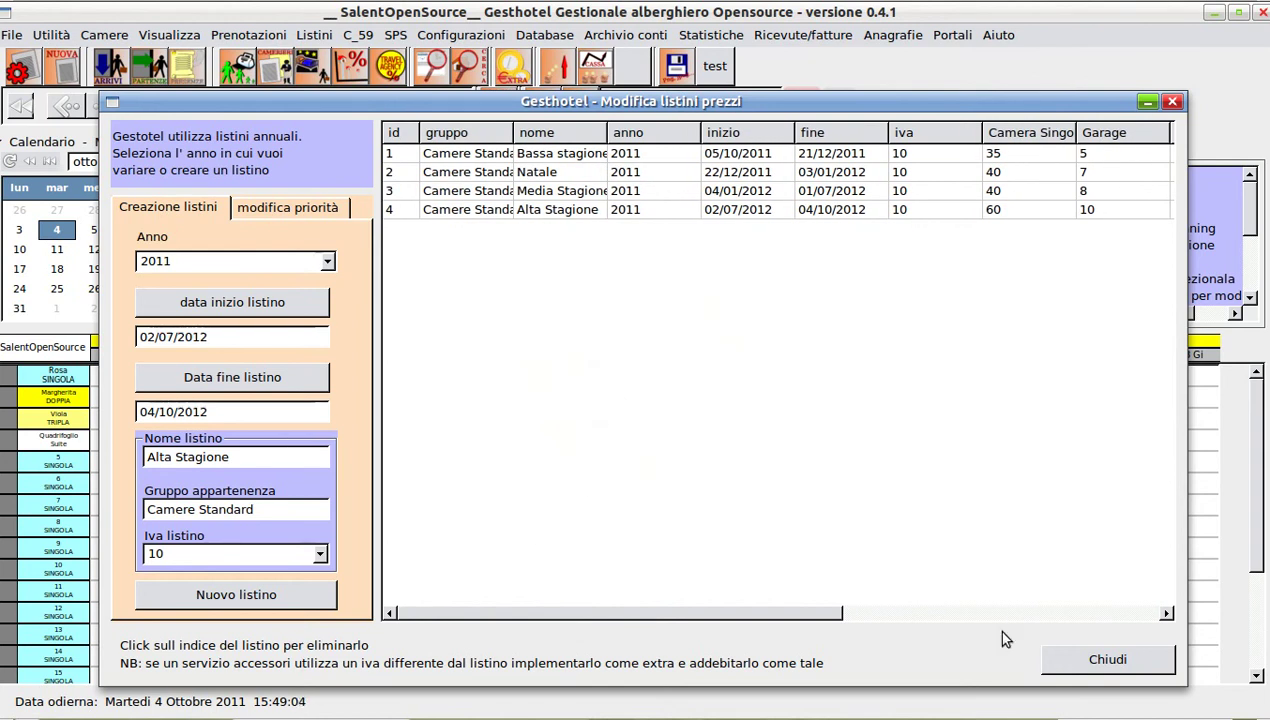
left_click(1108, 662)
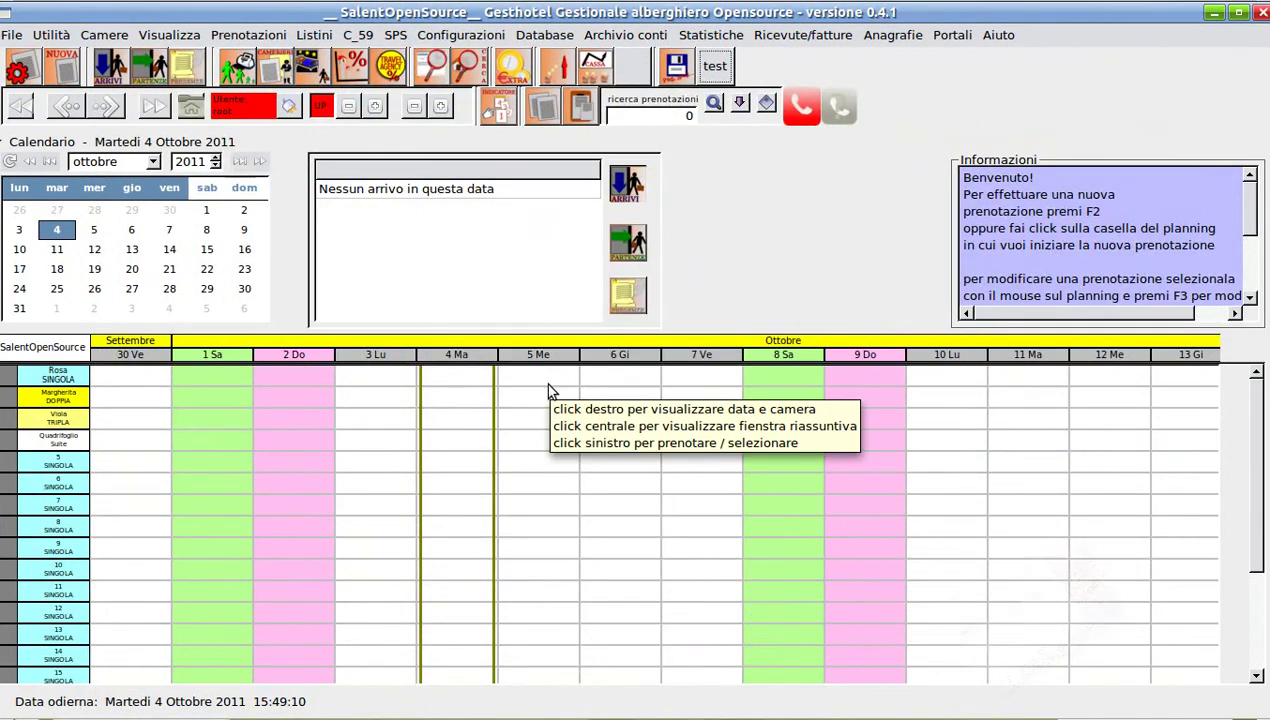
Step: Open the discount classes and set the base discount to 10 for adulti and 100 for infanti
left_click(312, 36)
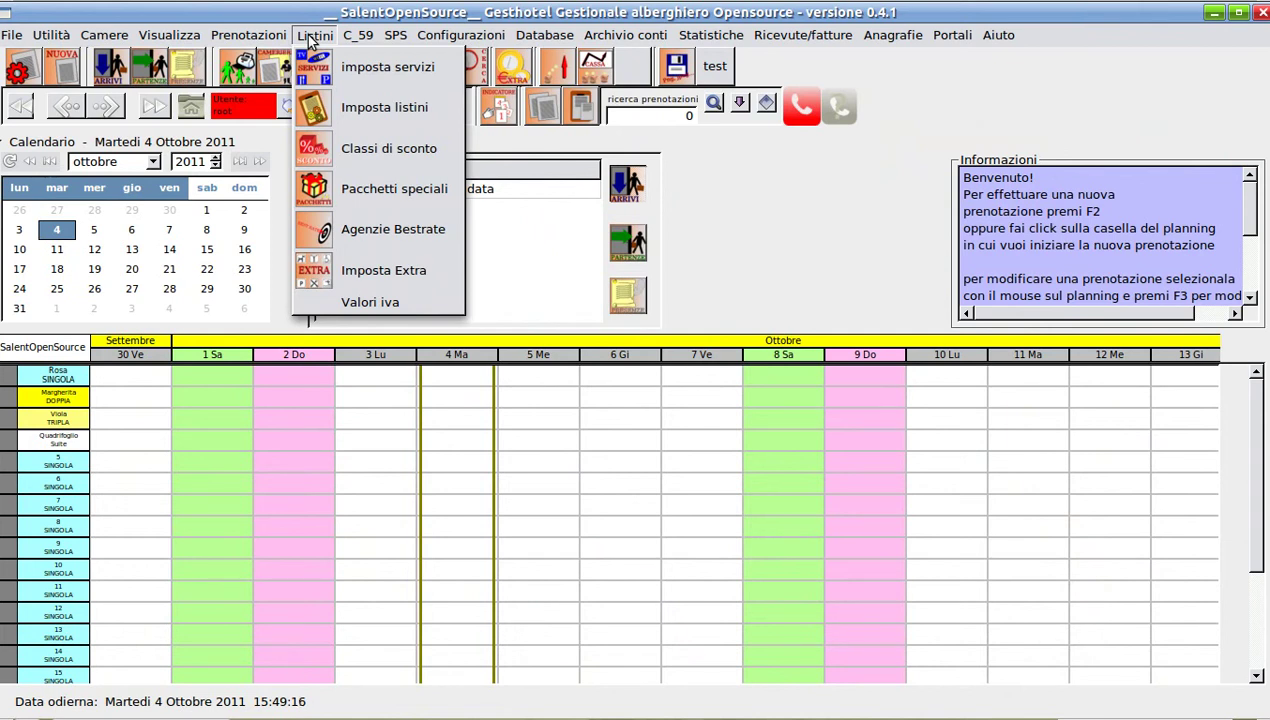
left_click(364, 150)
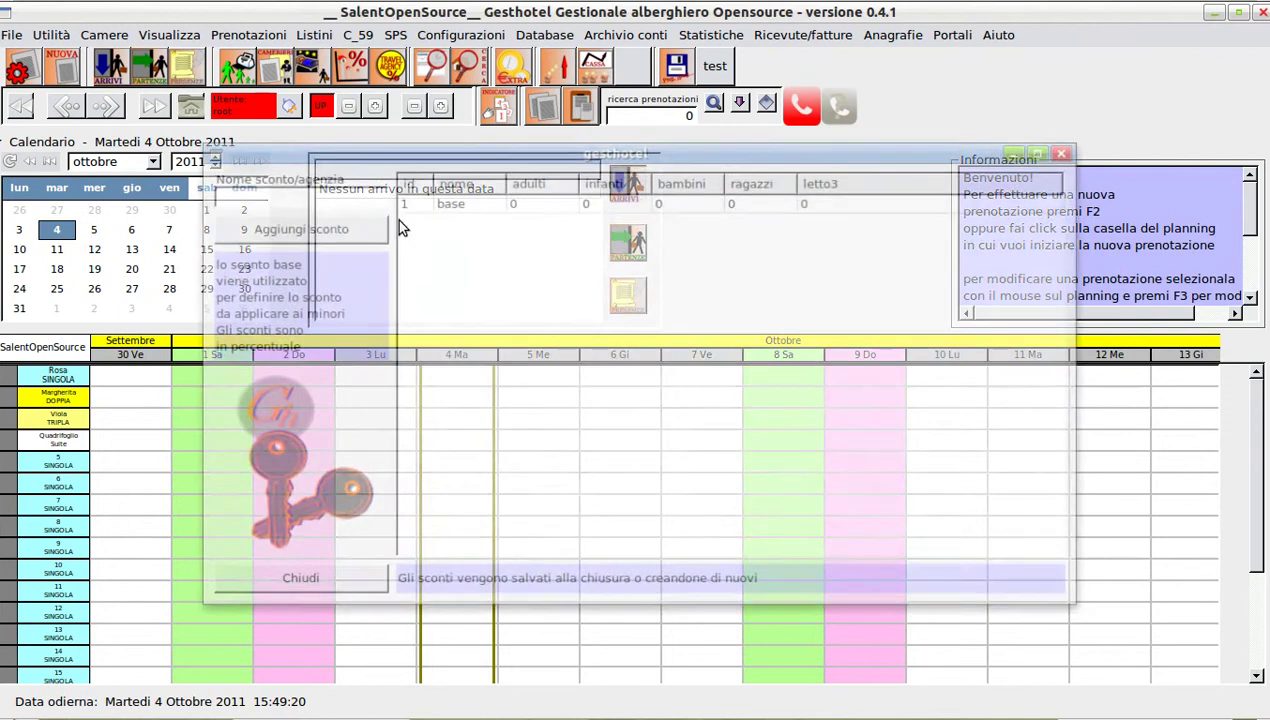
left_click(312, 36)
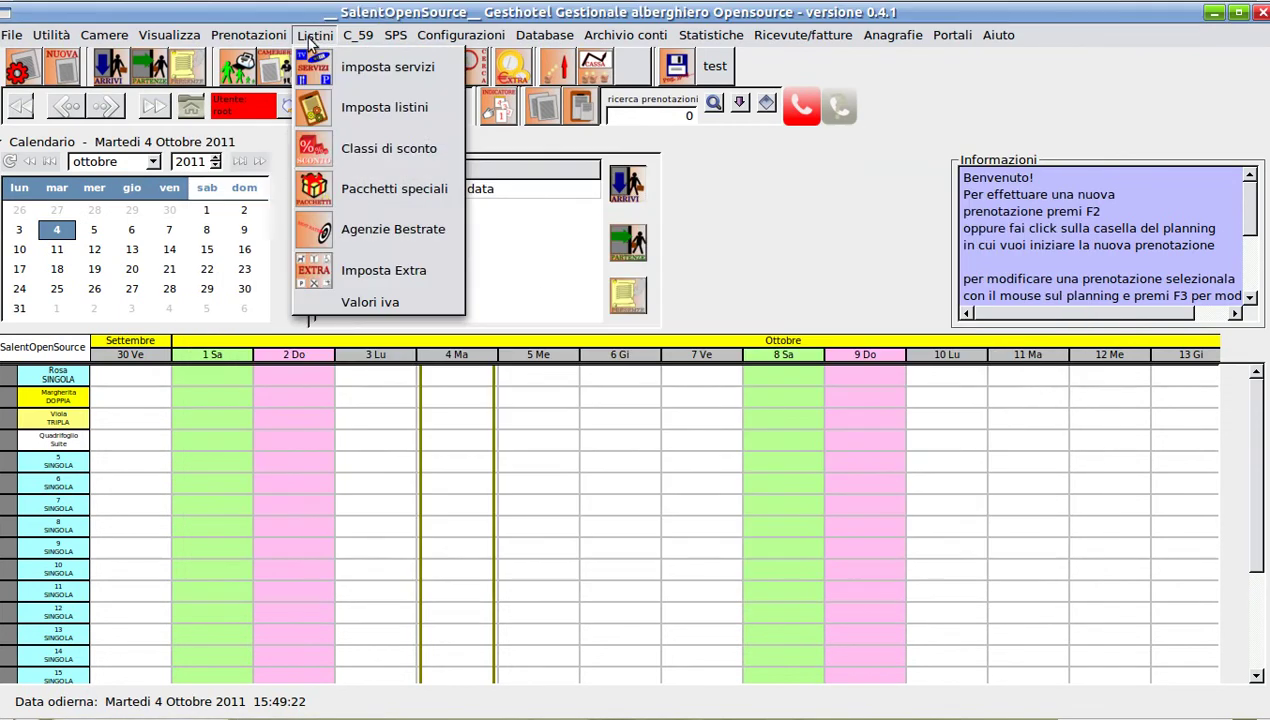
left_click(697, 182)
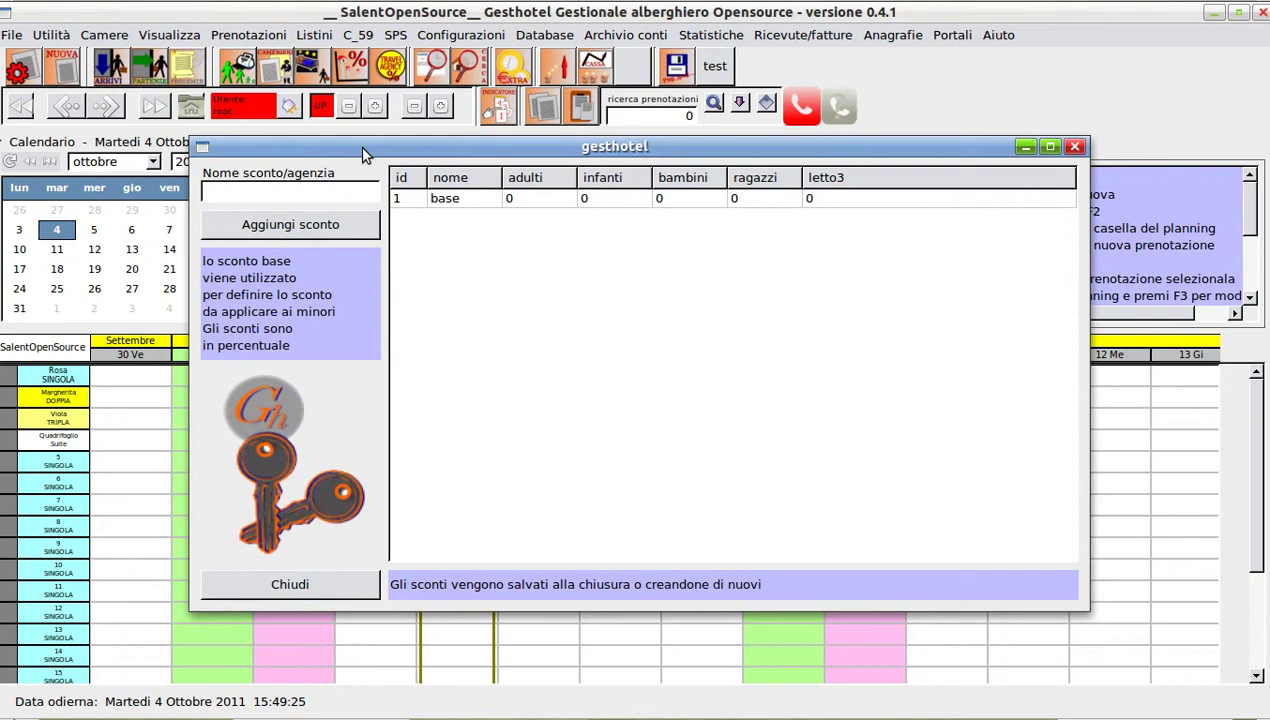
left_click_drag(365, 155, 363, 128)
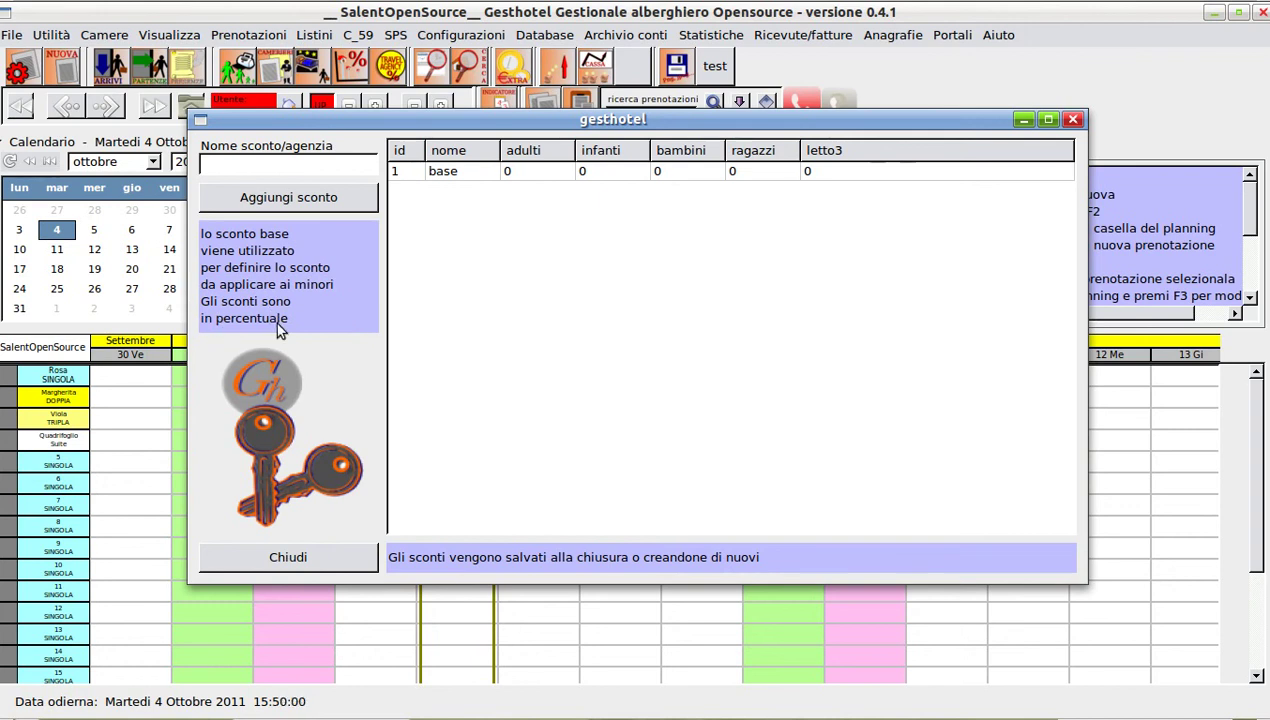
double_click(510, 175)
type("10")
double_click(589, 174)
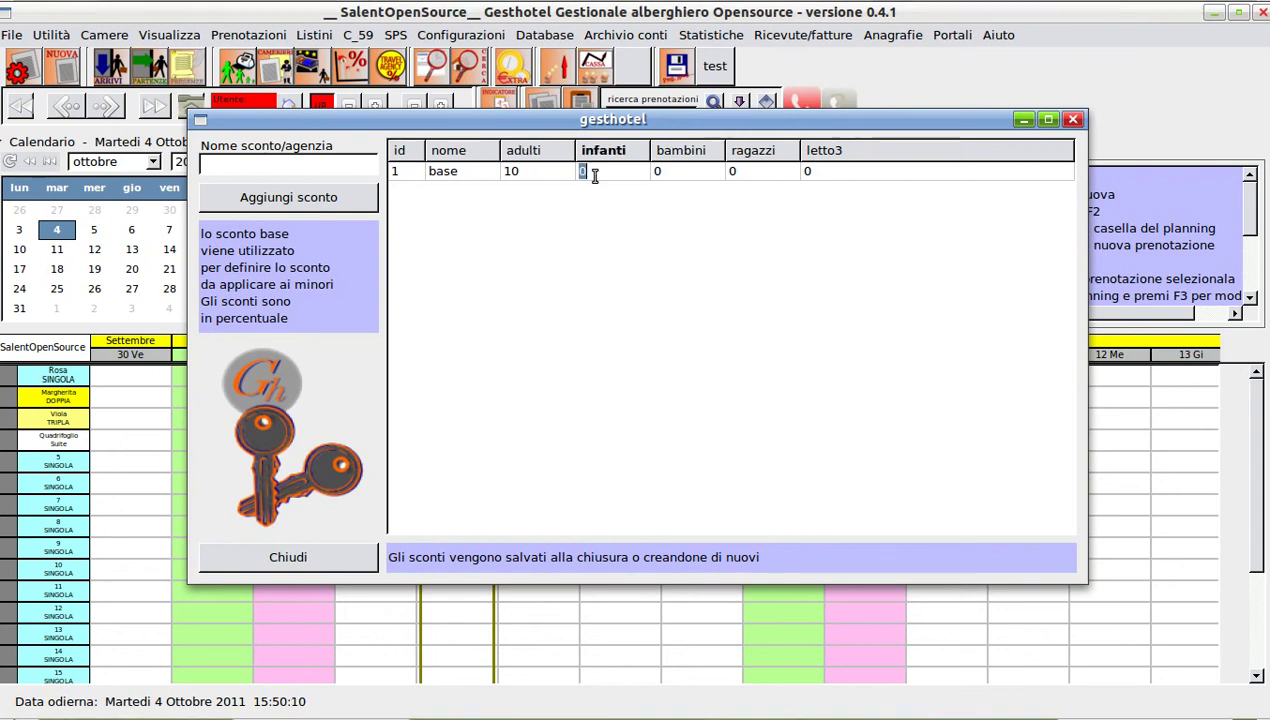
type("100")
Step: Set the base discount to 30 for bambini, 15 for ragazzi and 20 for letto3
left_click(672, 180)
double_click(672, 180)
type("30")
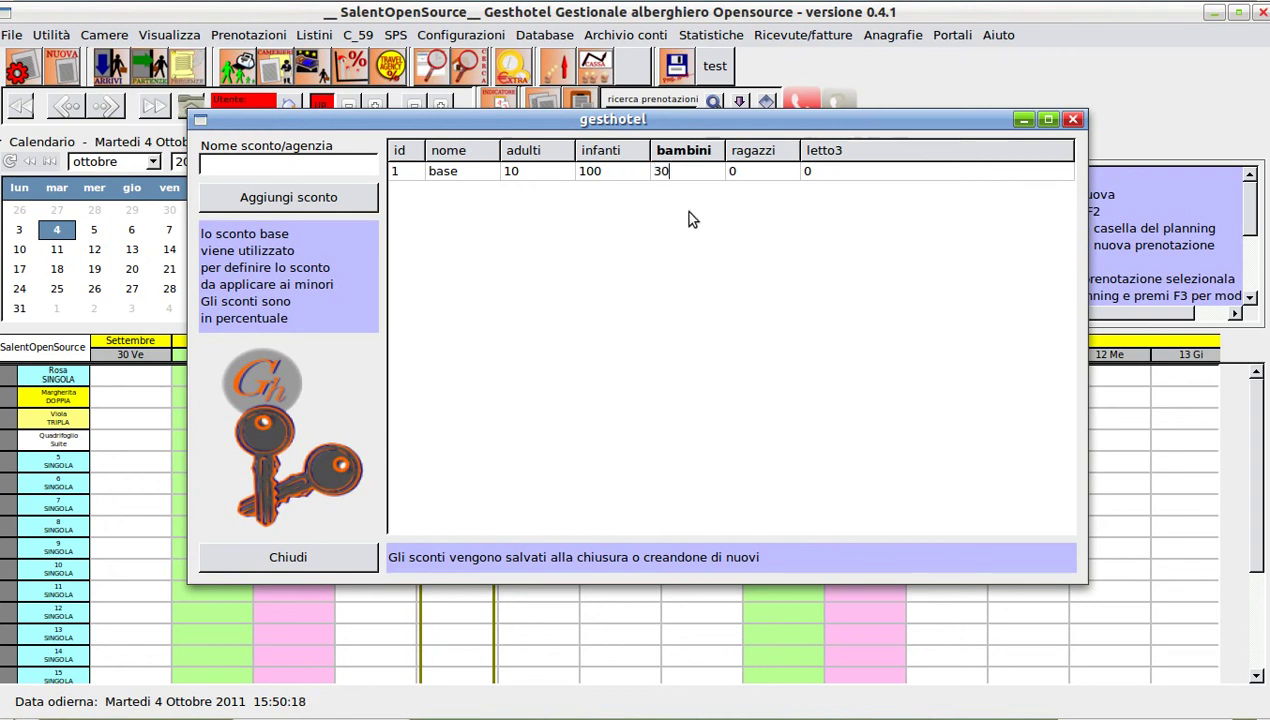
double_click(742, 178)
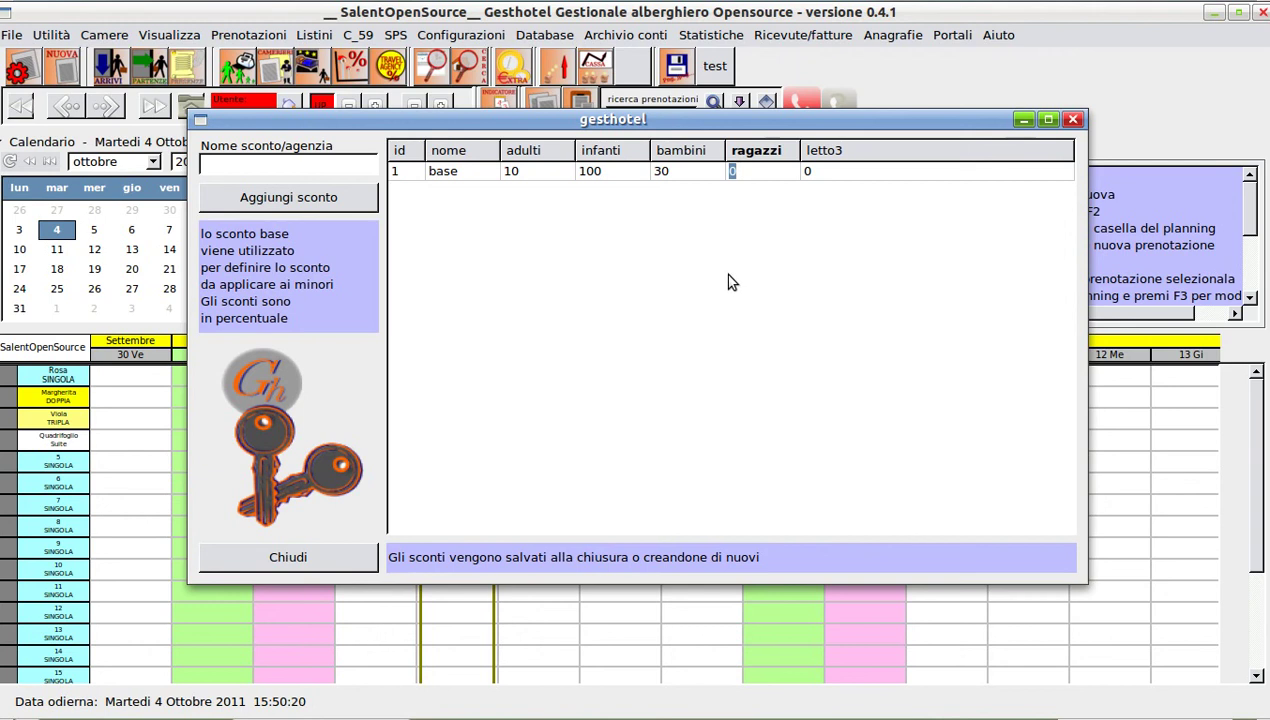
type("15")
key("shift+Tab")
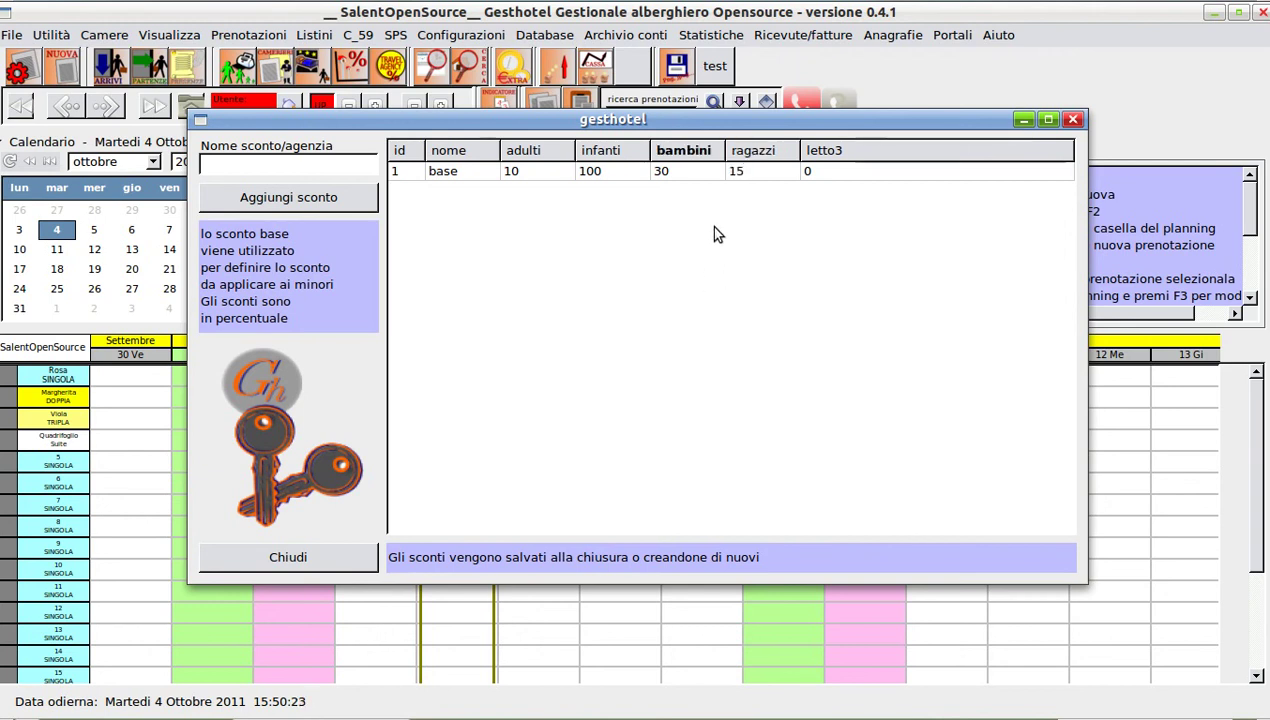
double_click(808, 172)
type("20")
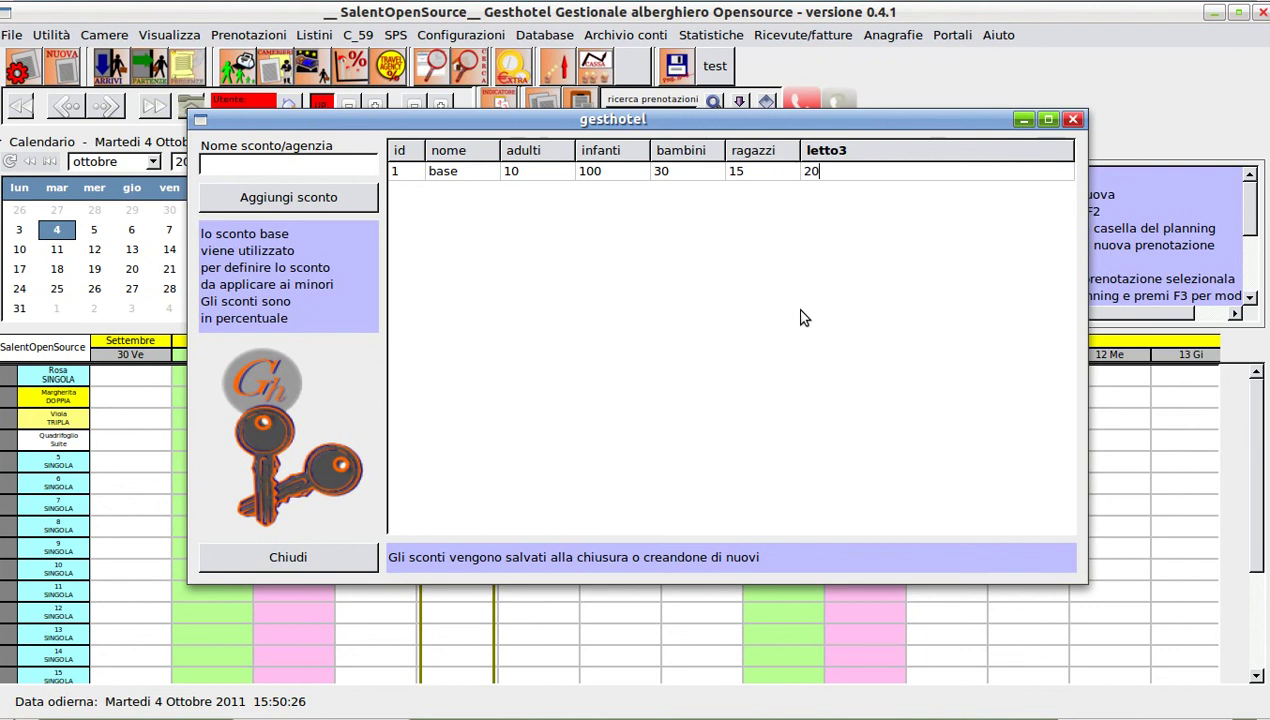
key("Return")
Step: Add a discount class named agenzia with a discount of 5 for adulti and 100 for infanti
left_click(309, 170)
type("agenzia")
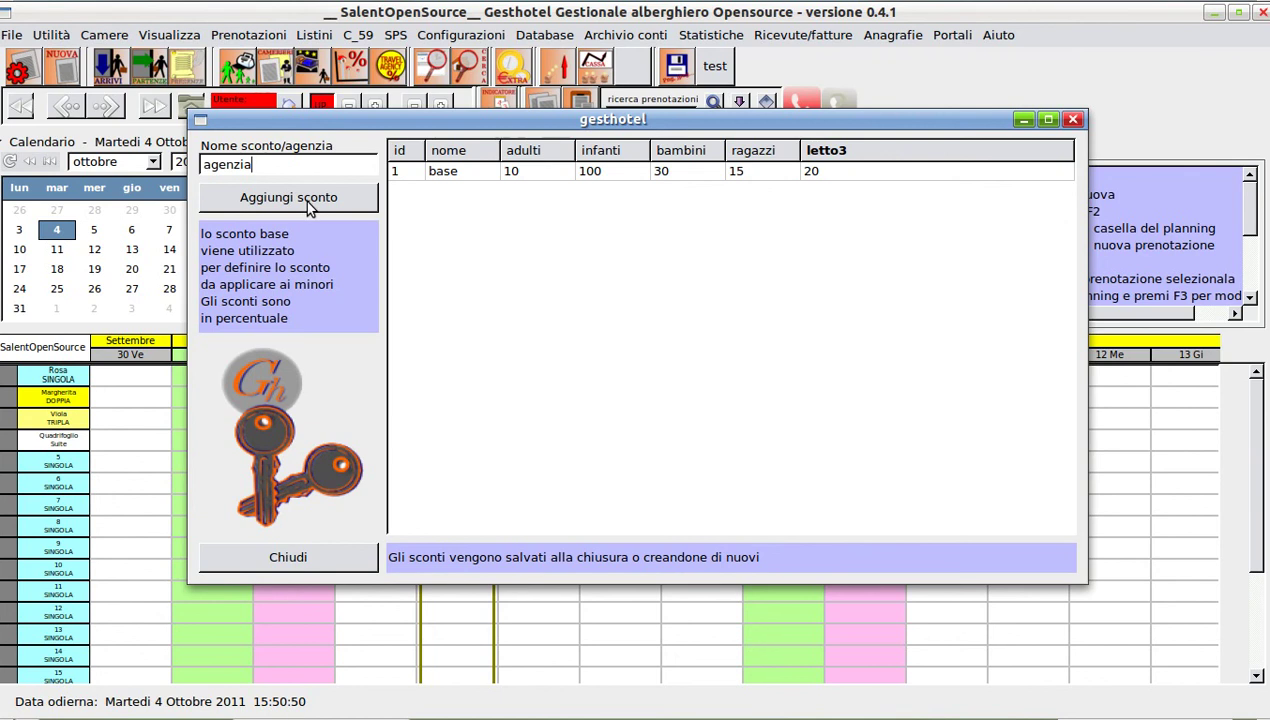
left_click(308, 200)
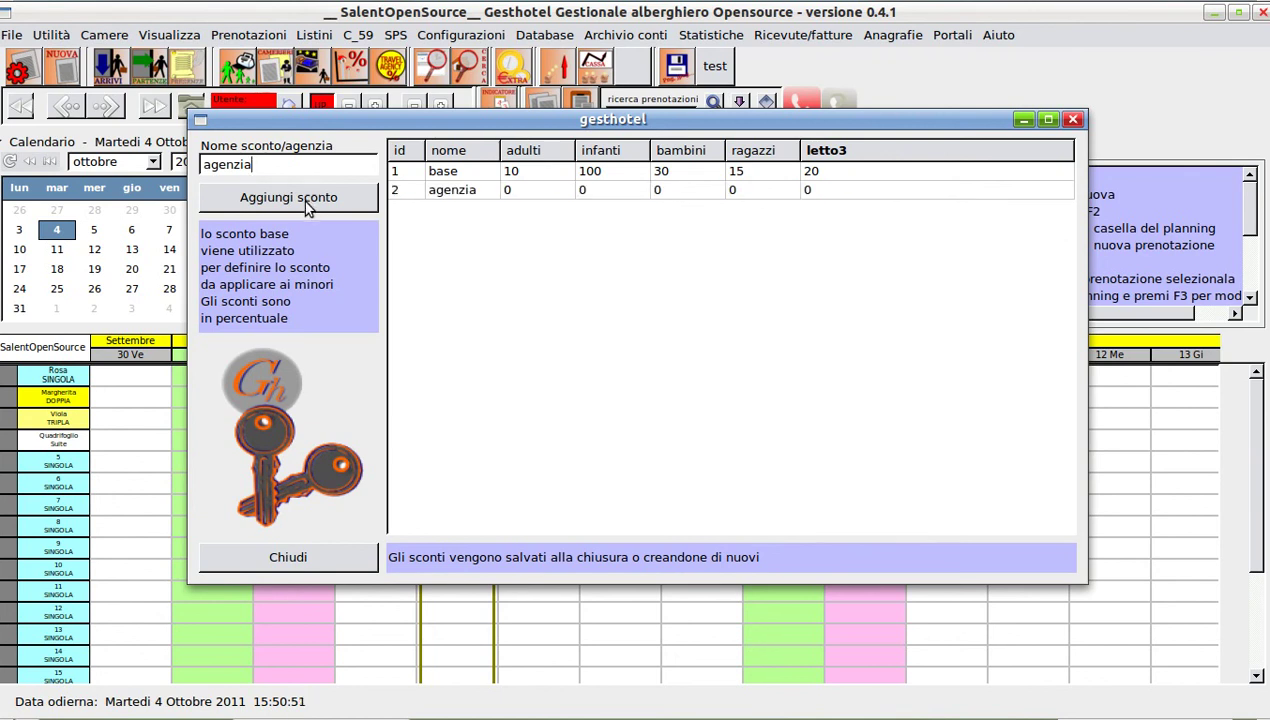
left_click(512, 192)
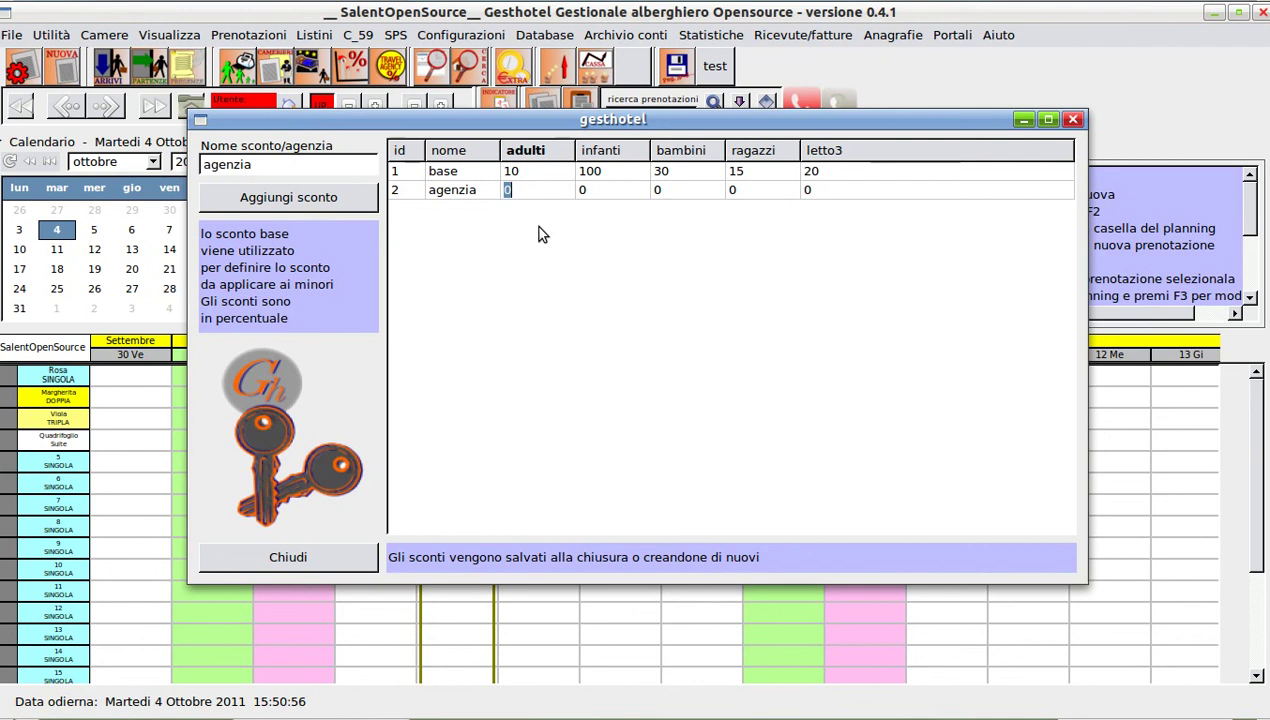
type("5")
left_click(595, 192)
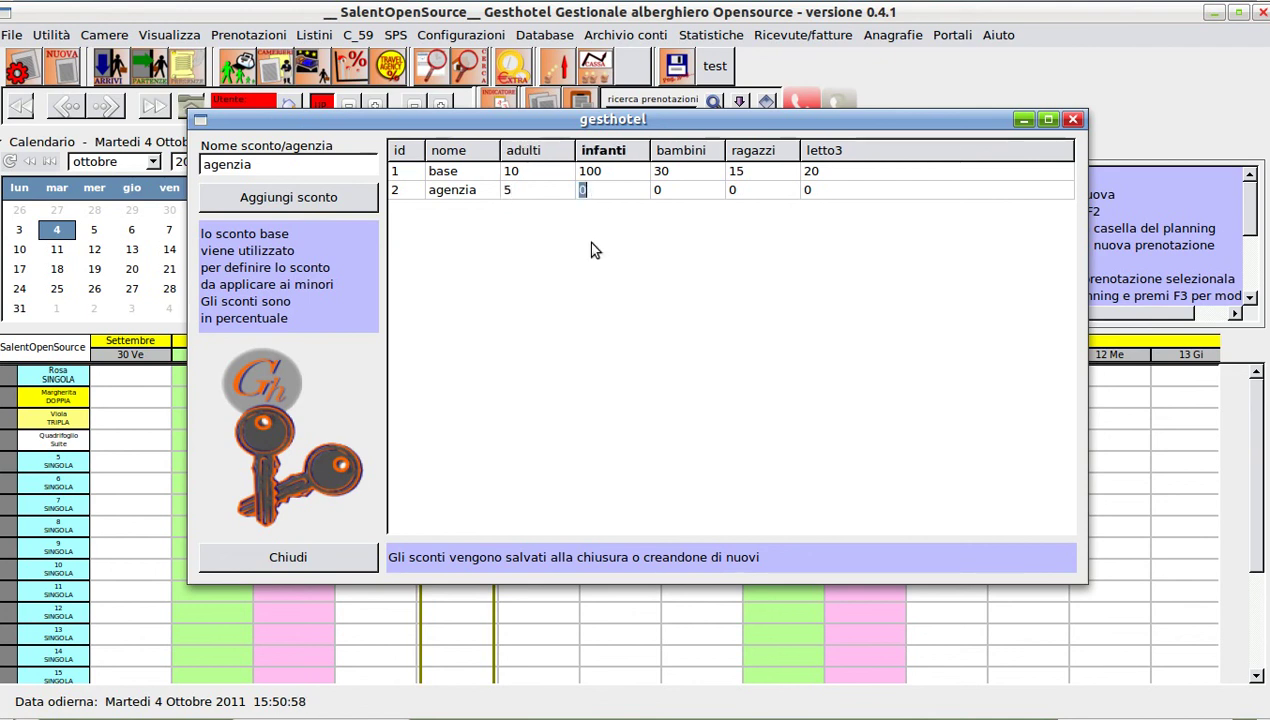
type("100")
Step: Set the agenzia discount to 25 for bambini, 15 for ragazzi and 20 for letto3, and close the discount classes
left_click(660, 191)
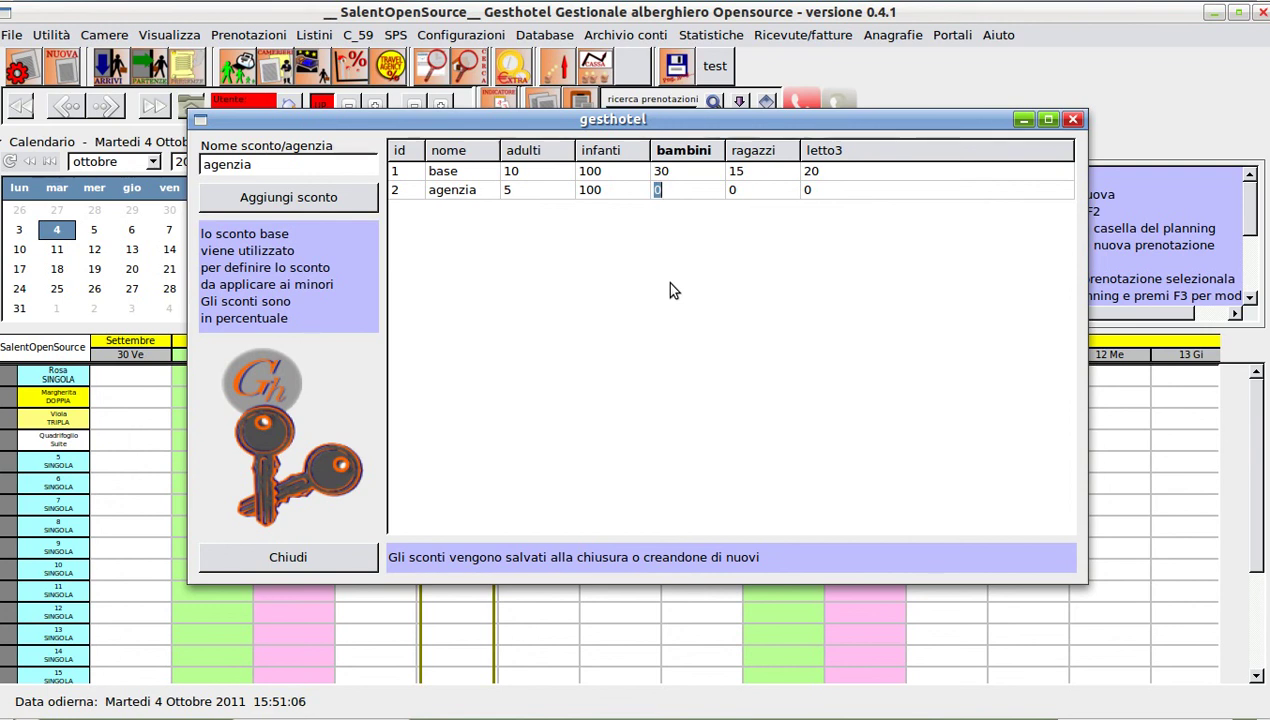
type("25")
key("Tab")
type("15")
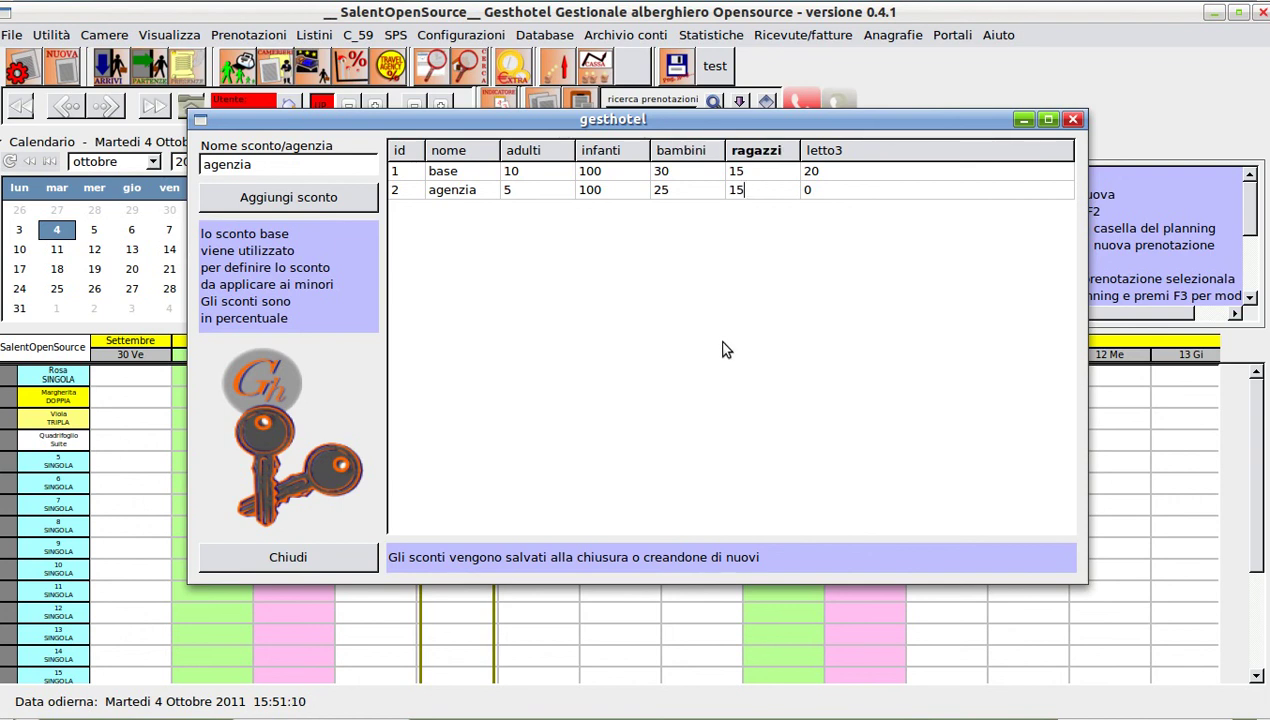
key("Tab")
type("20")
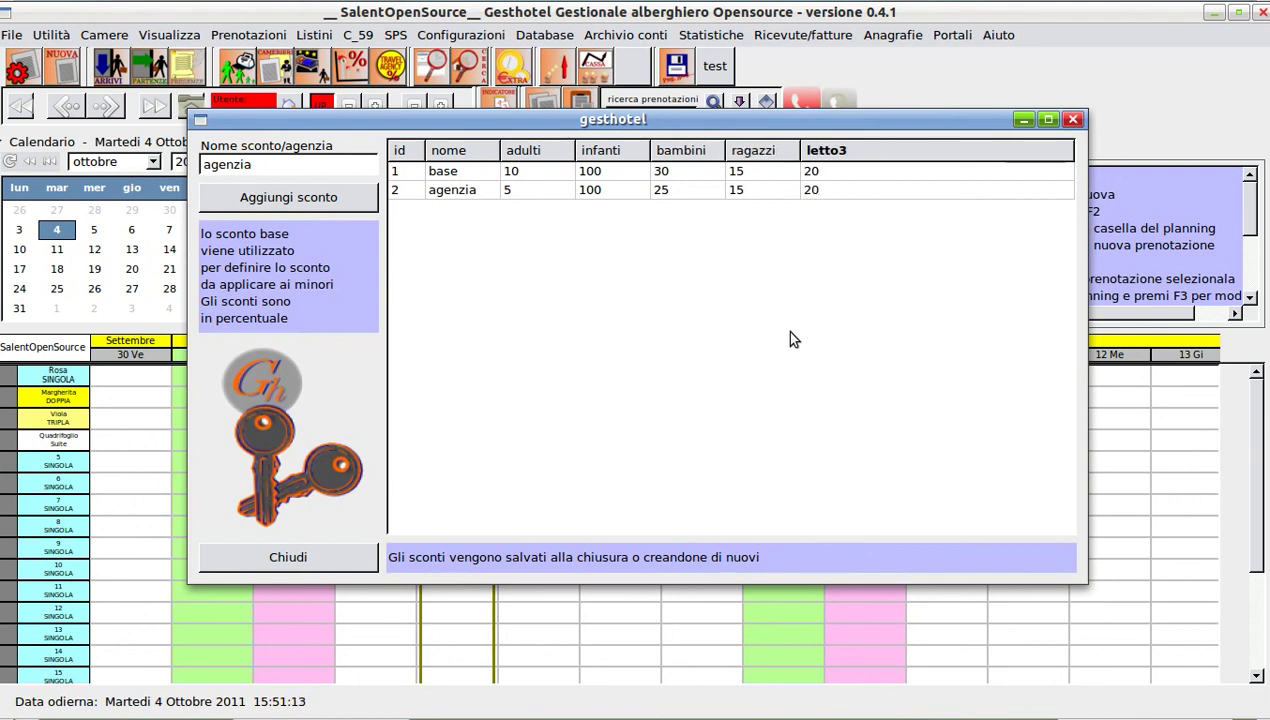
key("shift+Tab")
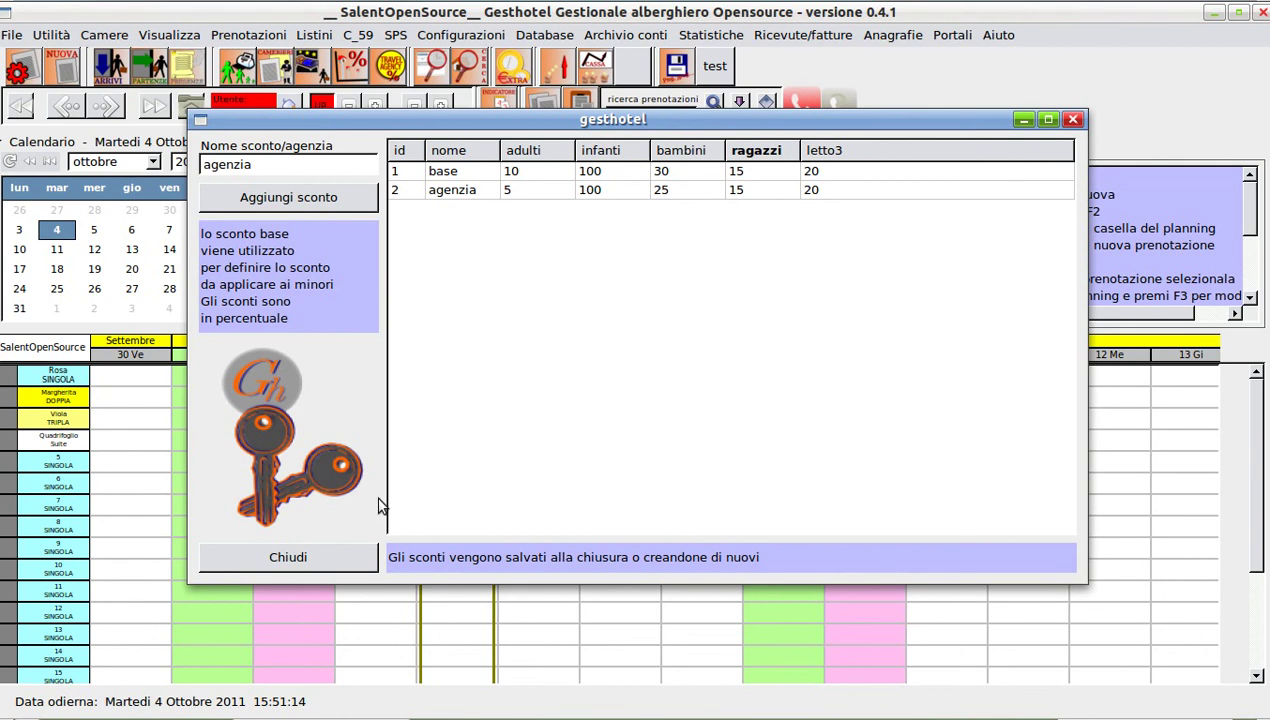
left_click(343, 556)
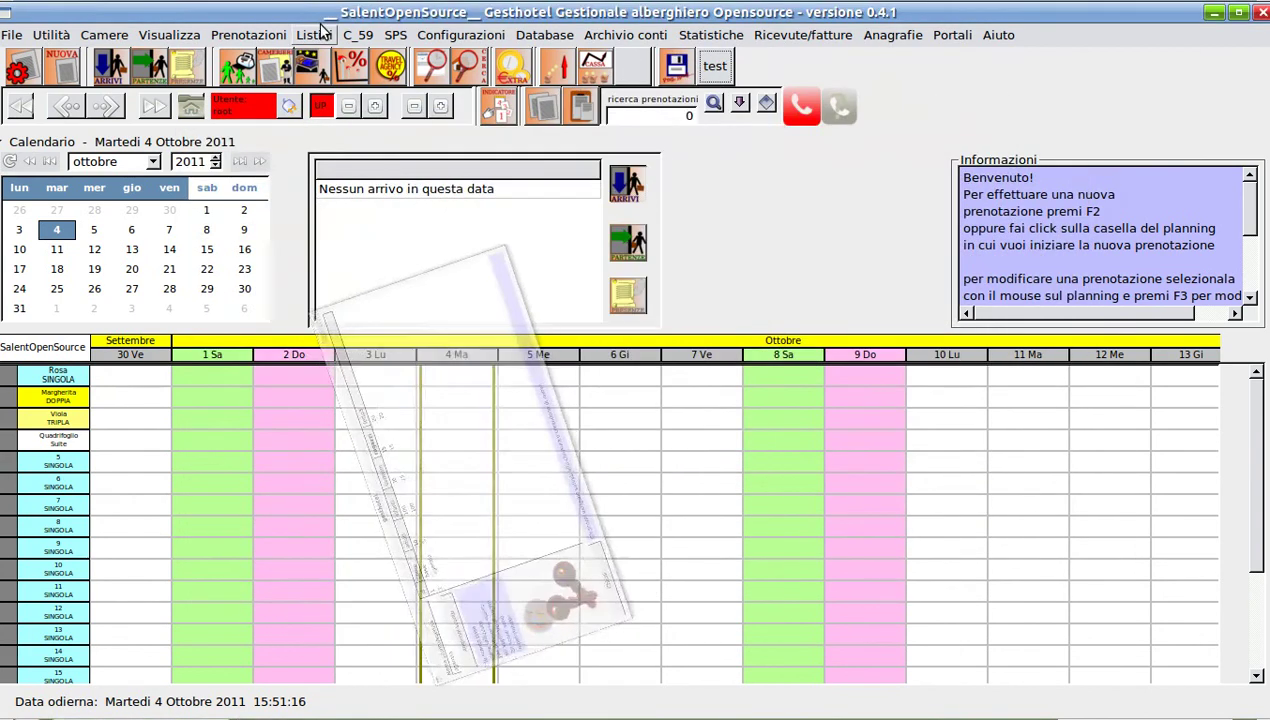
Step: Add a special package named Pacchetto Natale with 5 nights
left_click(316, 36)
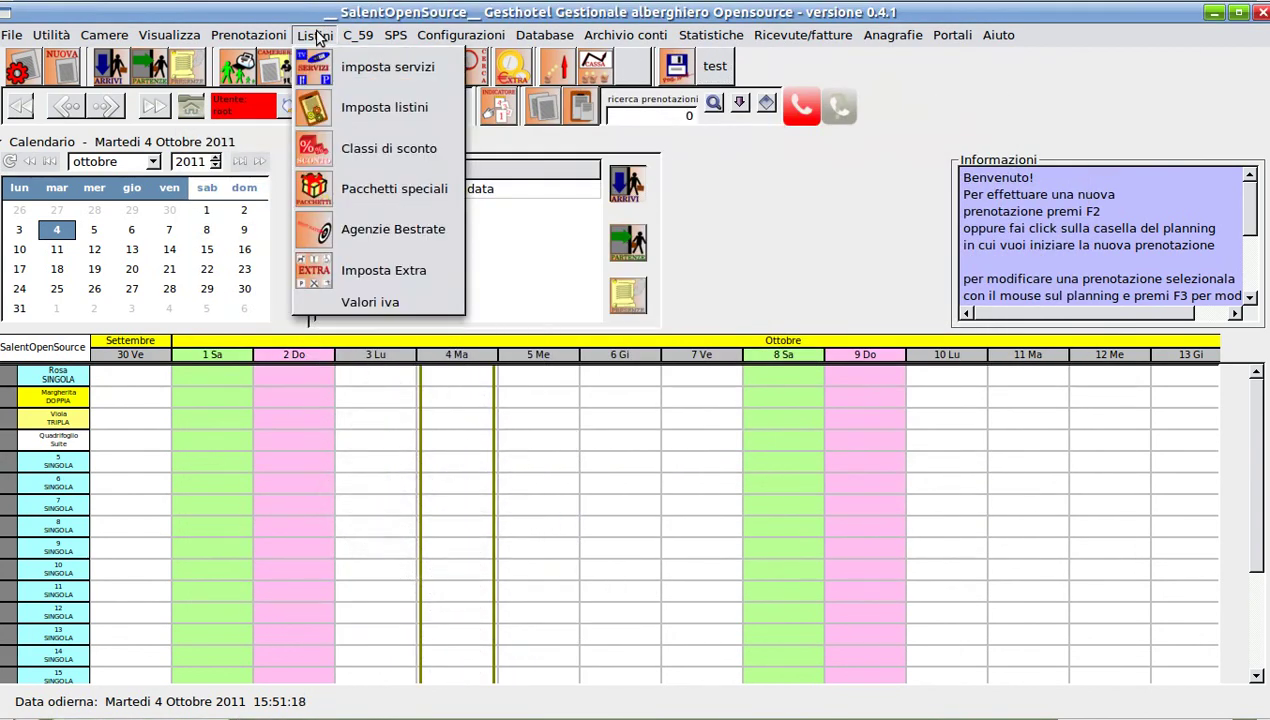
left_click(370, 195)
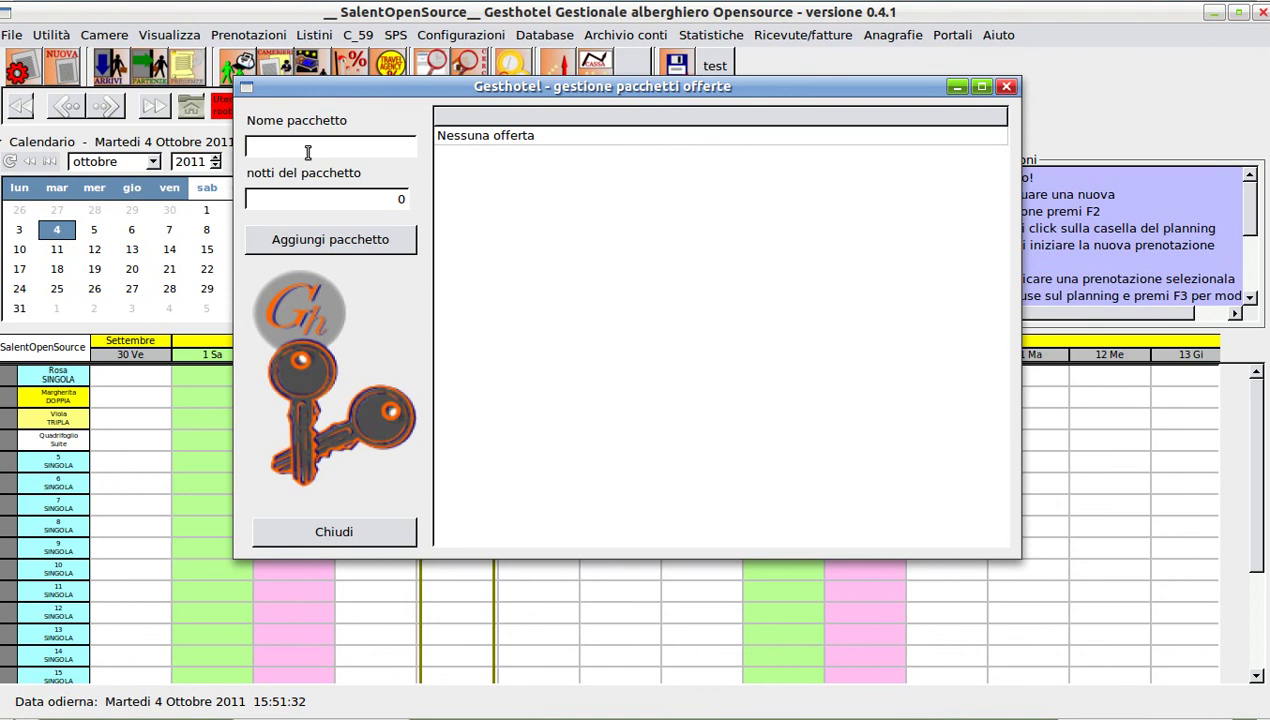
type("Pacchetto Natale")
double_click(386, 200)
type("5")
left_click(349, 244)
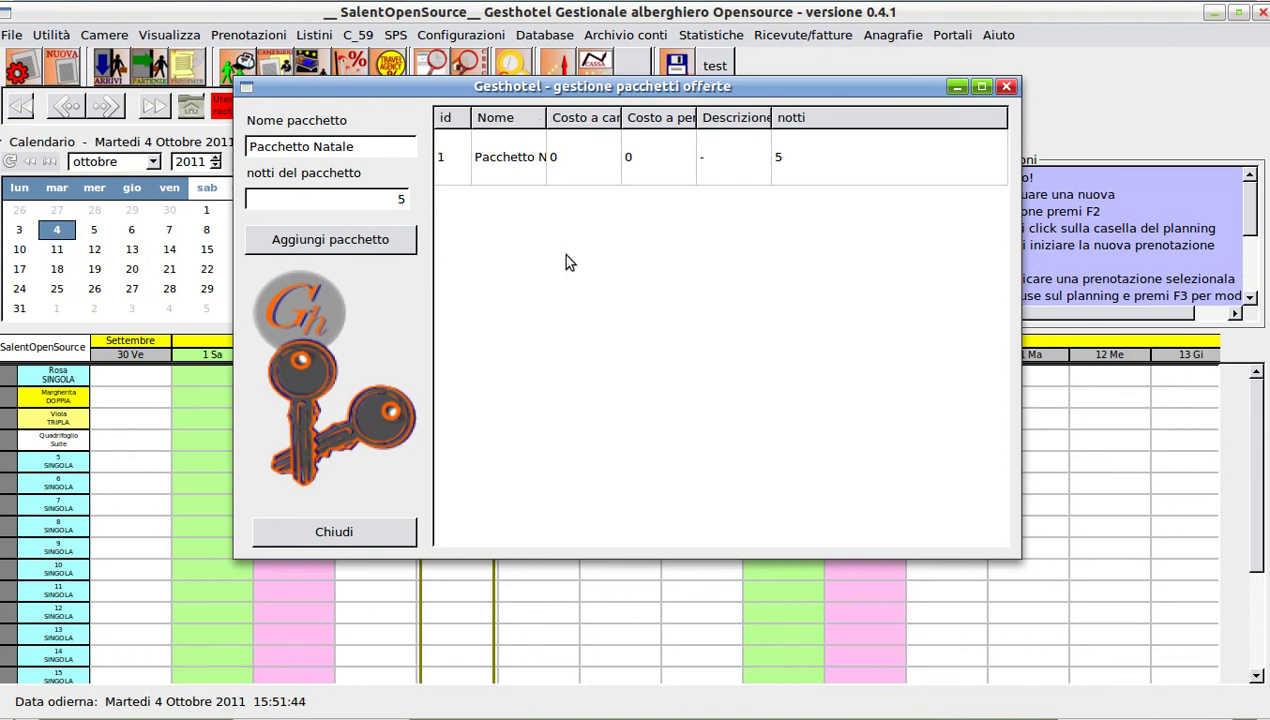
Step: Widen the package table's columns and set Pacchetto Natale's Costo a camera to 30 and Costo a persona to 10
left_click_drag(547, 117, 690, 118)
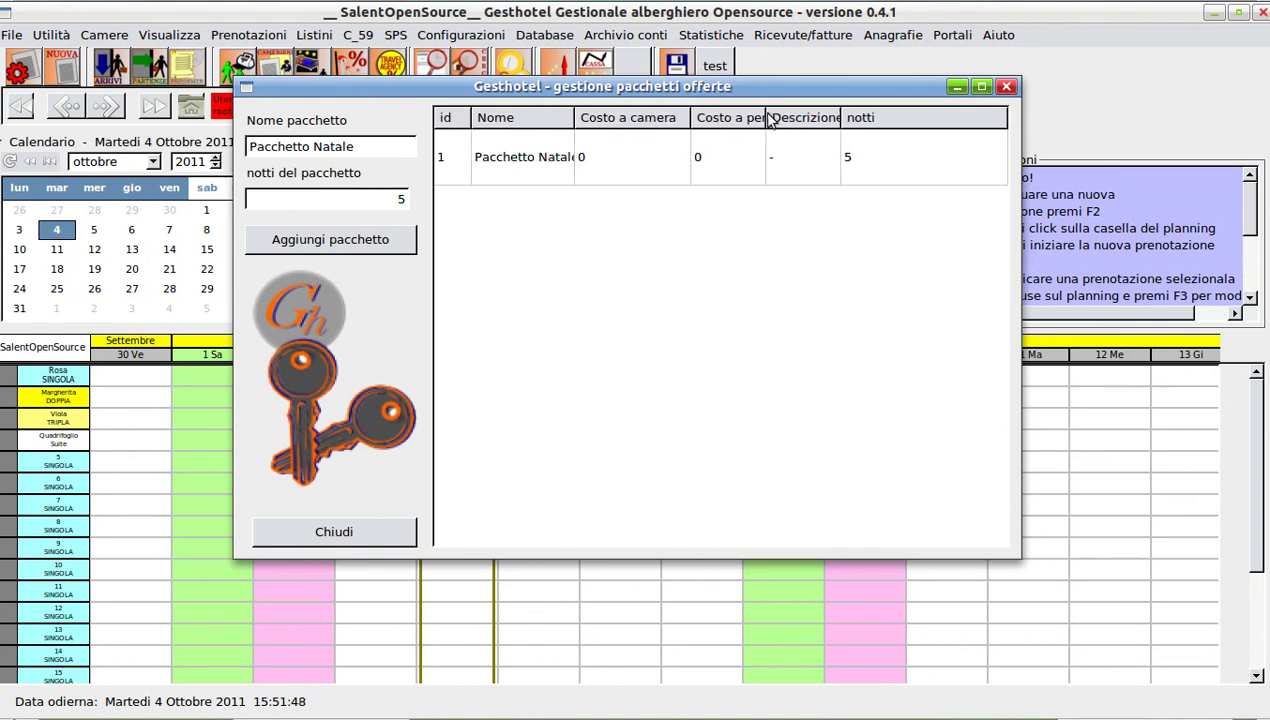
left_click_drag(767, 117, 905, 117)
left_click_drag(575, 117, 604, 117)
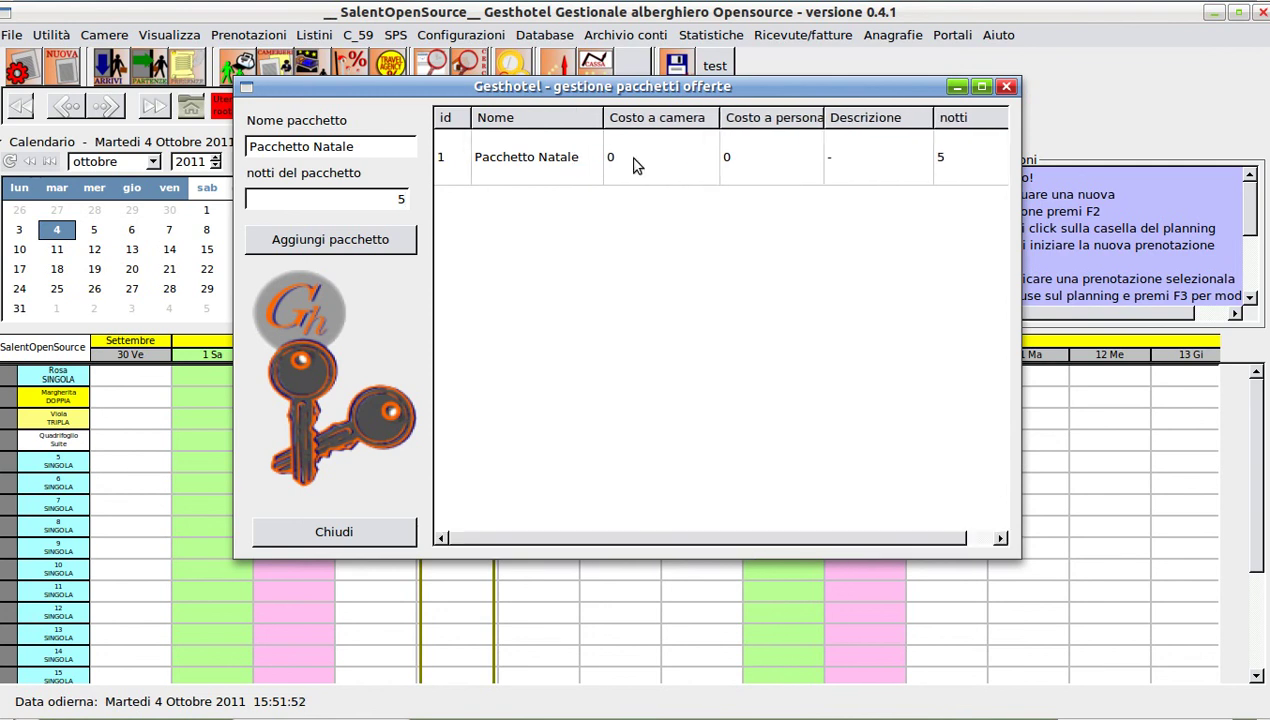
double_click(612, 158)
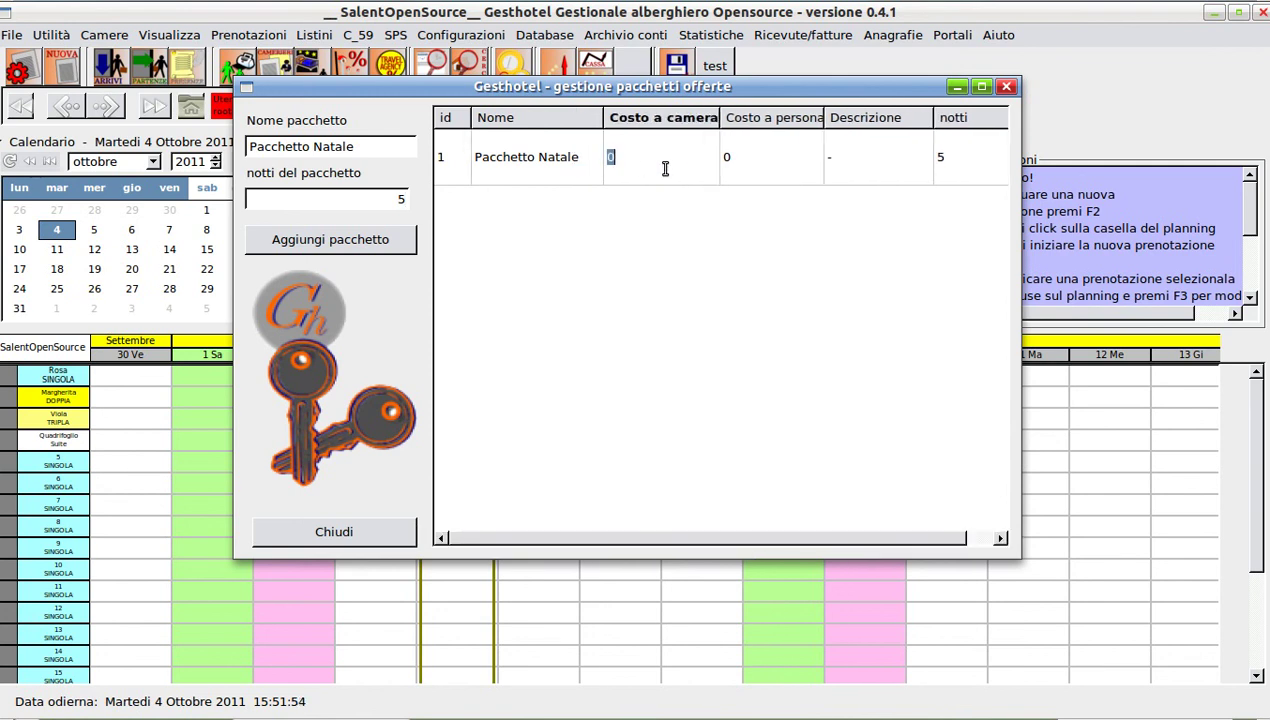
type("30")
key("Tab")
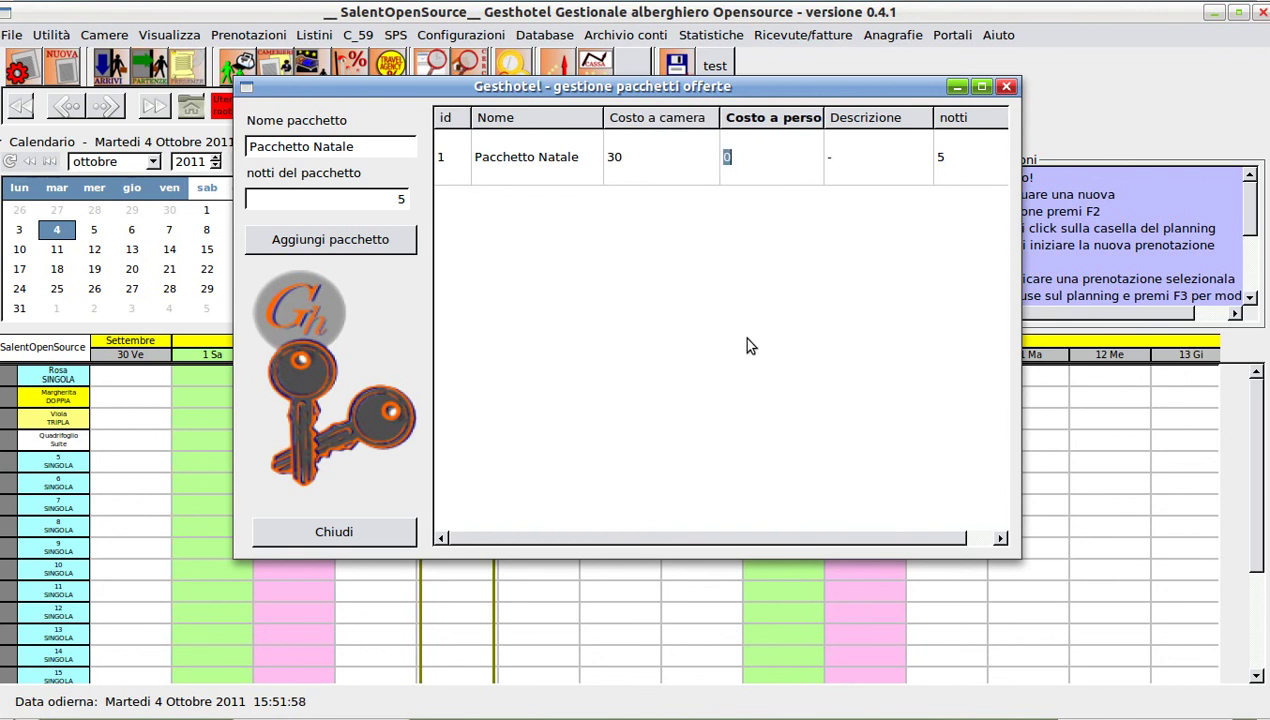
type("10")
key("shift+Tab")
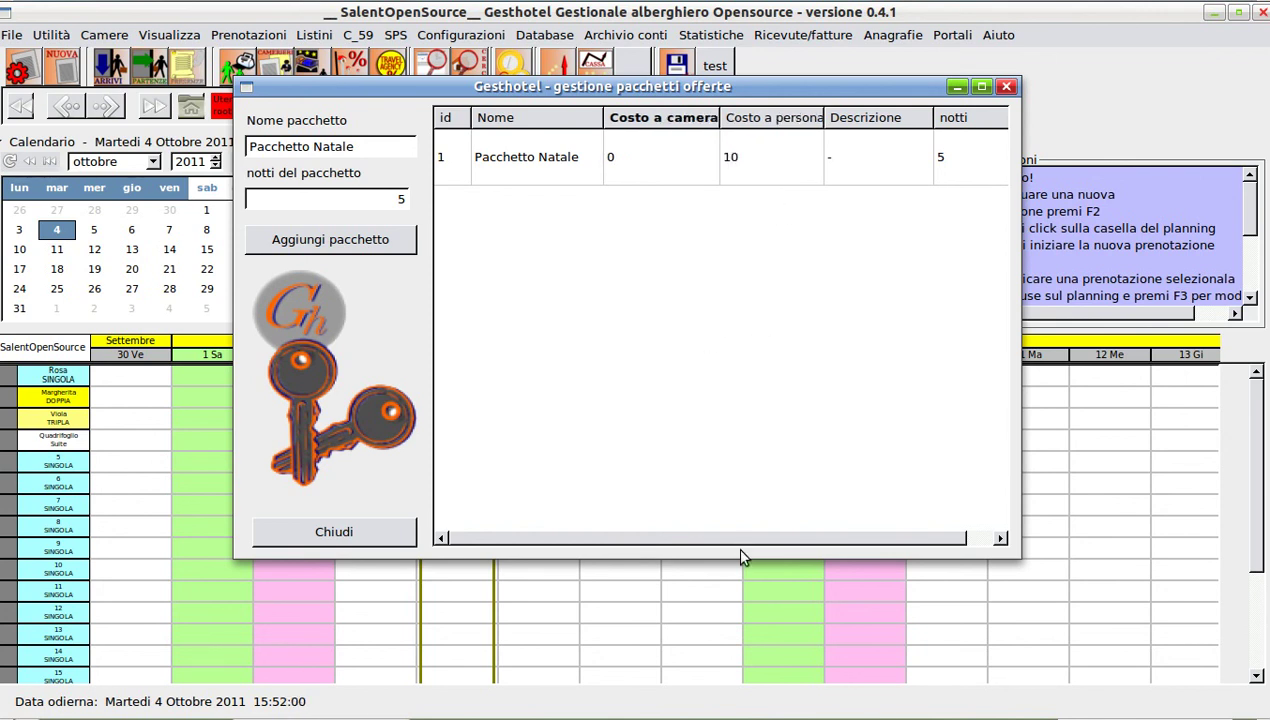
Step: Set the Costo a camera of Pacchetto Natale to 100 and close the package manager
left_click_drag(750, 545, 793, 538)
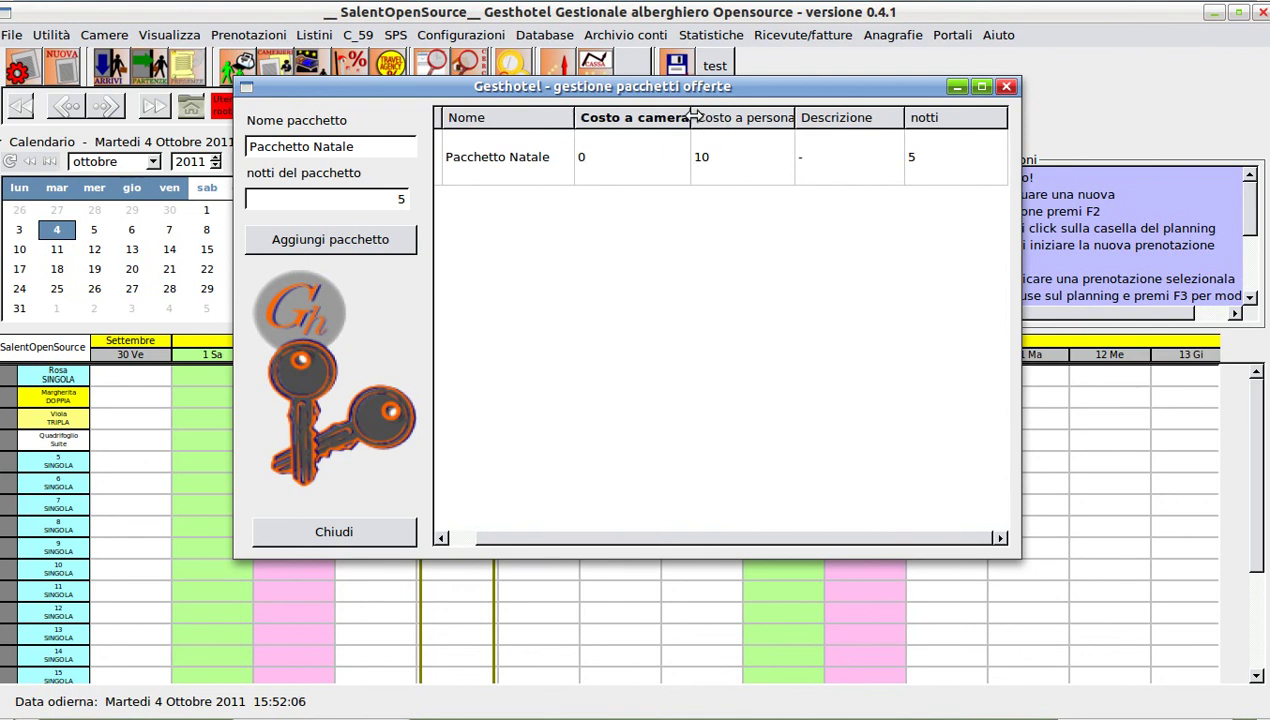
left_click_drag(691, 117, 713, 117)
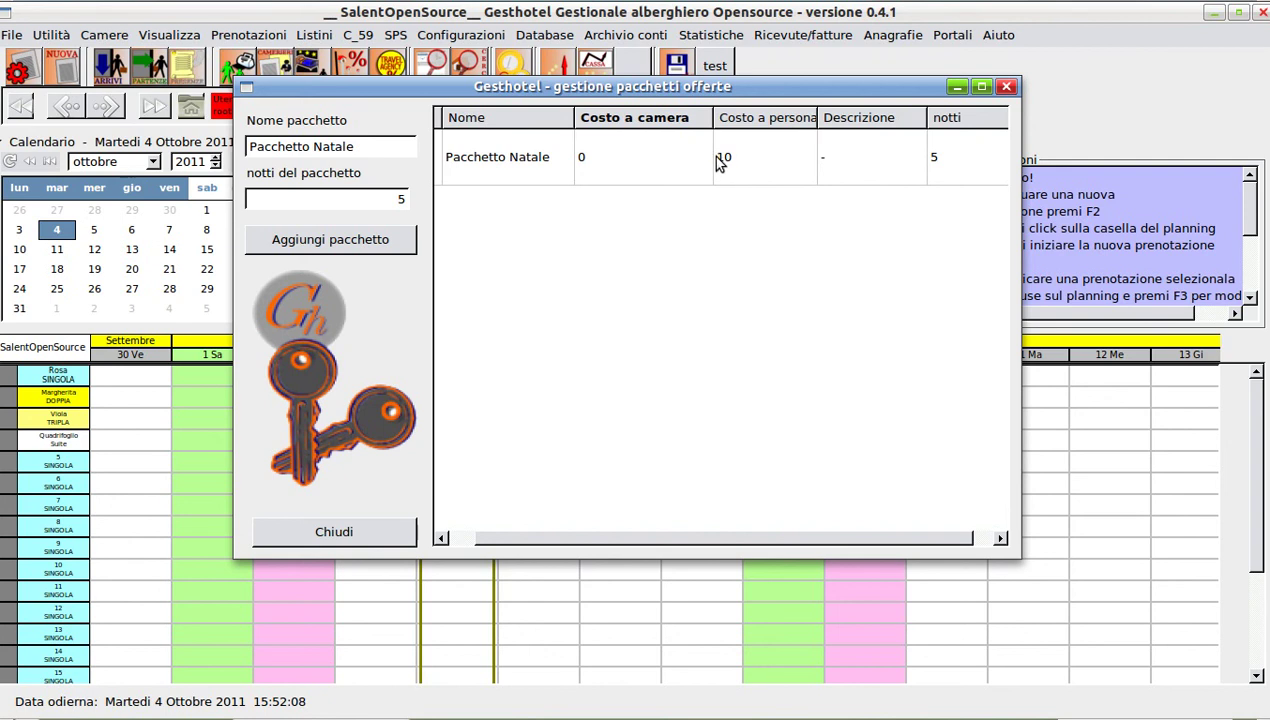
left_click_drag(818, 117, 831, 117)
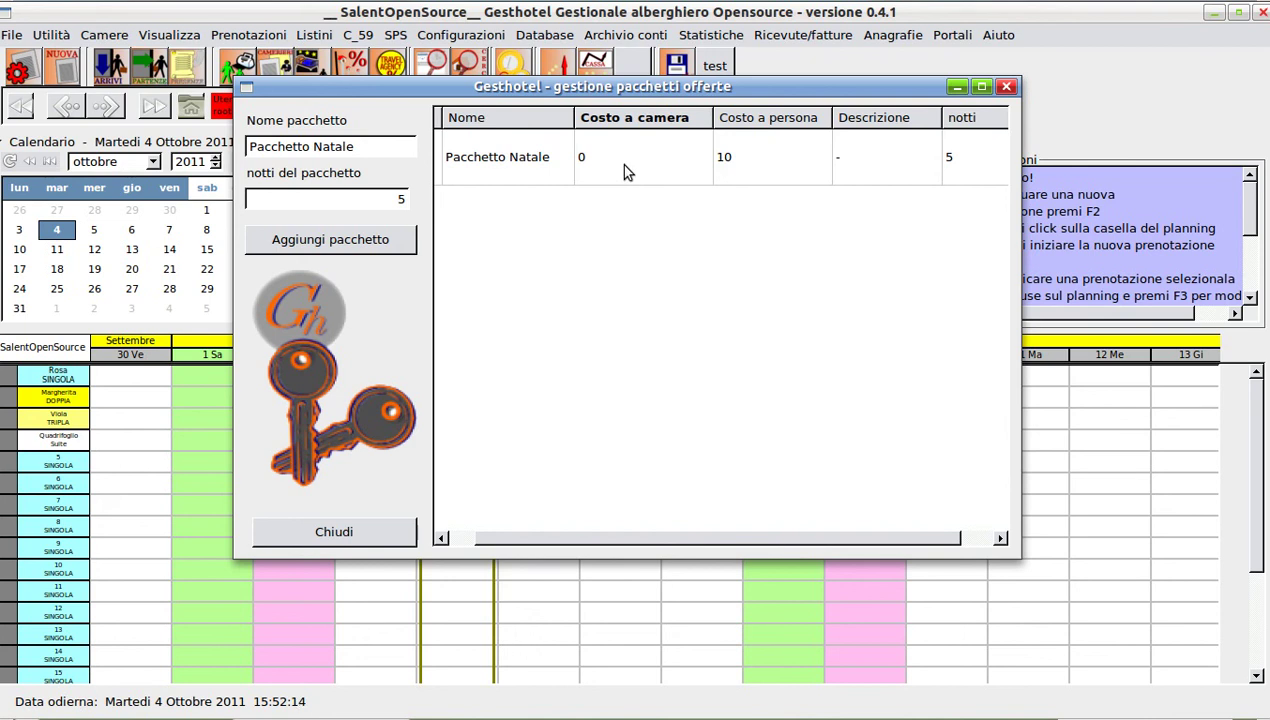
double_click(585, 160)
type("100")
key("Return")
left_click(338, 531)
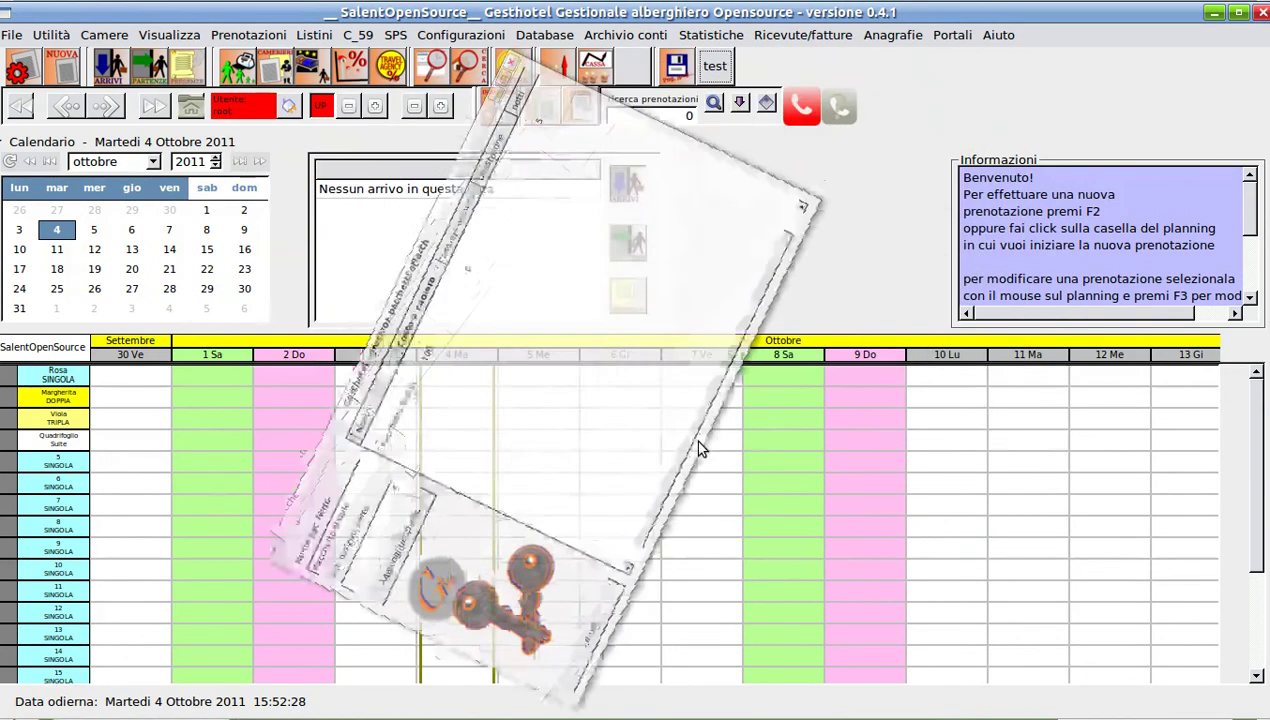
left_click(314, 36)
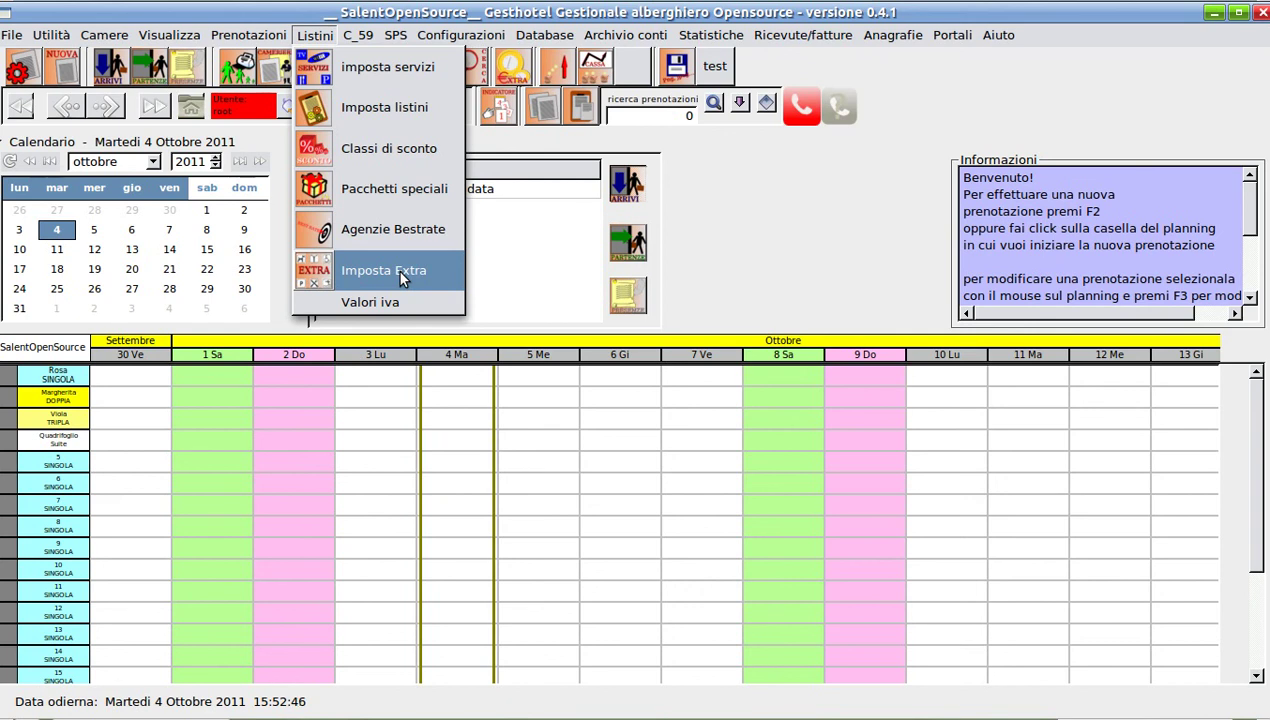
left_click(757, 202)
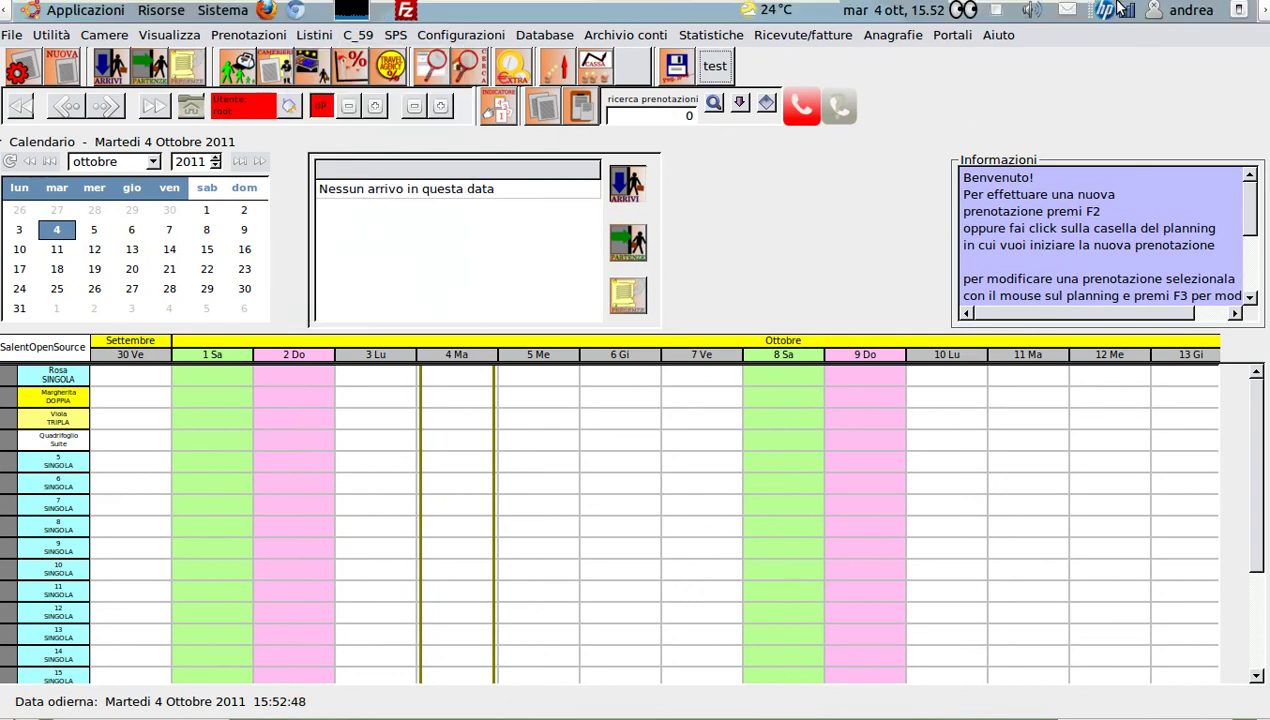